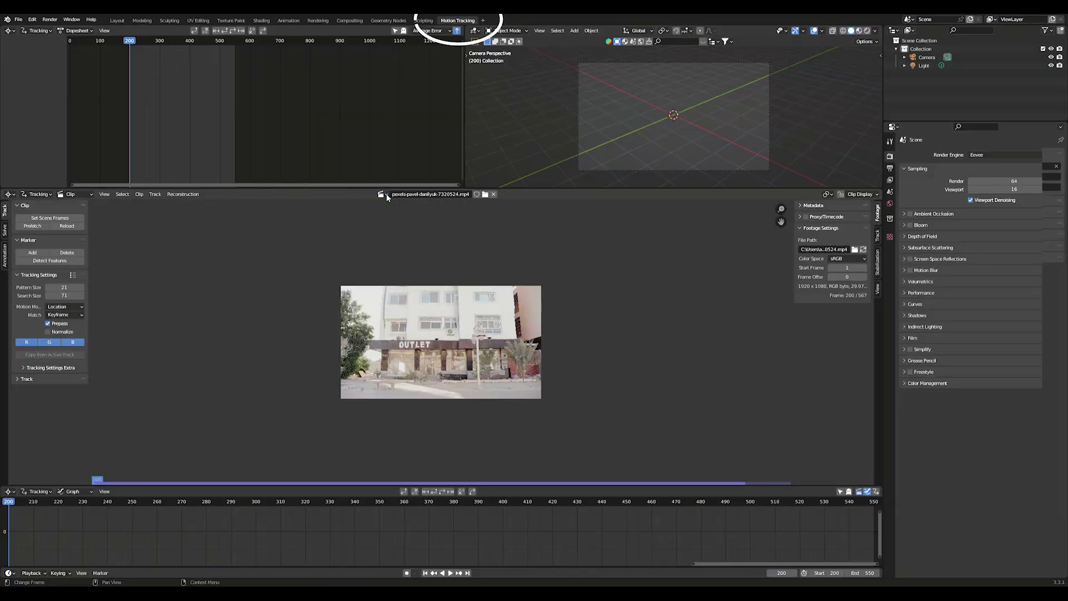
# Open the Clip Editor's clip browse list to pick the storefront street footage.
pyautogui.click(383, 194)
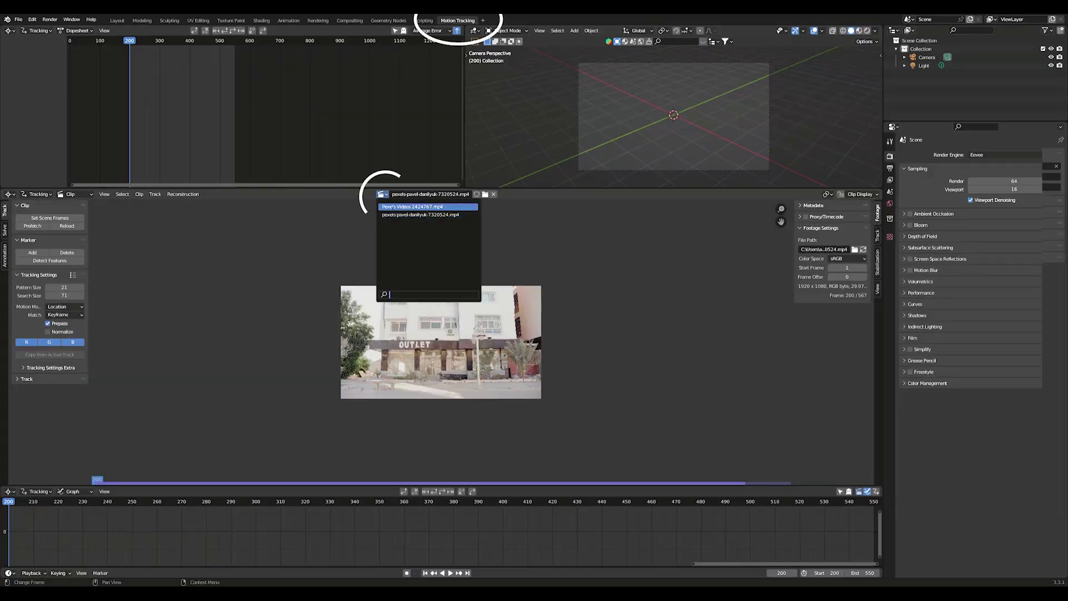
# Keep the storefront clip and set the scene frame range to 200–550.
pyautogui.click(388, 215)
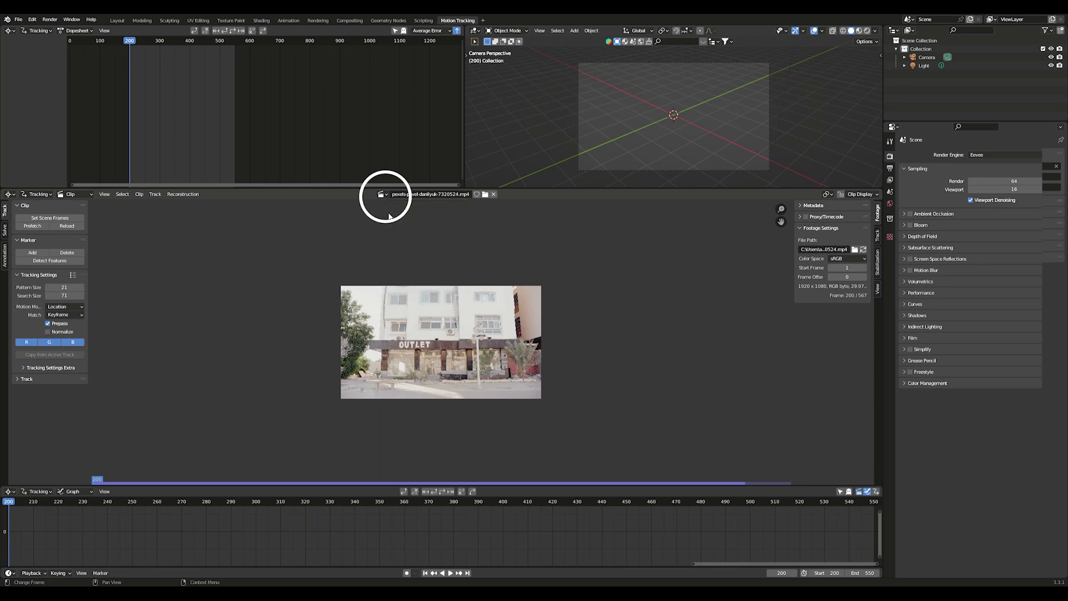
pyautogui.click(37, 218)
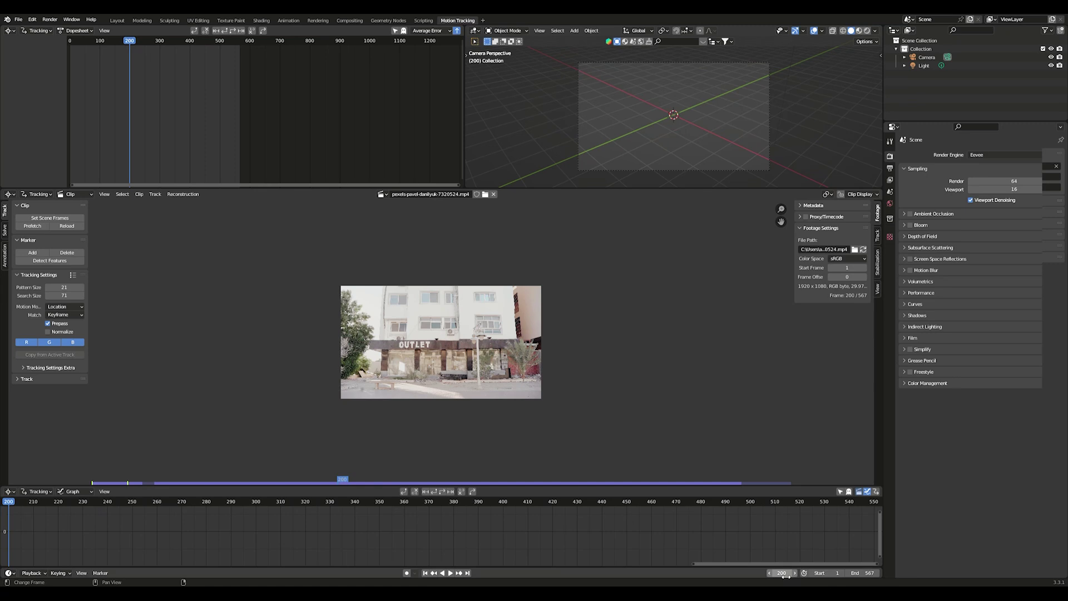
pyautogui.moveTo(11, 524); pyautogui.dragTo(316, 526)
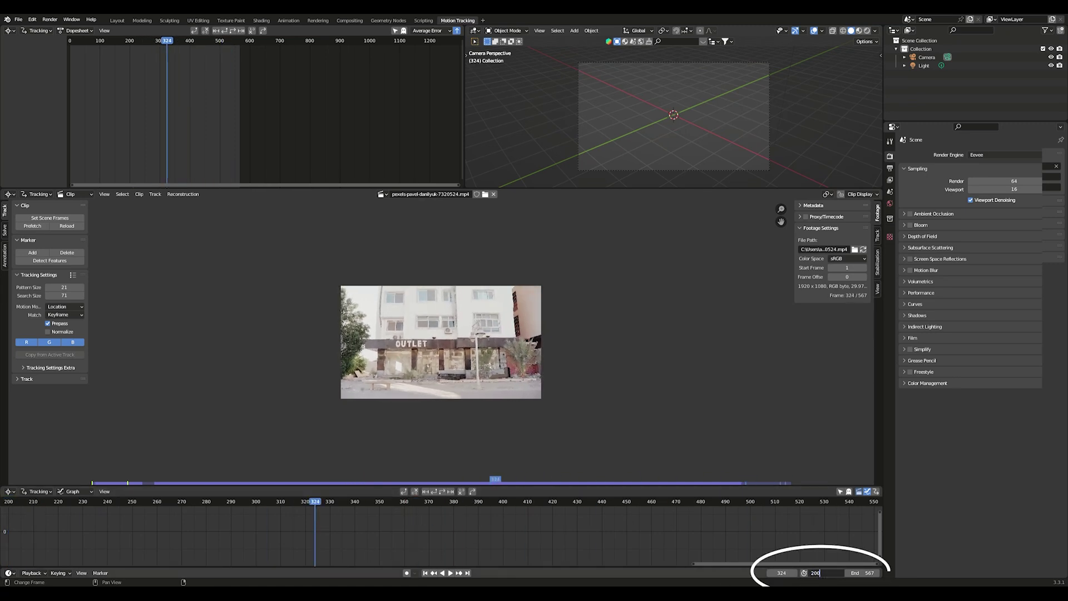
pyautogui.press('Tab')
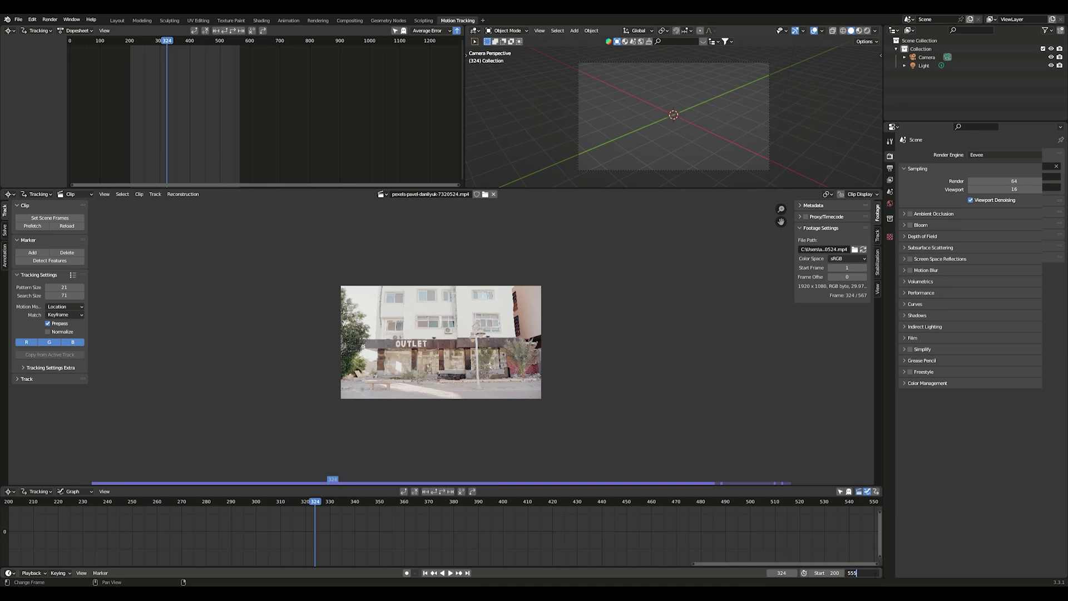
pyautogui.write('550')
pyautogui.press('Return')
# Set the frame rate to 29.97 fps, return to frame 200, and expand Tracking Settings Extra.
pyautogui.click(890, 168)
pyautogui.moveTo(795, 272); pyautogui.dragTo(774, 272)
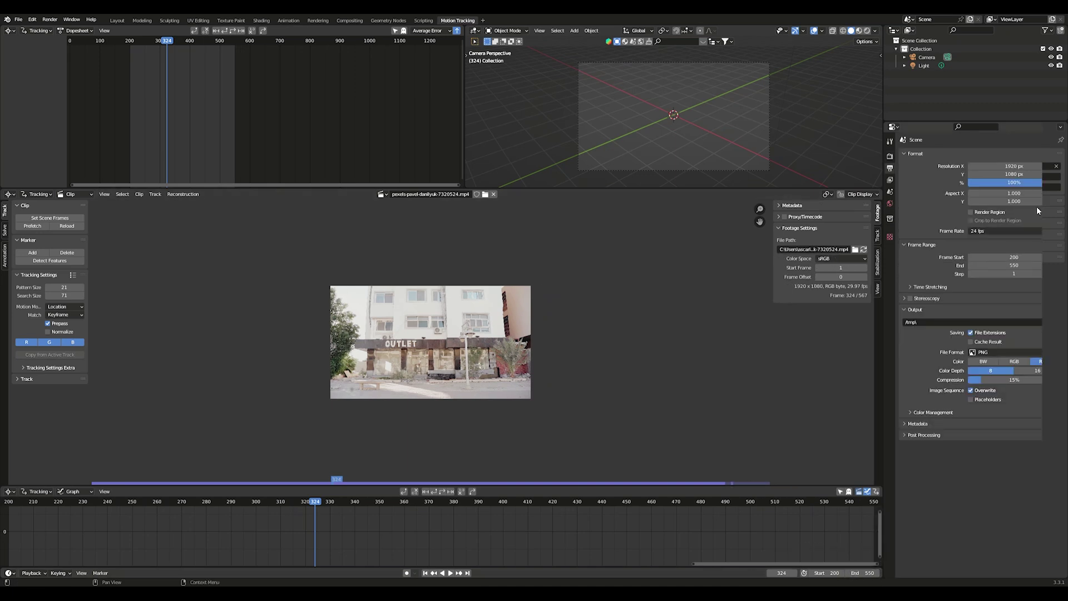
pyautogui.click(1001, 231)
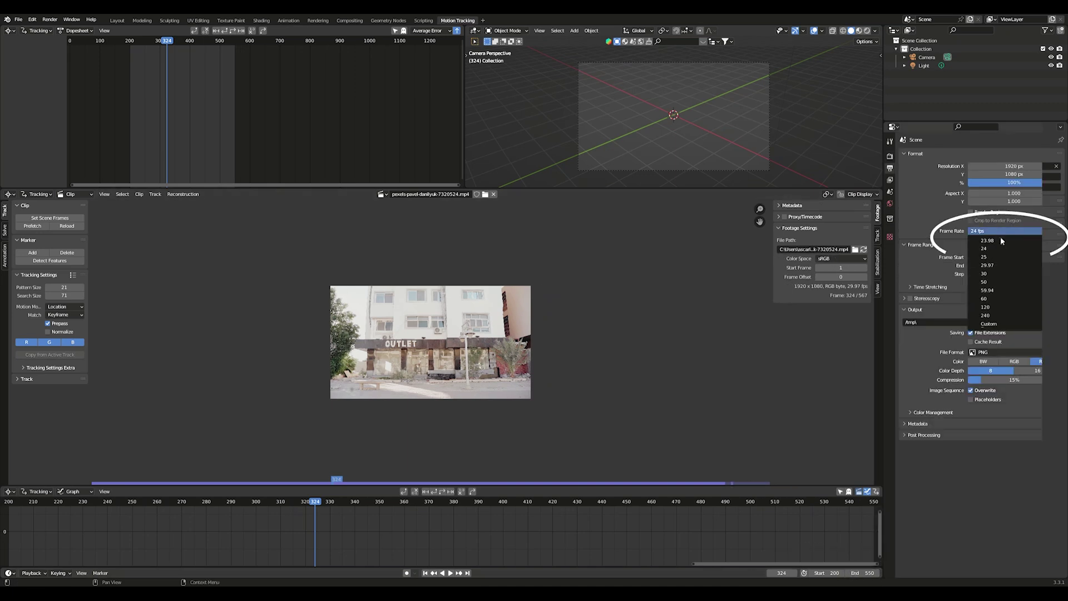
pyautogui.click(999, 266)
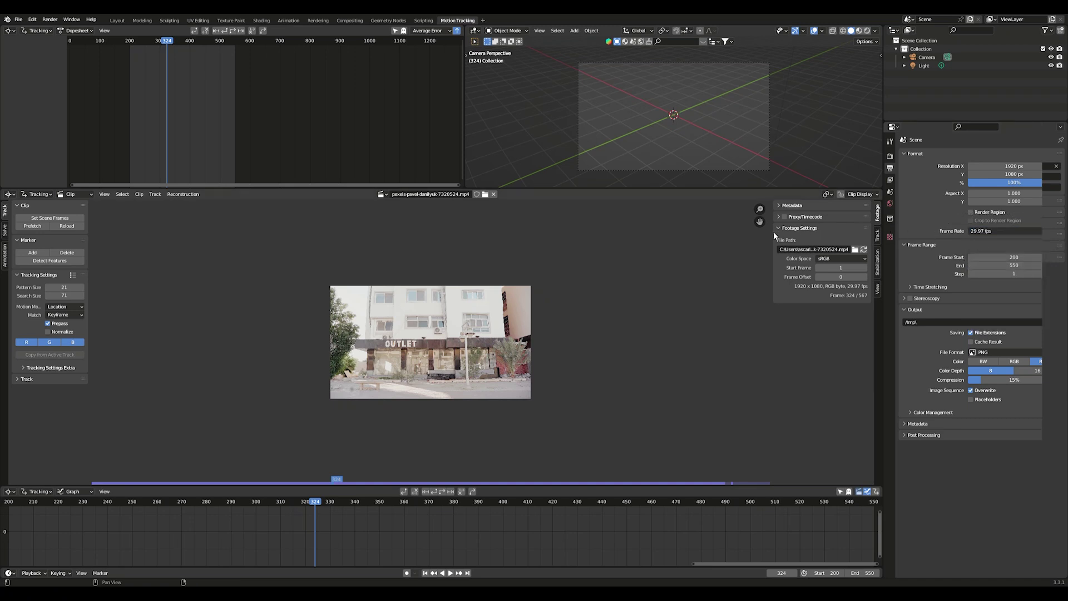
pyautogui.moveTo(775, 234); pyautogui.dragTo(803, 233)
pyautogui.hotkey('shift', 'Left')
pyautogui.click(29, 368)
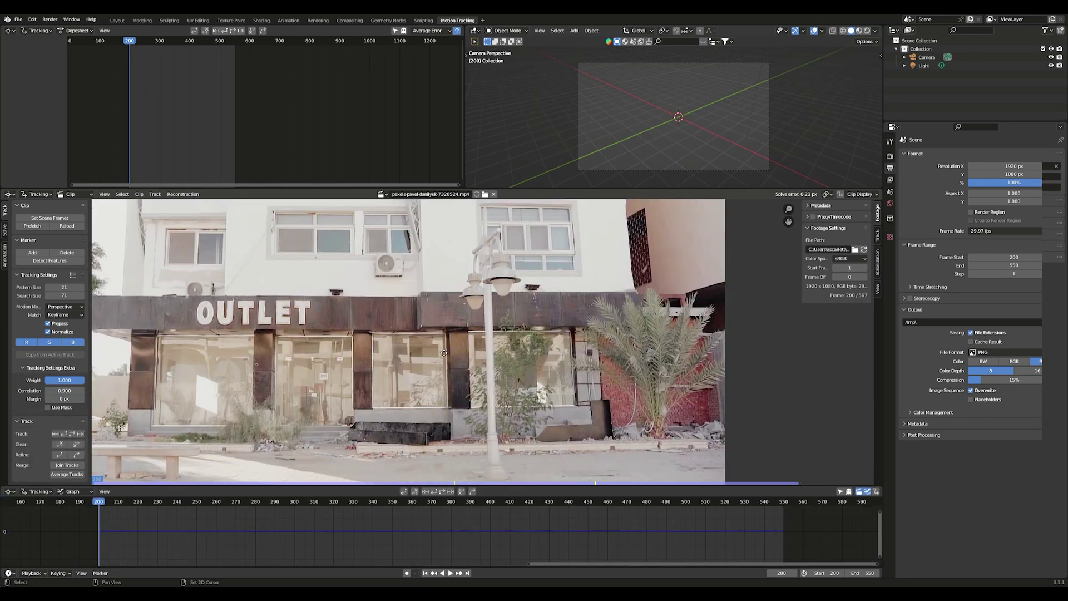
# Add tracking markers on high-contrast storefront points, including the block corner and bench area.
pyautogui.scroll(8, 386, 380)
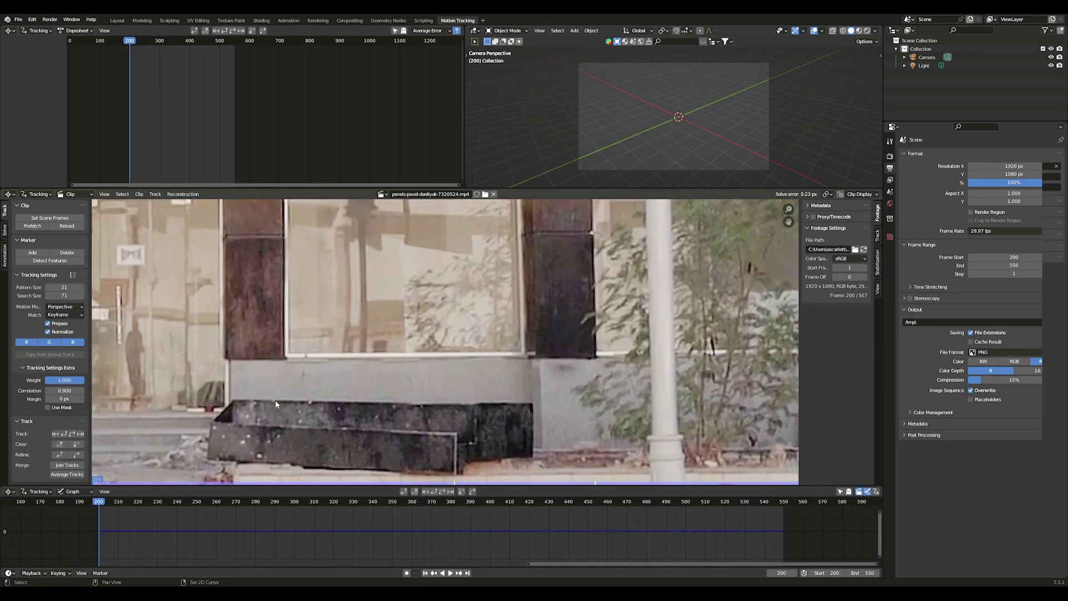
pyautogui.scroll(-2, 261, 413)
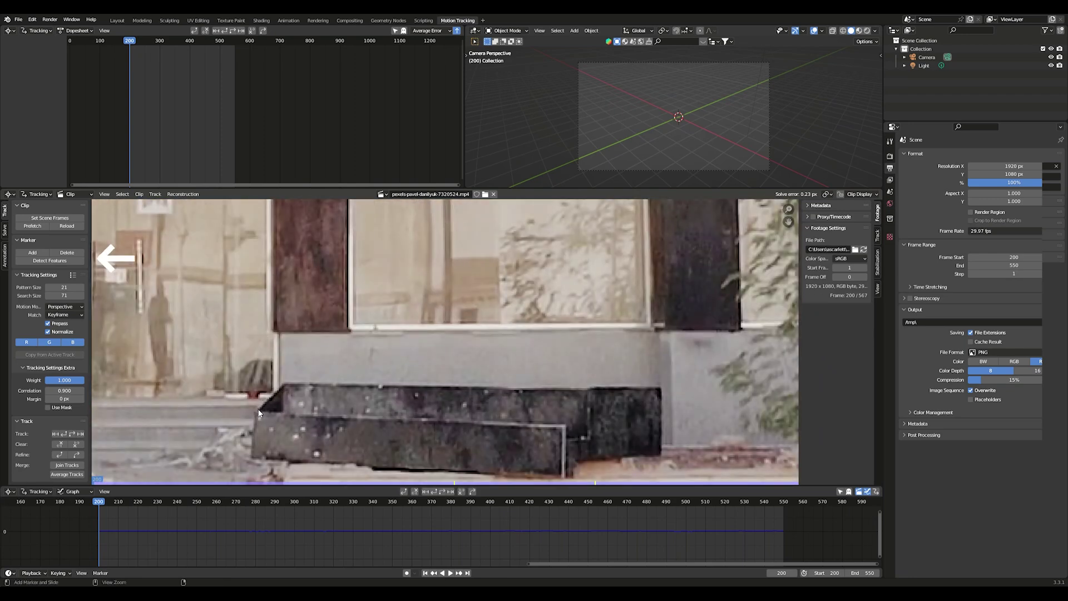
pyautogui.keyDown('ctrl'); pyautogui.click(258, 413); pyautogui.keyUp('ctrl')
pyautogui.scroll(-2, 447, 335)
pyautogui.scroll(-2, 447, 344)
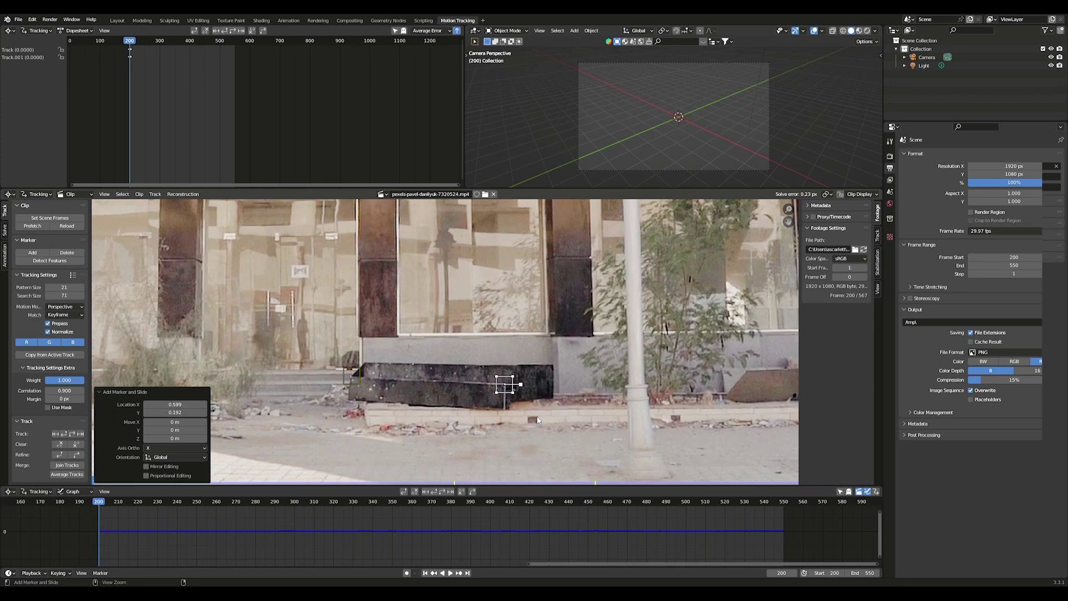
pyautogui.scroll(-2, 421, 426)
pyautogui.moveTo(167, 434); pyautogui.dragTo(421, 445, button='middle')
pyautogui.scroll(3, 336, 463)
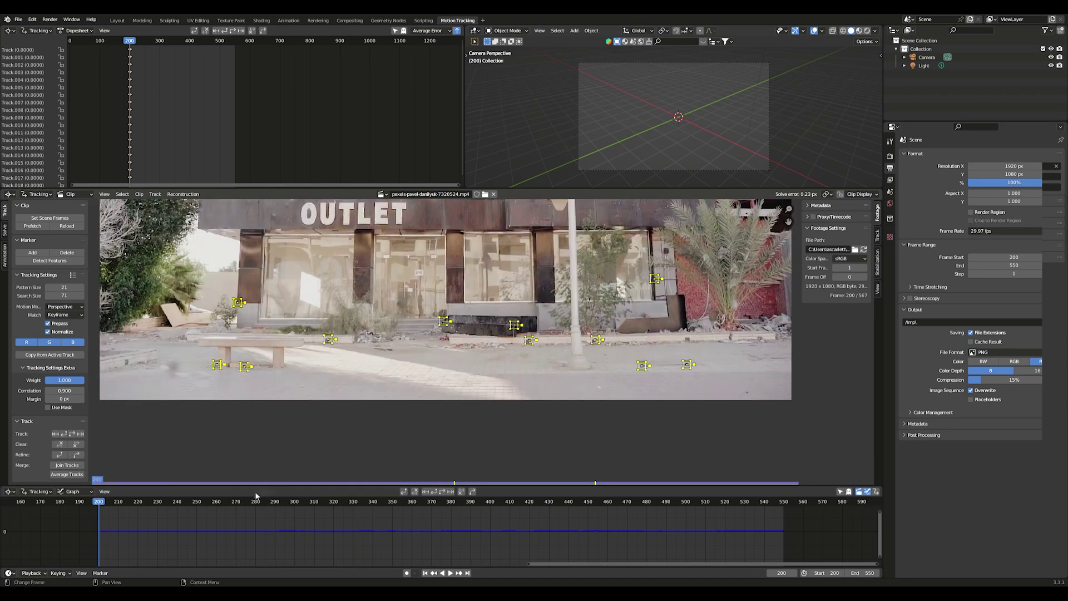
# Track all markers forward through the clip to frame 550.
pyautogui.click(71, 435)
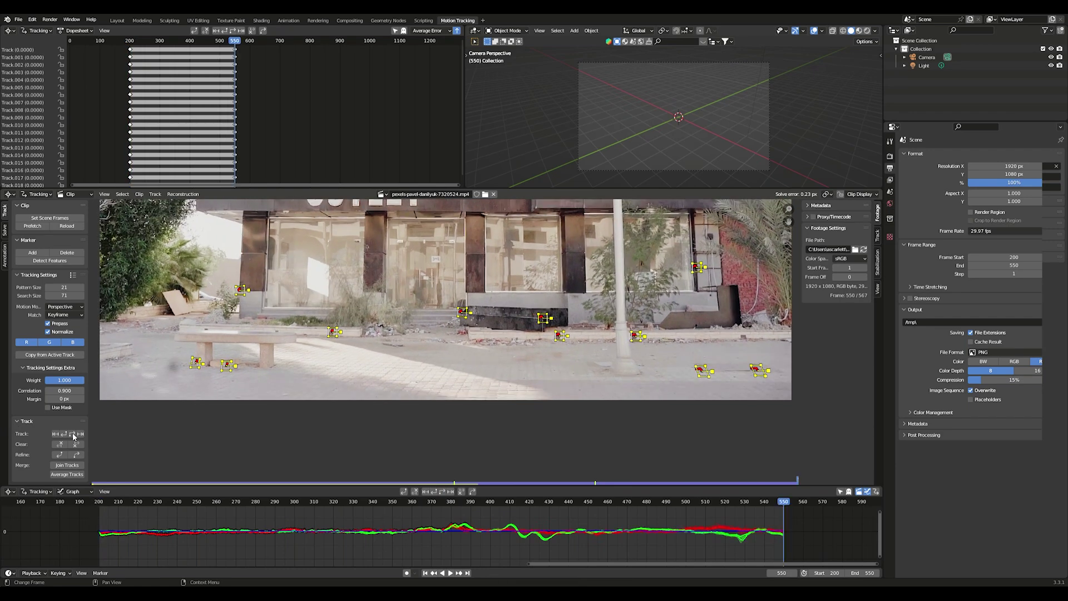
pyautogui.scroll(-2, 356, 396)
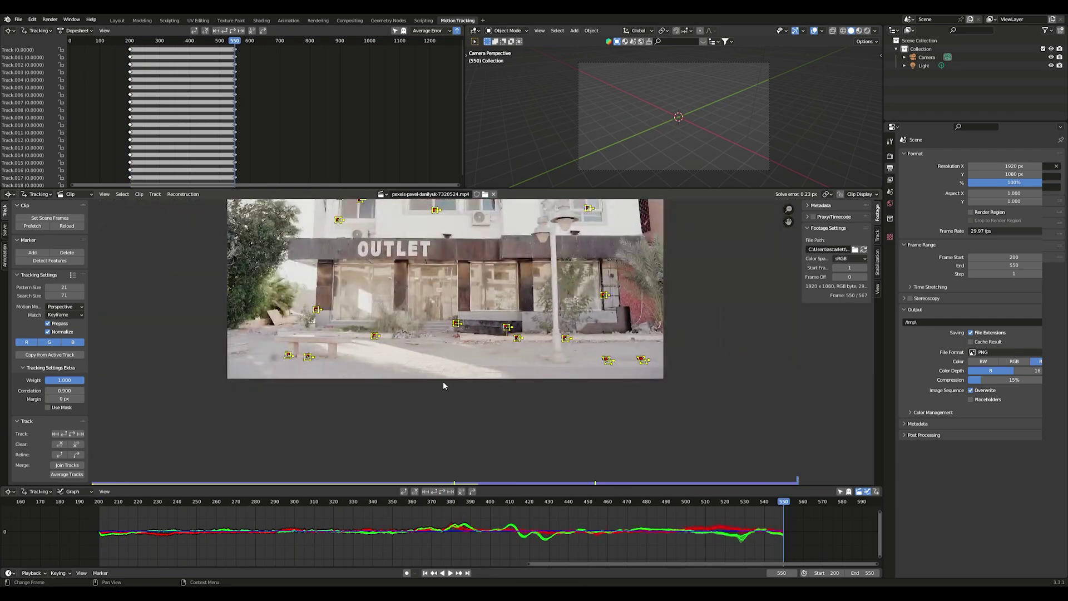
pyautogui.moveTo(446, 378)
pyautogui.mouseDown(button='middle')
pyautogui.moveTo(417, 406)
pyautogui.moveTo(336, 406)
pyautogui.mouseUp(button='middle')
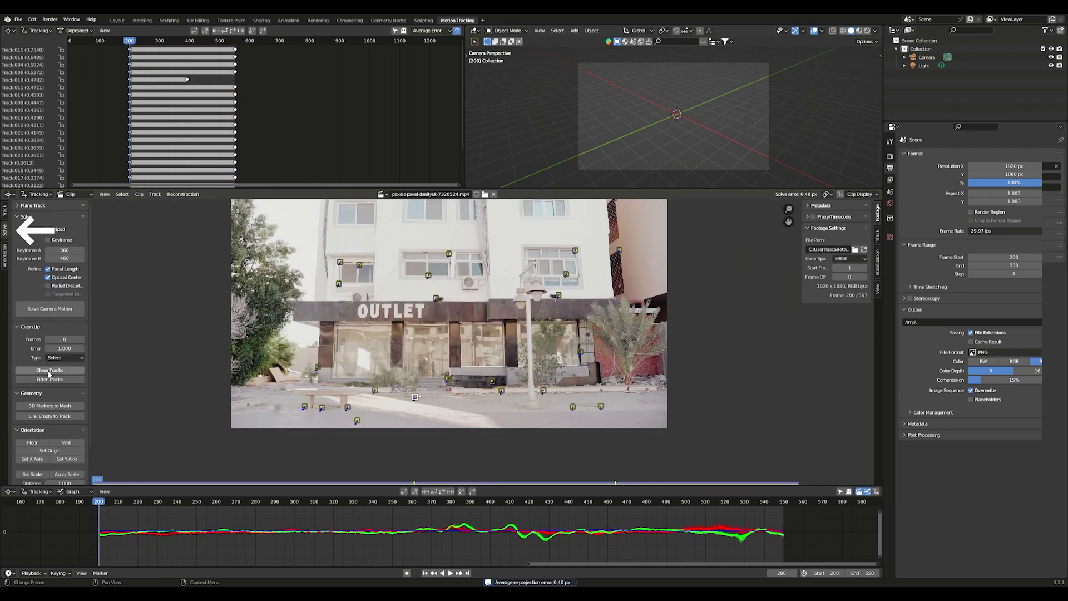
# Filter tracks with a 1.5 track threshold, flagging two problem tracks.
pyautogui.click(50, 379)
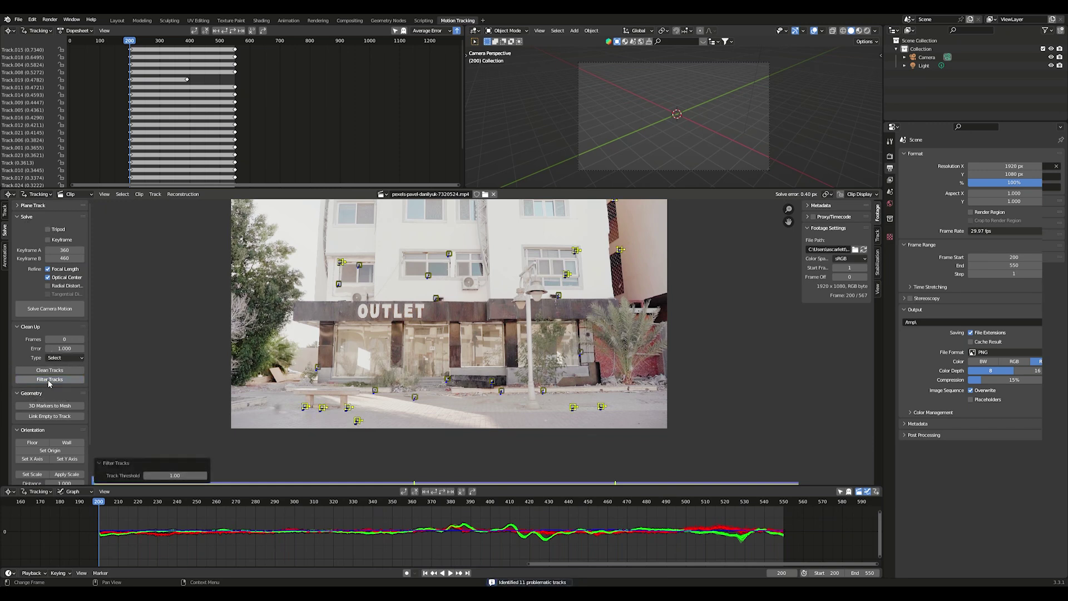
pyautogui.moveTo(174, 475); pyautogui.dragTo(128, 470)
pyautogui.press('BackSpace')
pyautogui.write('7')
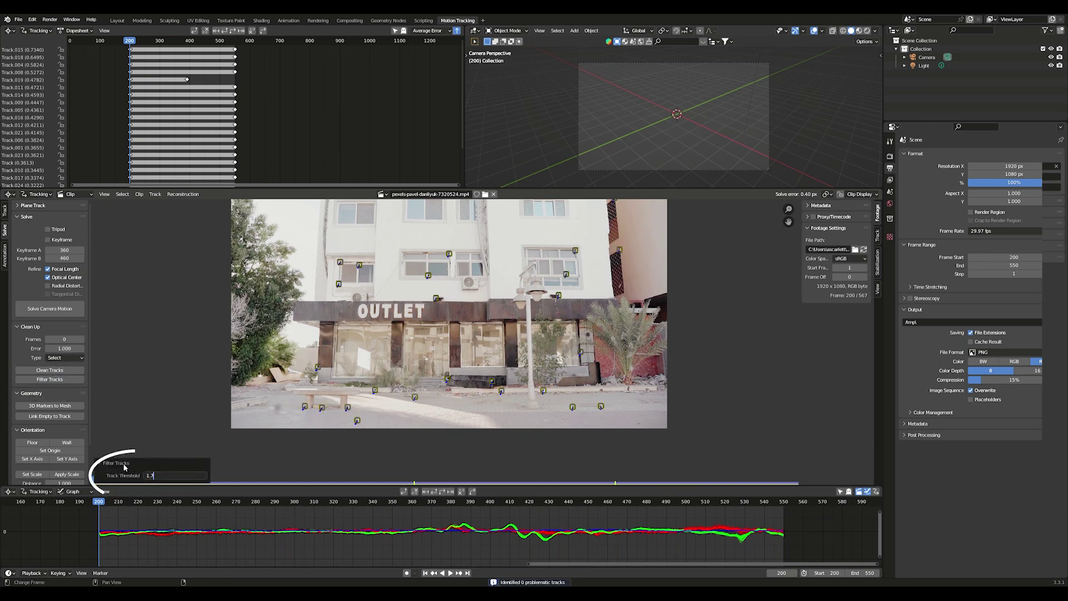
pyautogui.press('Return')
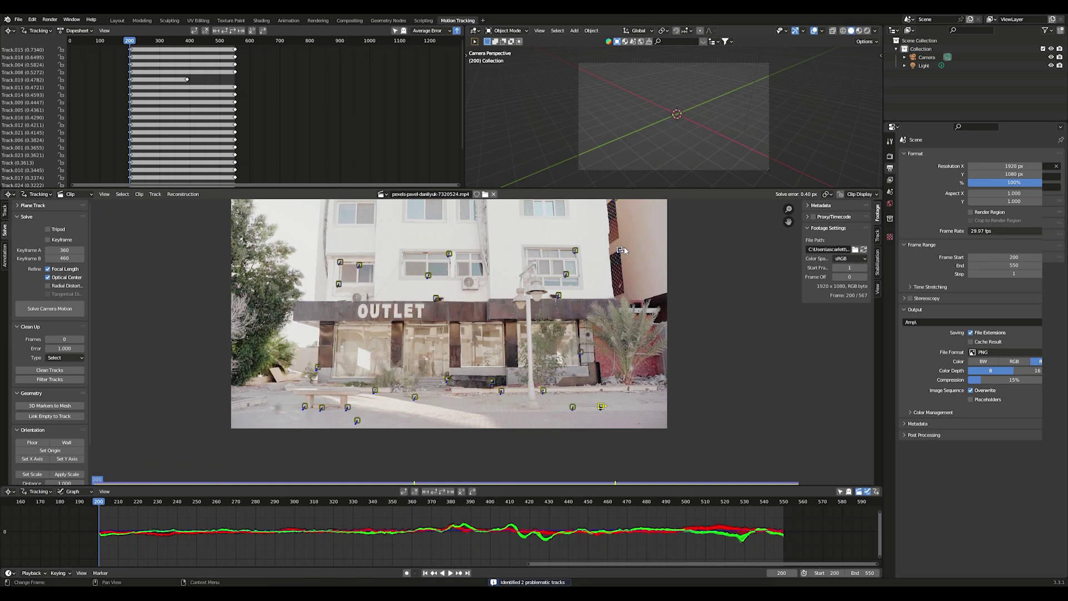
# Delete the two flagged tracks and re-solve the camera motion to 0.36 px error.
pyautogui.moveTo(632, 241); pyautogui.dragTo(623, 253)
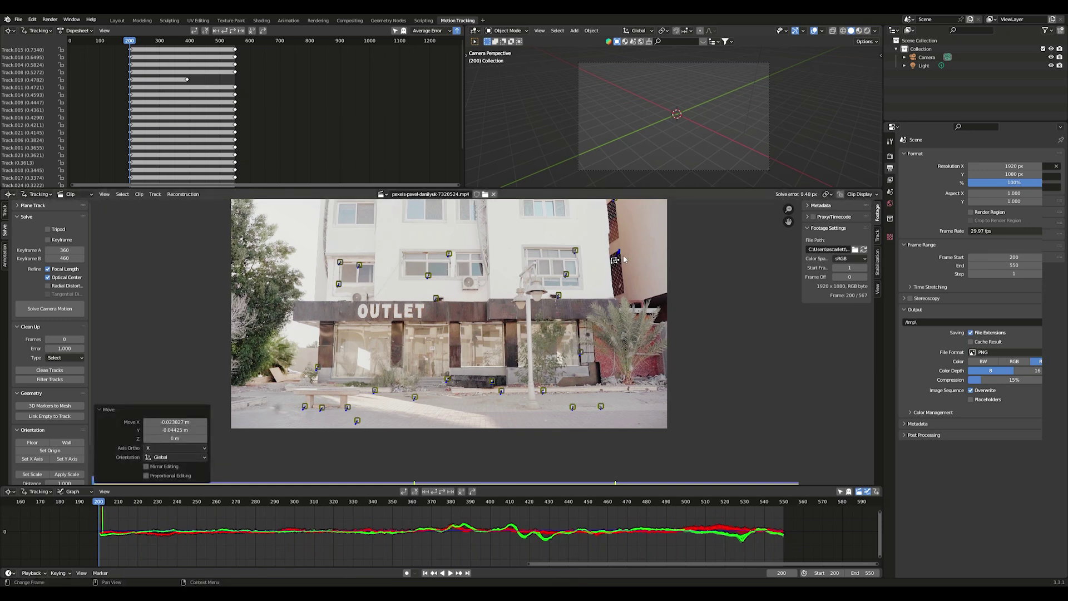
pyautogui.press('x')
pyautogui.click(623, 263)
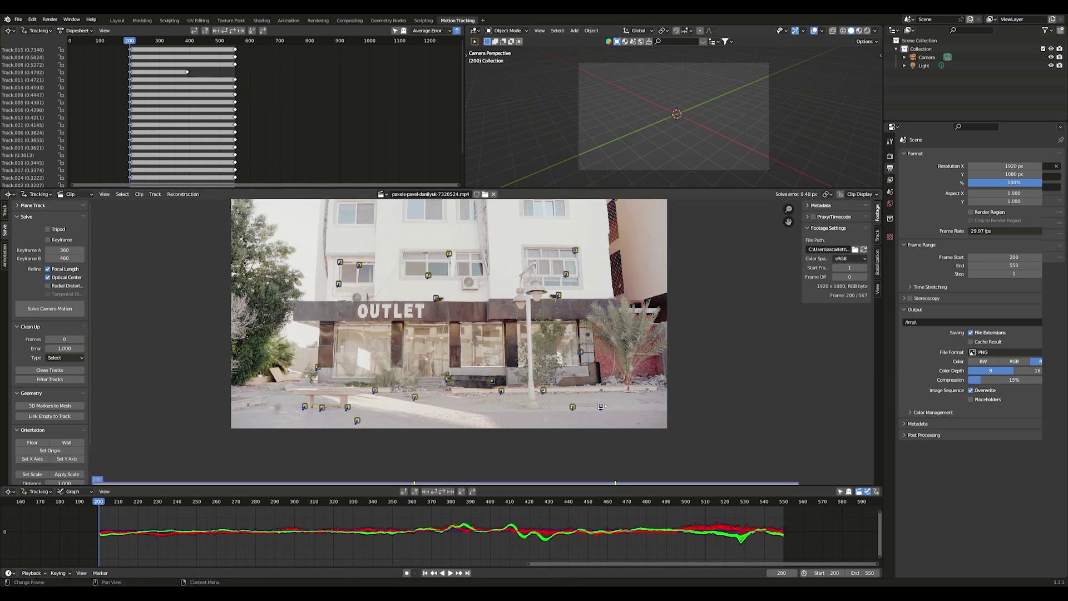
pyautogui.press('x')
pyautogui.click(608, 404)
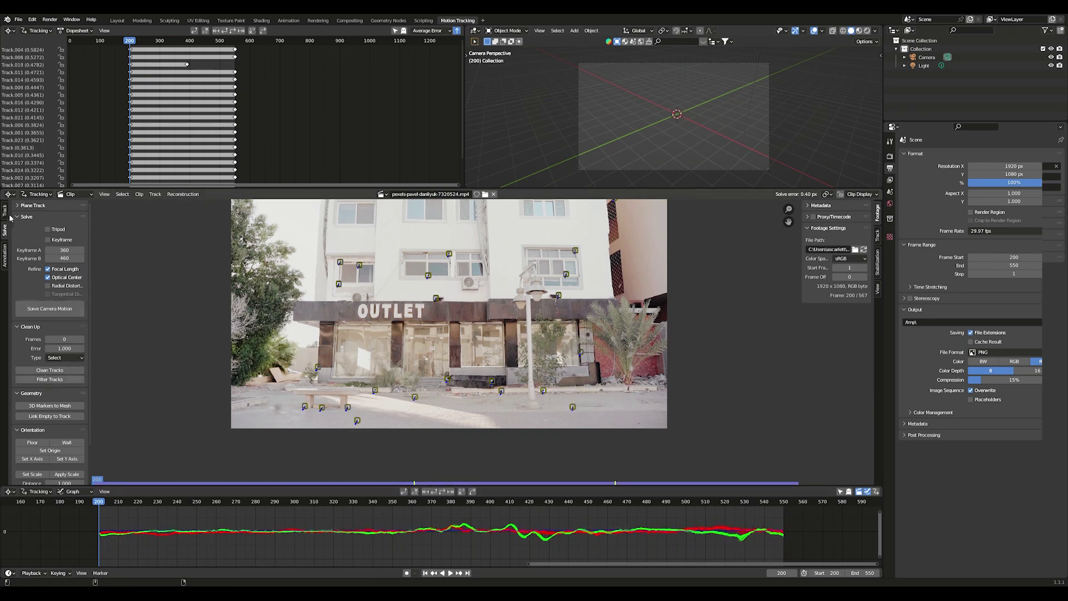
pyautogui.click(56, 311)
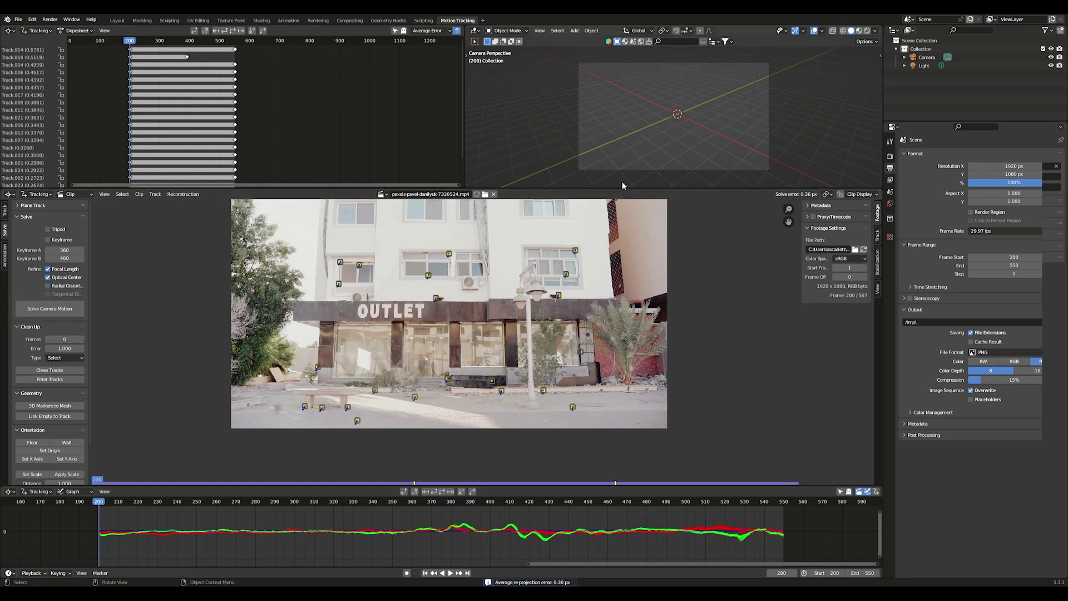
pyautogui.click(30, 326)
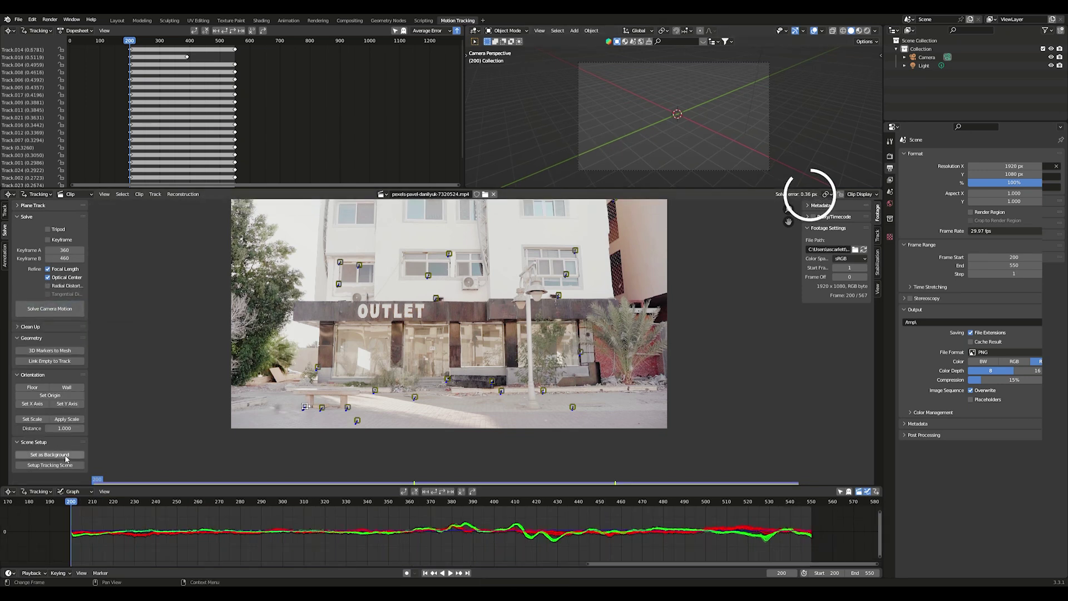
# Set up the tracking scene, then define the floor from three ground markers near the bench.
pyautogui.click(64, 465)
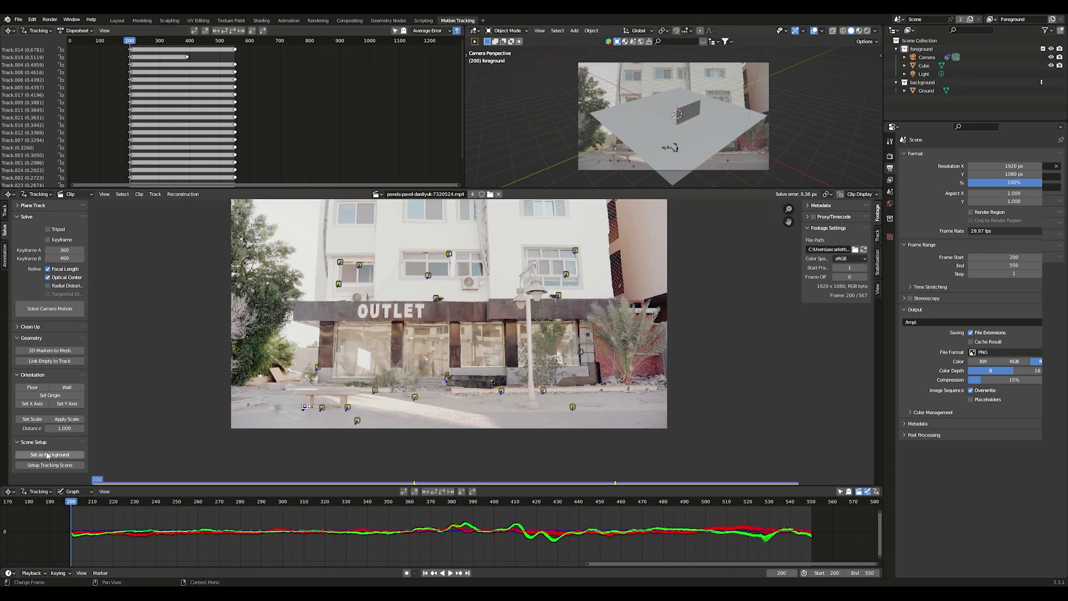
pyautogui.scroll(2, 365, 407)
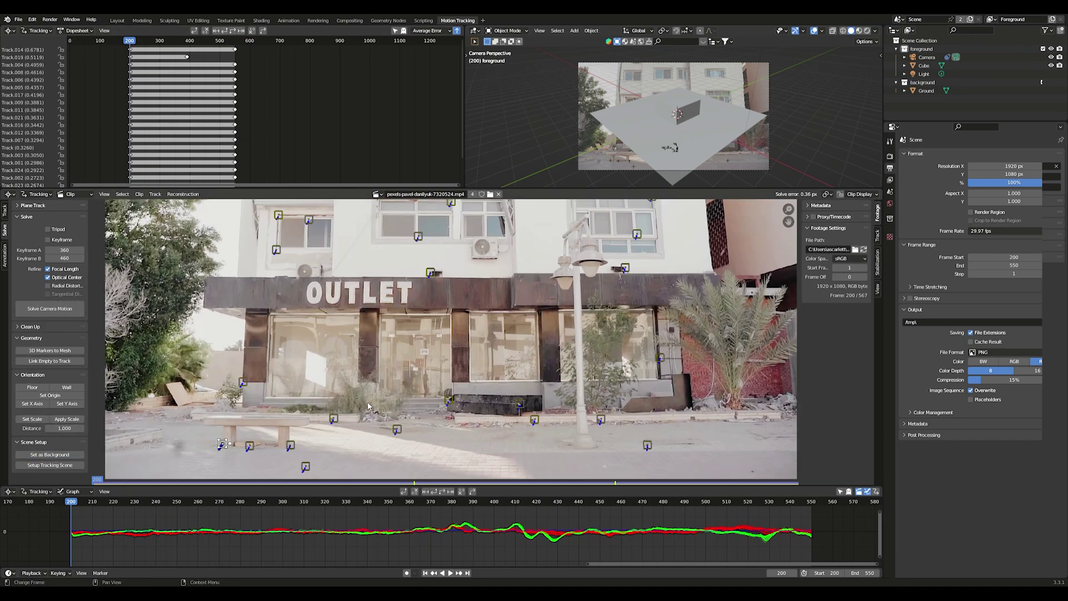
pyautogui.click(316, 473)
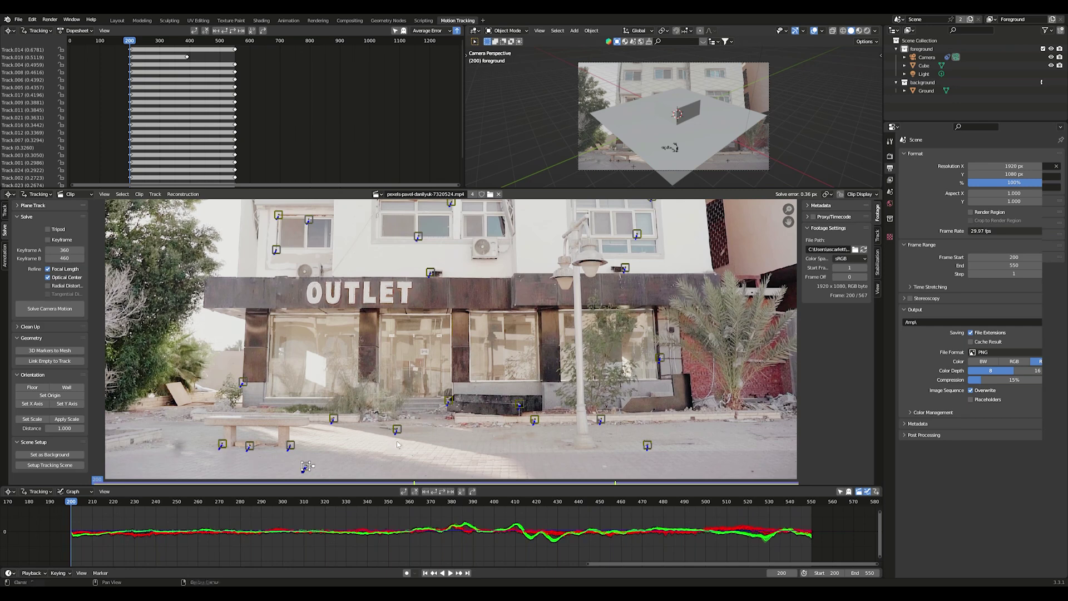
pyautogui.keyDown('shift'); pyautogui.click(639, 455); pyautogui.keyUp('shift')
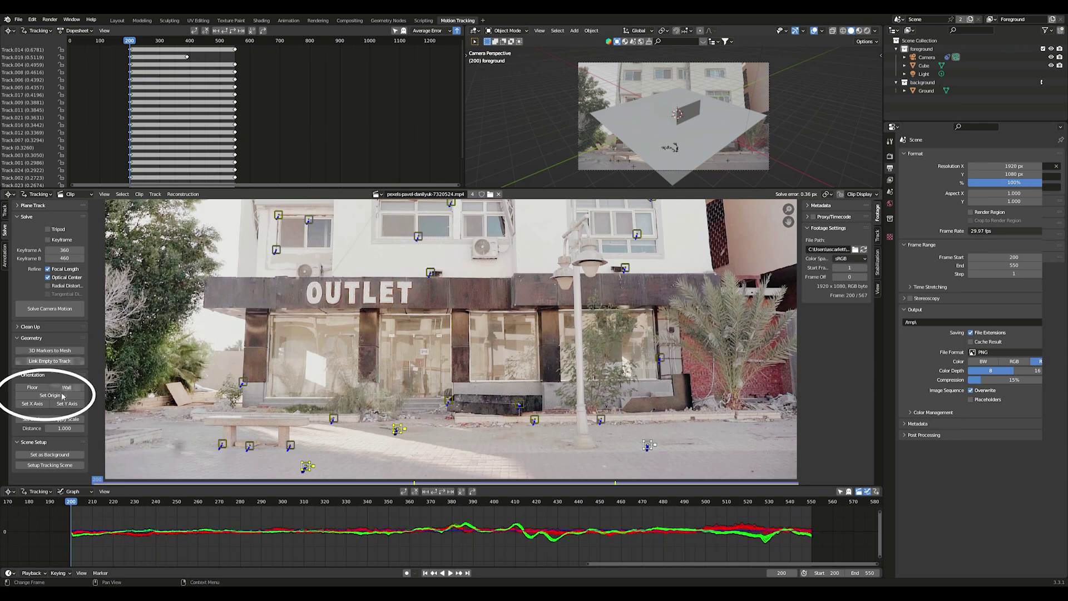
pyautogui.click(35, 388)
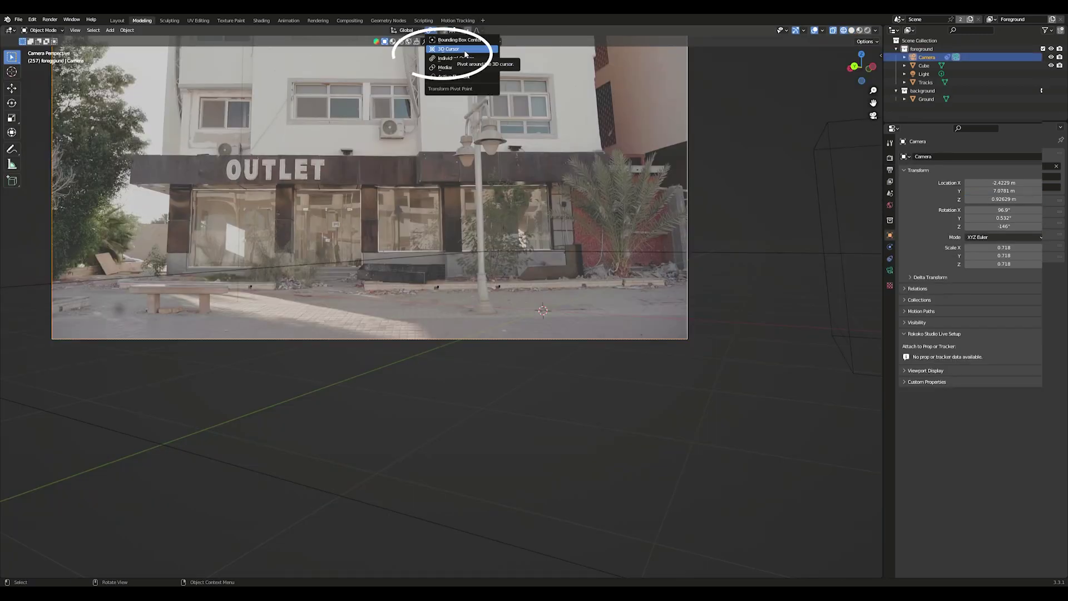
# Pivot around the 3D cursor and rotate the camera on Z to about -177°.
pyautogui.click(466, 54)
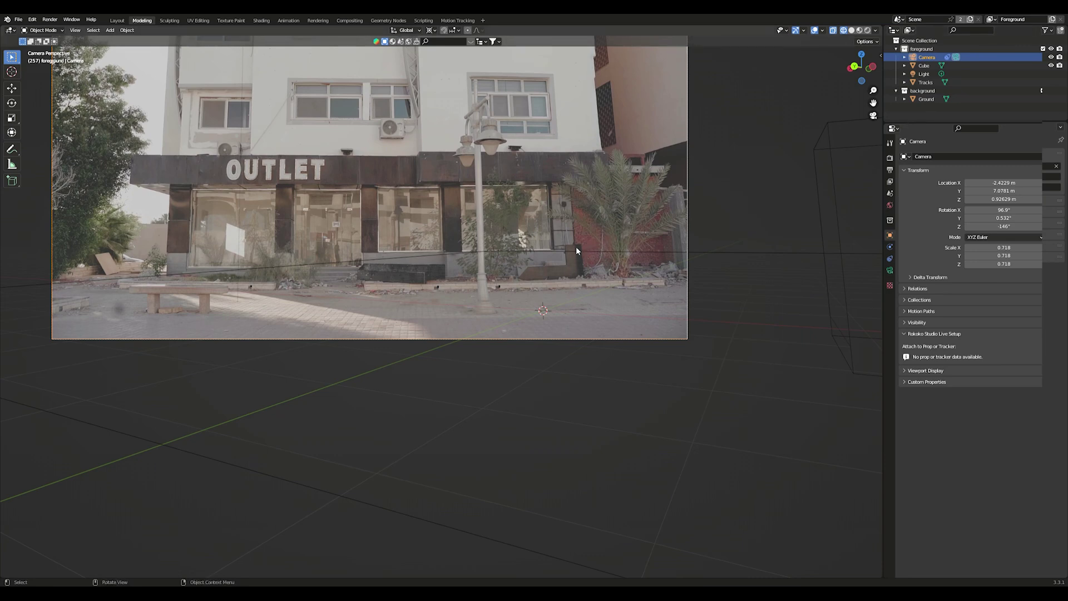
pyautogui.press('r')
pyautogui.press('z')
pyautogui.click(542, 283)
pyautogui.scroll(8, 92, 219)
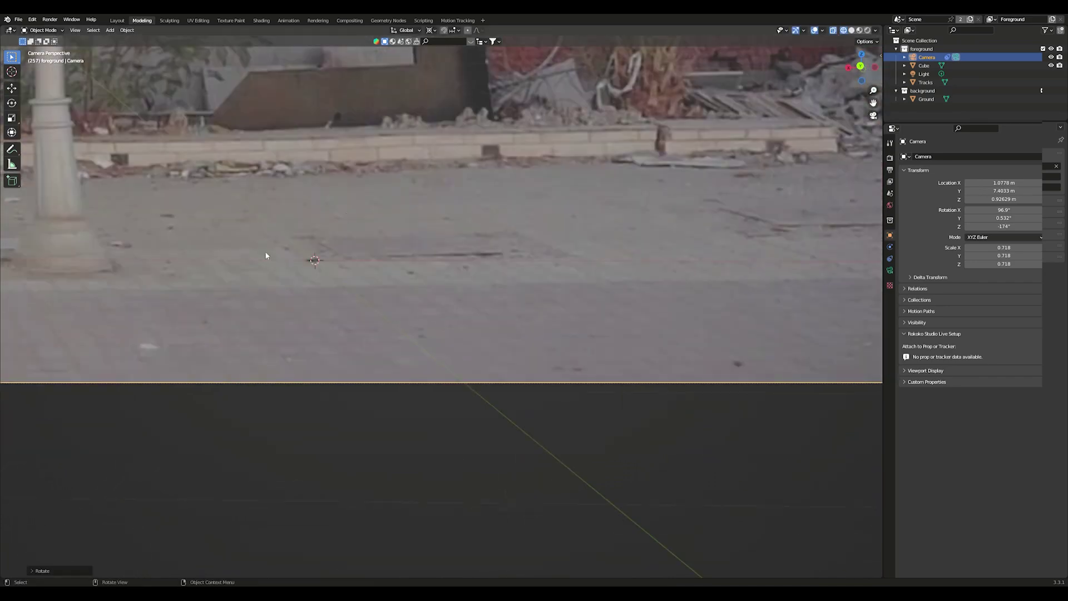
pyautogui.press('r')
pyautogui.press('z')
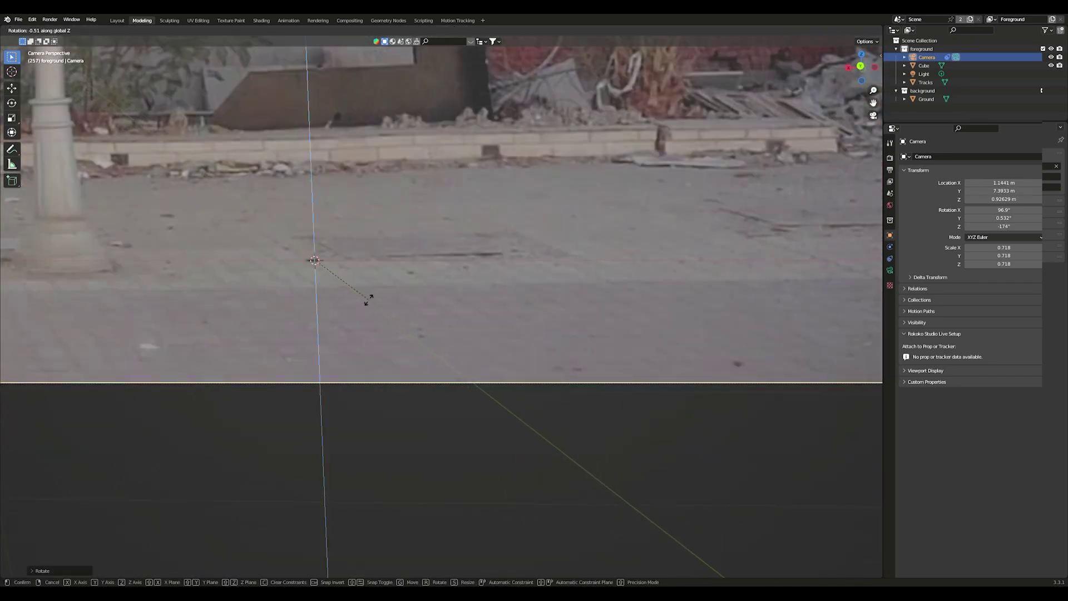
pyautogui.scroll(-4, 408, 309)
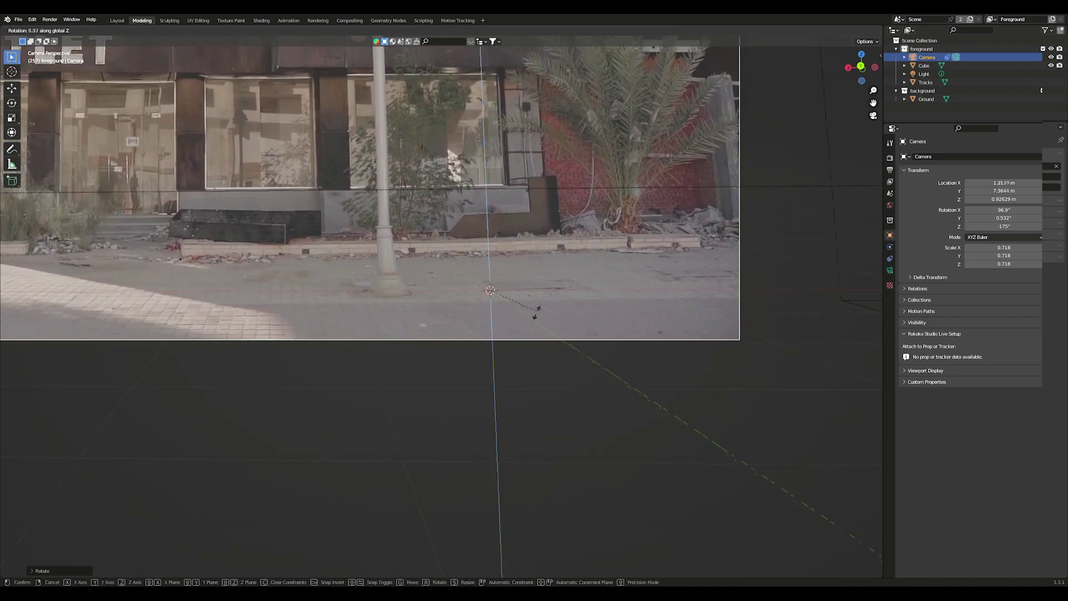
pyautogui.click(537, 312)
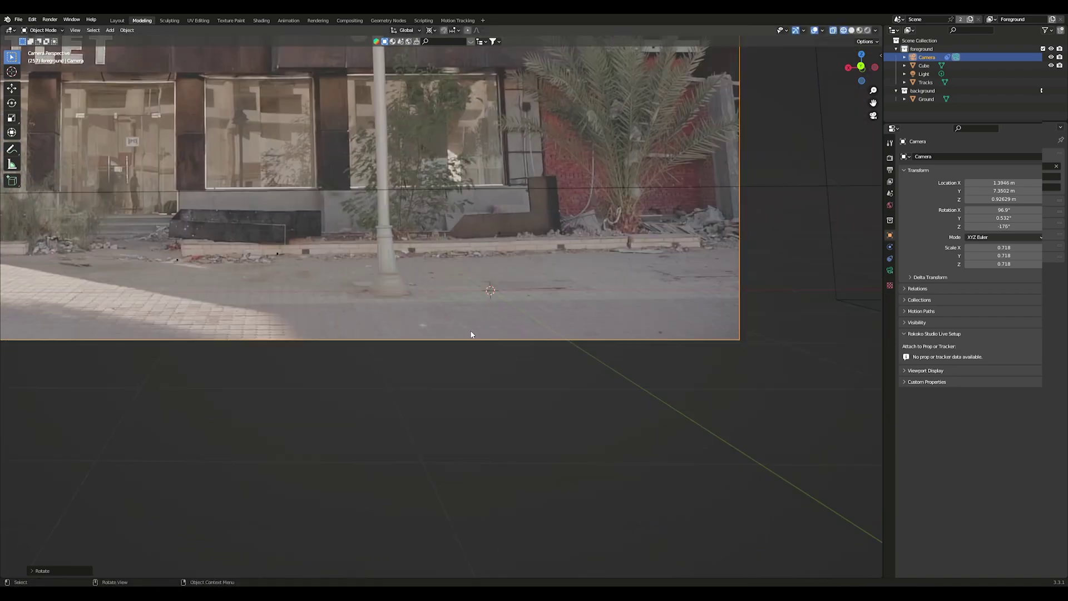
pyautogui.scroll(3, 545, 310)
pyautogui.scroll(2, 554, 309)
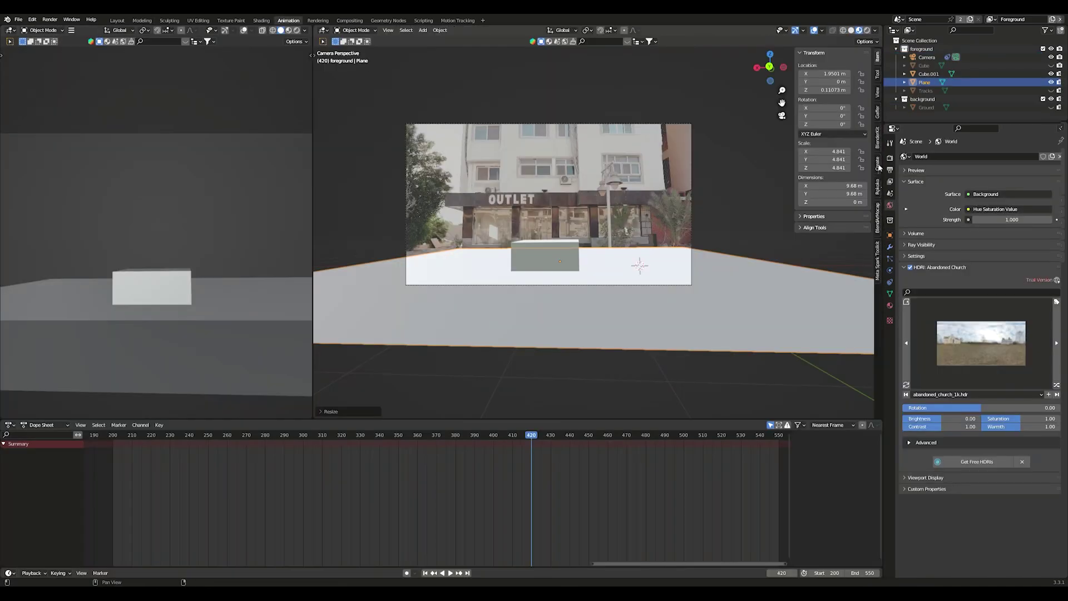
# Set the Gaffer world HDRI to abandoned_hopper_terminal_01 and switch to Rendered shading.
pyautogui.click(878, 120)
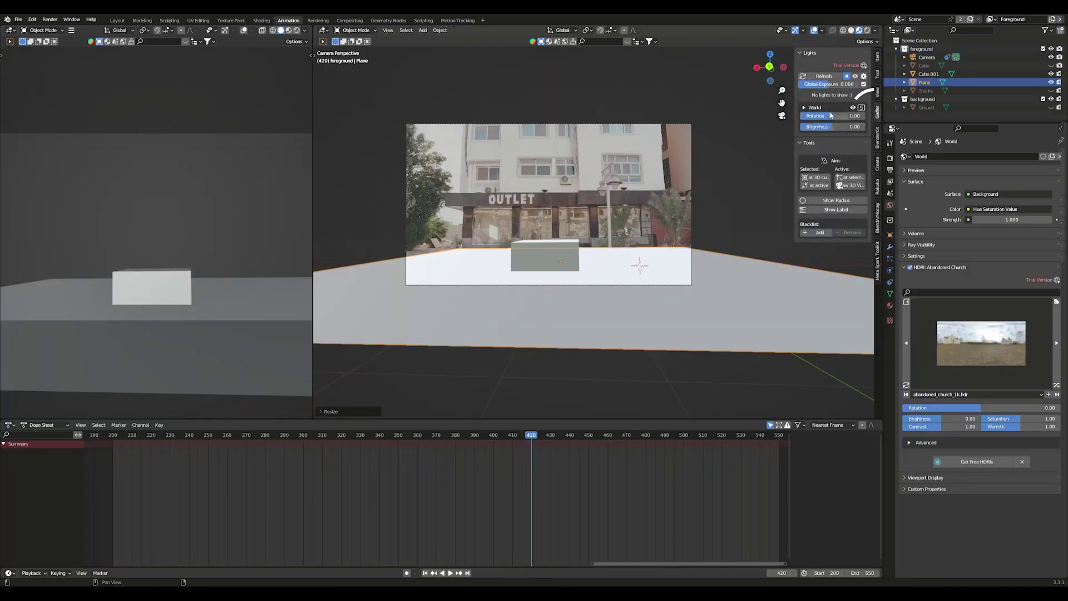
pyautogui.click(804, 108)
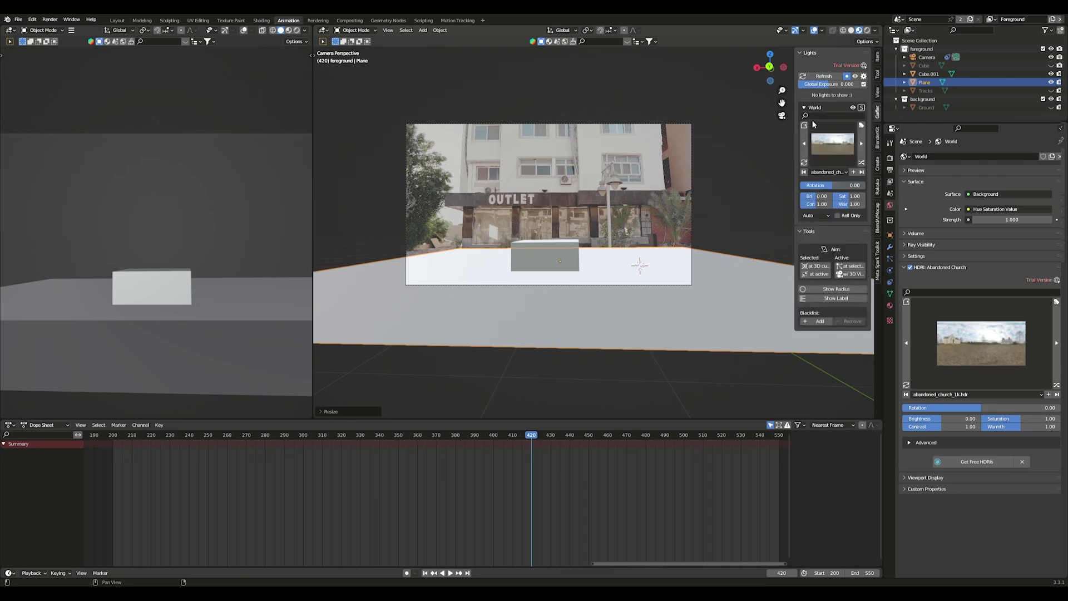
pyautogui.click(827, 148)
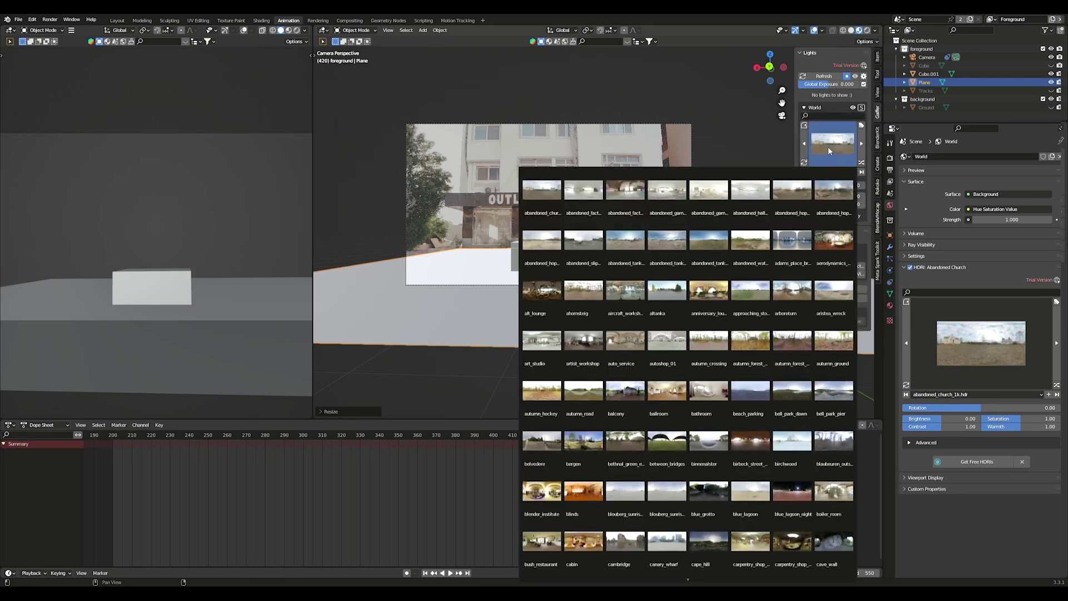
pyautogui.click(801, 195)
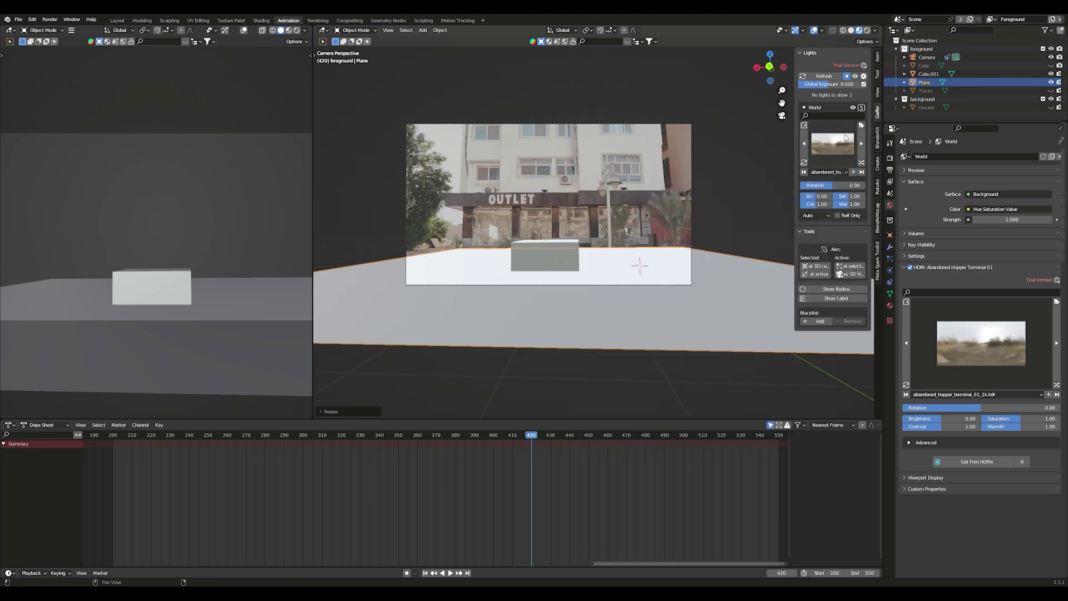
pyautogui.click(866, 31)
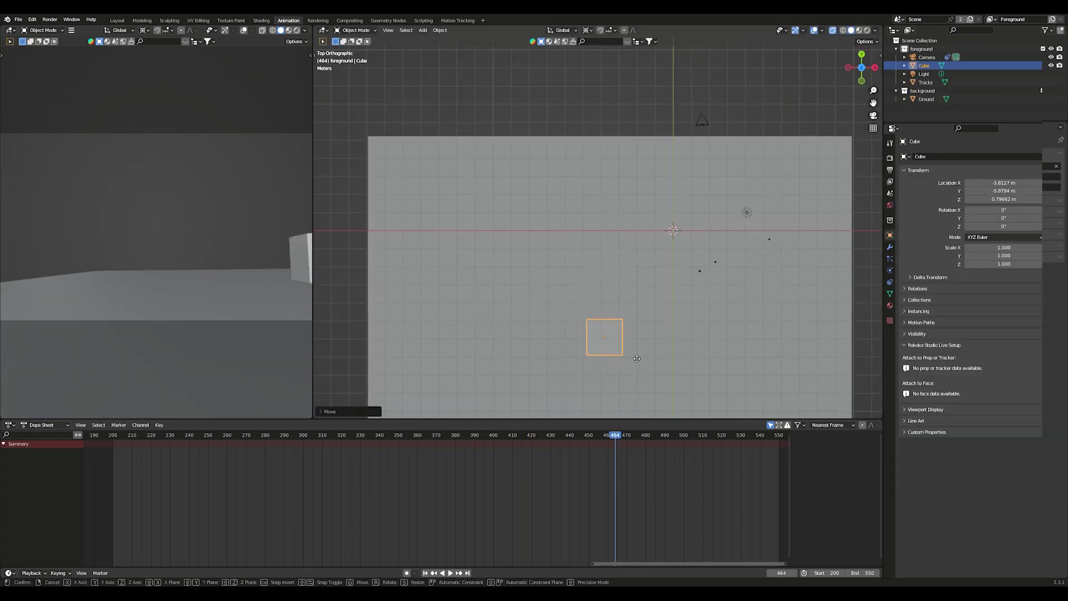
# Through the camera view, move the cube along X and widen it over the storefront.
pyautogui.press('g')
pyautogui.press('x')
pyautogui.click(759, 361)
pyautogui.press('KP_0')
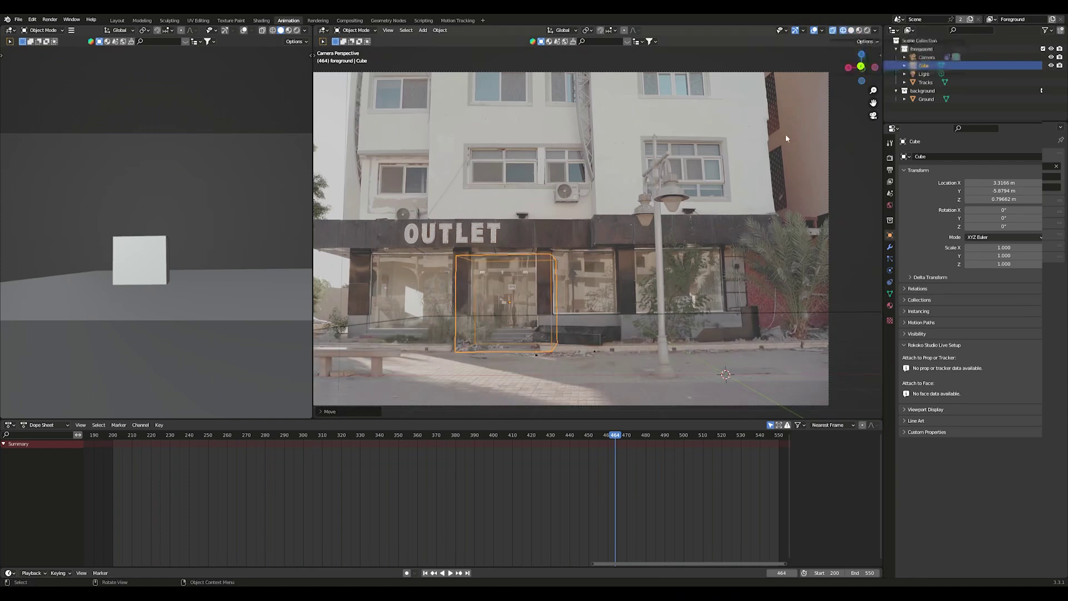
pyautogui.scroll(2, 577, 298)
pyautogui.keyDown('shift'); pyautogui.moveTo(577, 298); pyautogui.dragTo(609, 238, button='middle'); pyautogui.keyUp('shift')
pyautogui.scroll(-2, 605, 230)
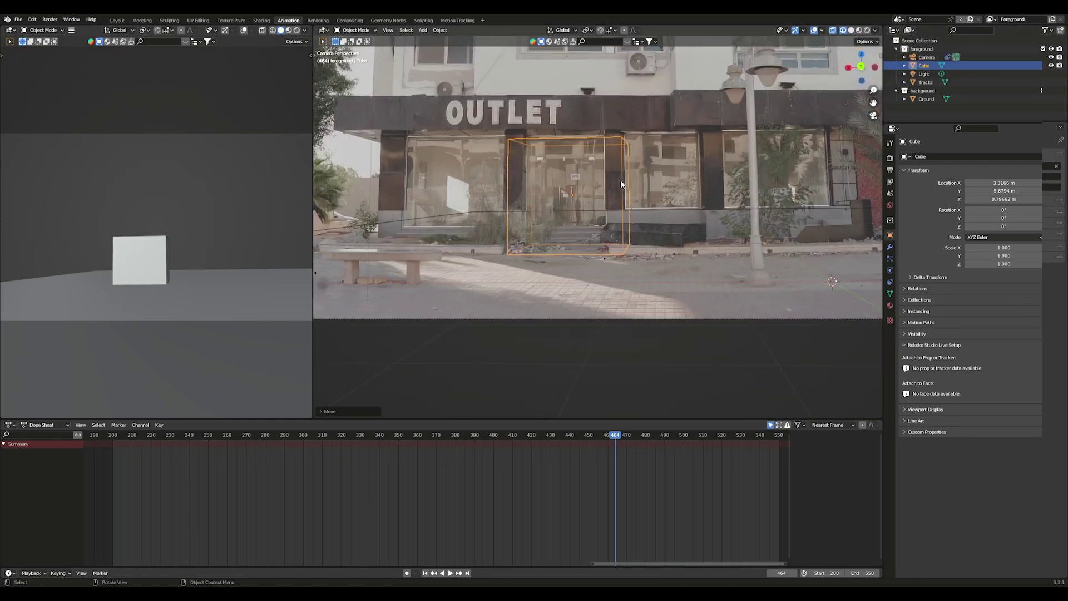
pyautogui.scroll(-1, 621, 181)
pyautogui.scroll(1, 621, 177)
pyautogui.press('s')
pyautogui.press('x')
pyautogui.click(777, 204)
pyautogui.press('g')
pyautogui.press('x')
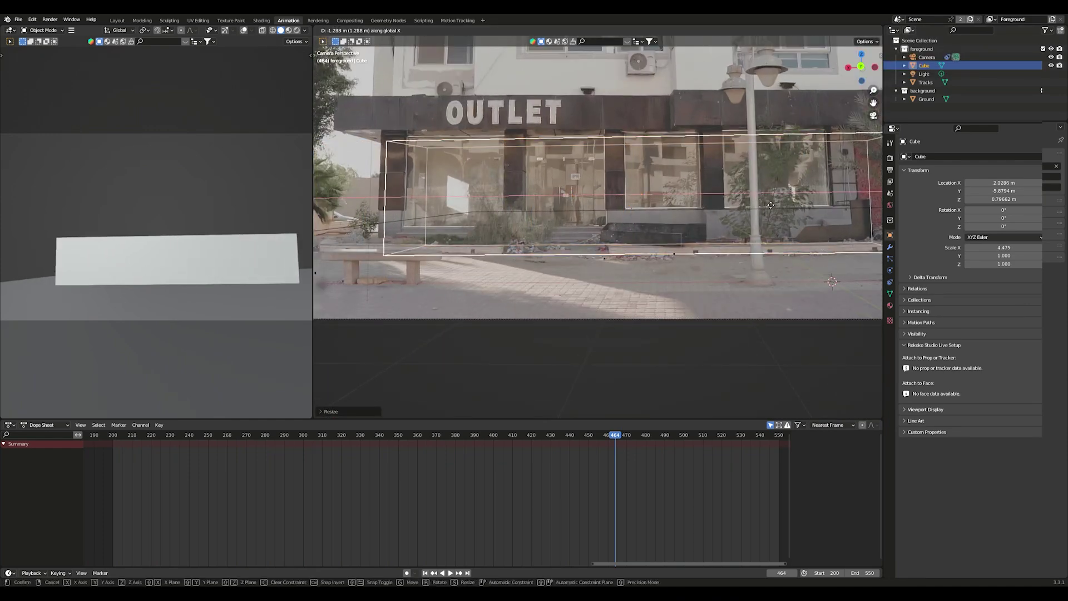
pyautogui.click(781, 204)
# Refine the cube's width and X position, scale its height to 3.455, and raise it.
pyautogui.scroll(-2, 723, 211)
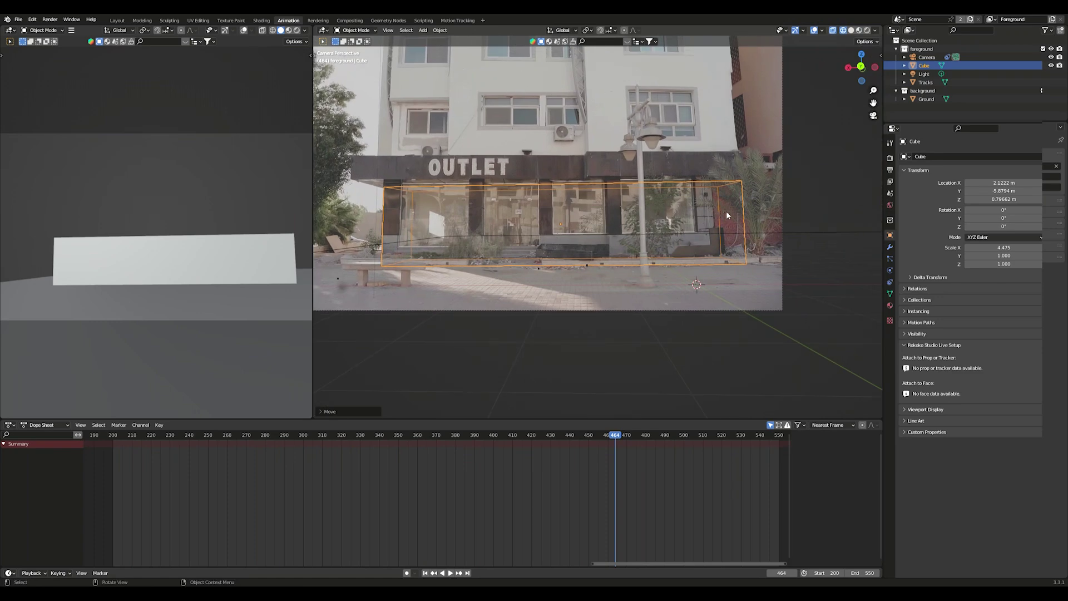
pyautogui.press('s')
pyautogui.press('x')
pyautogui.click(723, 214)
pyautogui.press('g')
pyautogui.press('x')
pyautogui.click(716, 212)
pyautogui.press('s')
pyautogui.press('z')
pyautogui.click(717, 167)
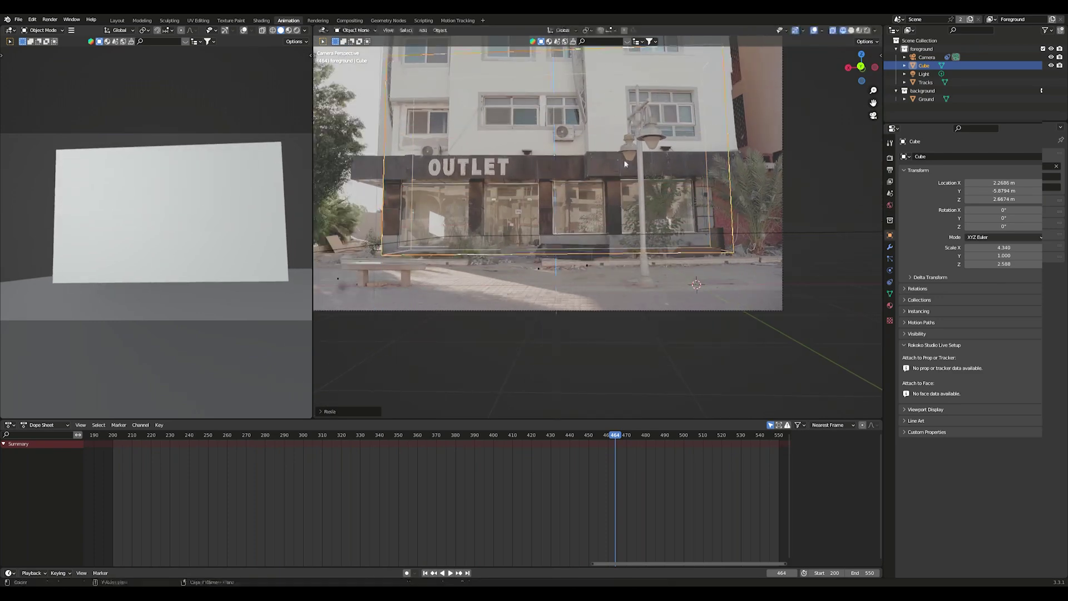
pyautogui.scroll(-2, 695, 201)
pyautogui.press('g')
pyautogui.press('z')
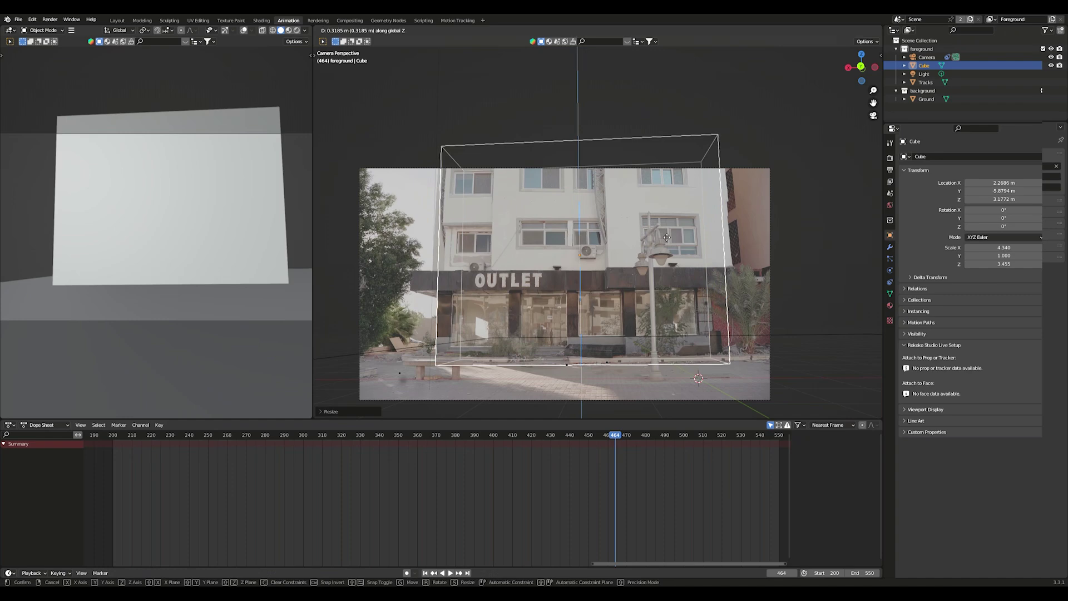
pyautogui.click(666, 237)
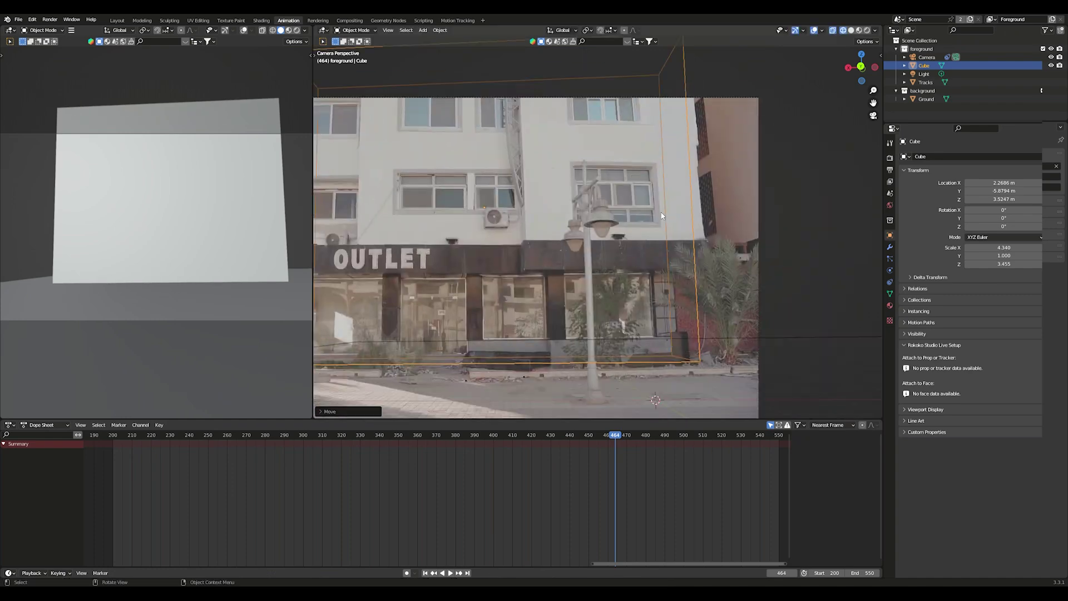
pyautogui.scroll(-2, 723, 205)
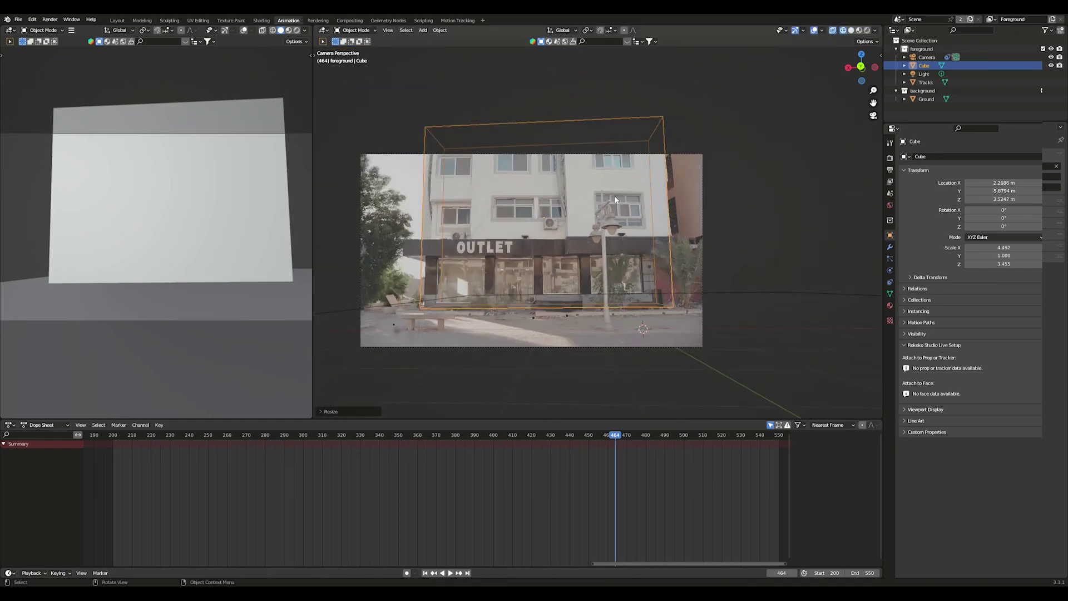
# Loop-cut the cube horizontally along the OUTLET sign band in Edit Mode.
pyautogui.press('Tab')
pyautogui.scroll(2, 614, 195)
pyautogui.hotkey('ctrl', 'r')
pyautogui.click(395, 178)
pyautogui.click(396, 189)
pyautogui.hotkey('ctrl', 'r')
pyautogui.press('Escape')
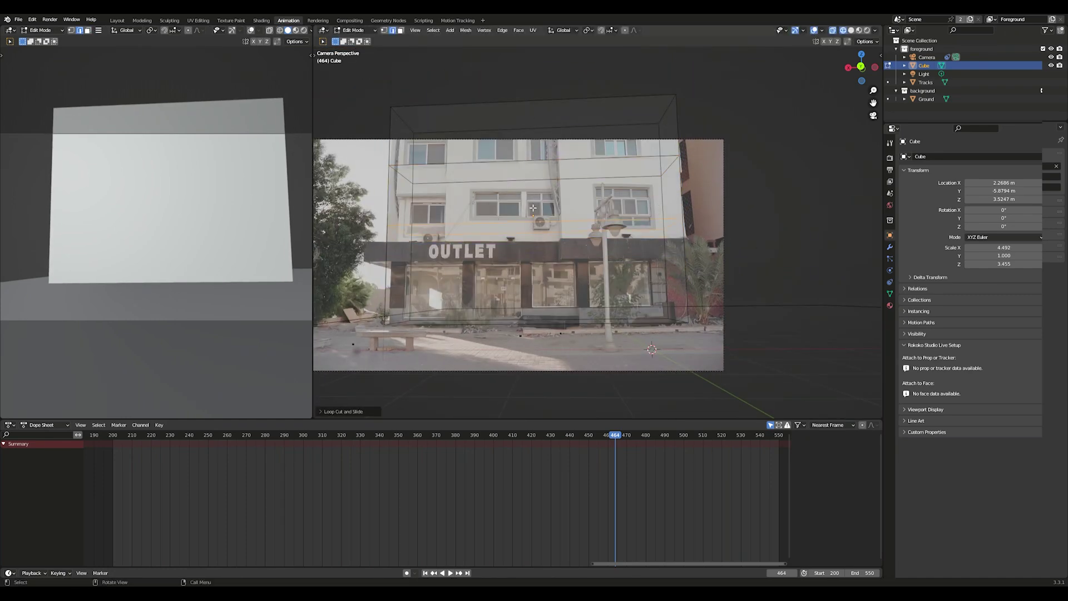
pyautogui.scroll(2, 396, 193)
pyautogui.keyDown('alt'); pyautogui.click(409, 141); pyautogui.keyUp('alt')
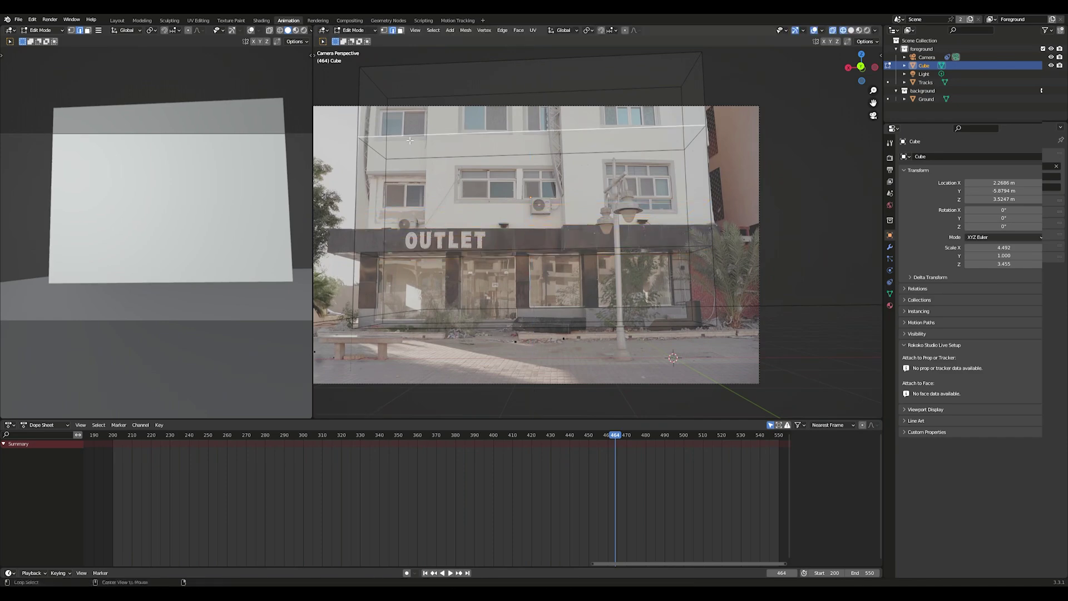
pyautogui.scroll(-2, 409, 140)
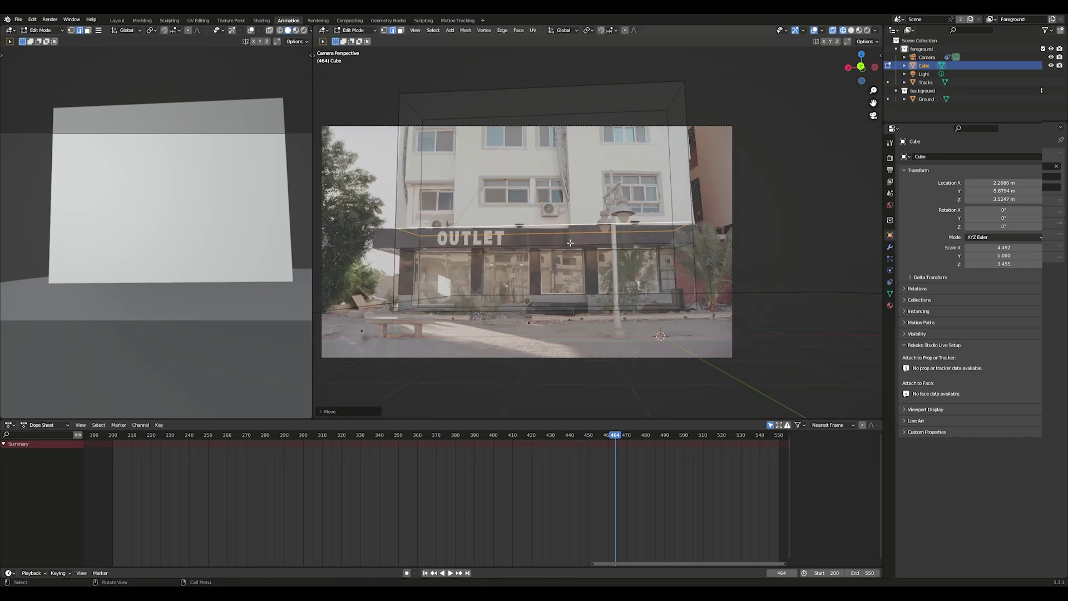
pyautogui.press('Tab')
# Nudge the cube along X and play the shot to check alignment, stopping at frame 240.
pyautogui.scroll(2, 501, 223)
pyautogui.press('g')
pyautogui.press('x')
pyautogui.click(674, 315)
pyautogui.scroll(-3, 543, 249)
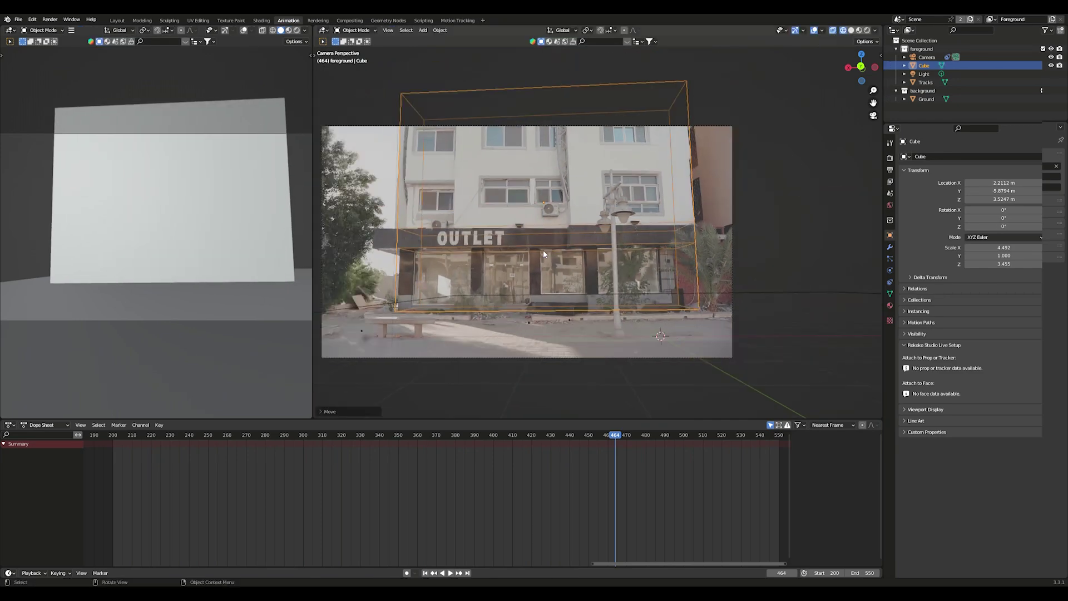
pyautogui.hotkey('shift', 'Left')
pyautogui.press('space')
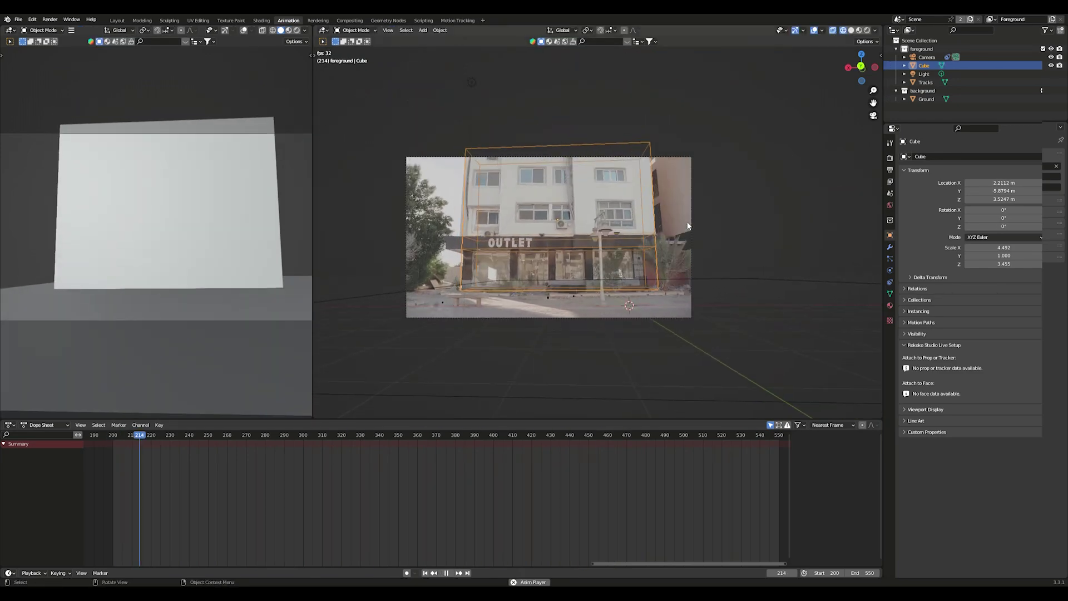
pyautogui.scroll(2, 688, 226)
pyautogui.press('space')
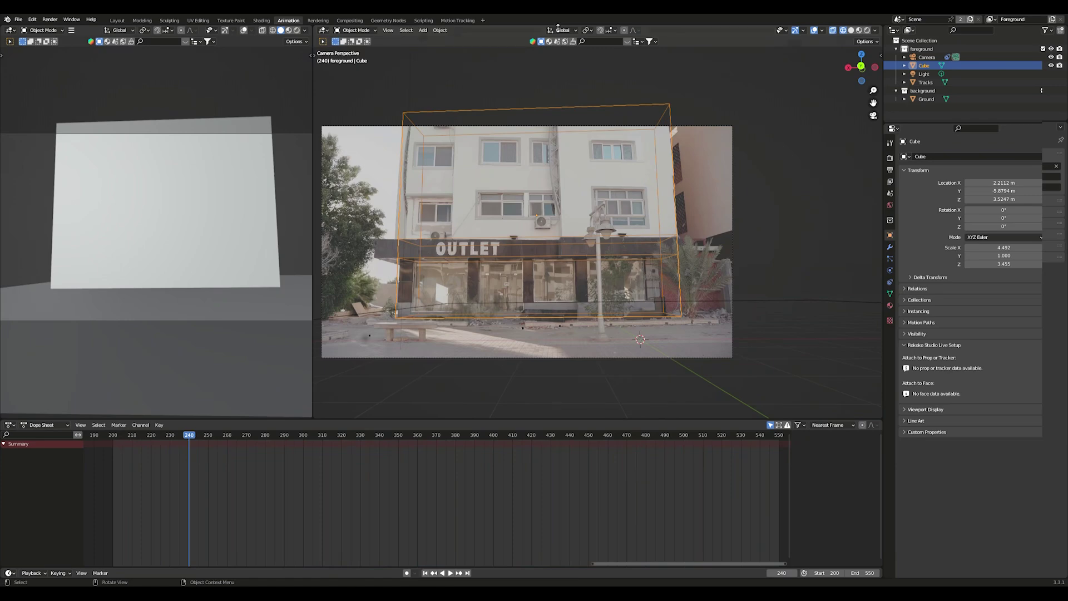
# Extrude the OUTLET band faces outward along their normals.
pyautogui.press('Tab')
pyautogui.press('3')
pyautogui.keyDown('alt'); pyautogui.click(667, 251); pyautogui.keyUp('alt')
pyautogui.hotkey('alt', 'e')
pyautogui.click(674, 265)
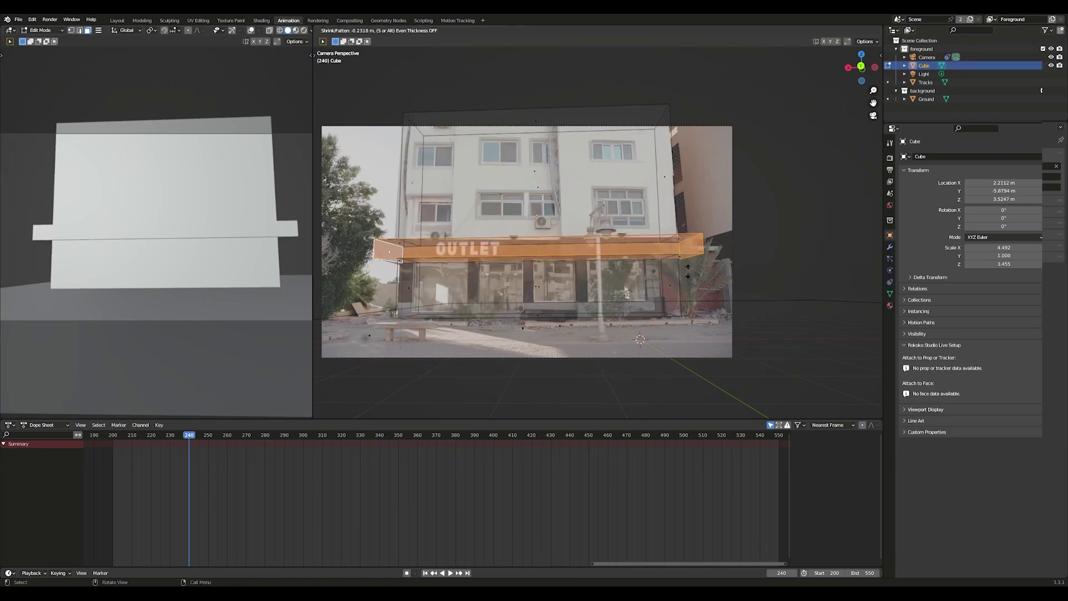
pyautogui.click(686, 271)
pyautogui.moveTo(686, 272); pyautogui.dragTo(553, 375, button='middle')
pyautogui.press('KP_7')
# Scale the sign band faces along Y to set the ledge depth.
pyautogui.press('s')
pyautogui.press('y')
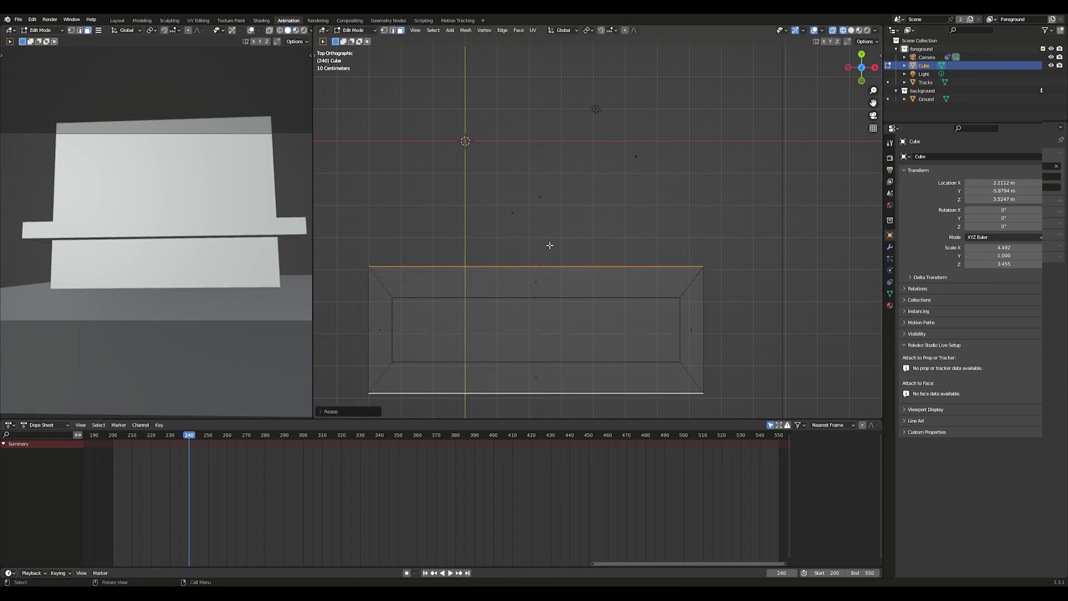
pyautogui.click(545, 247)
pyautogui.press('KP_0')
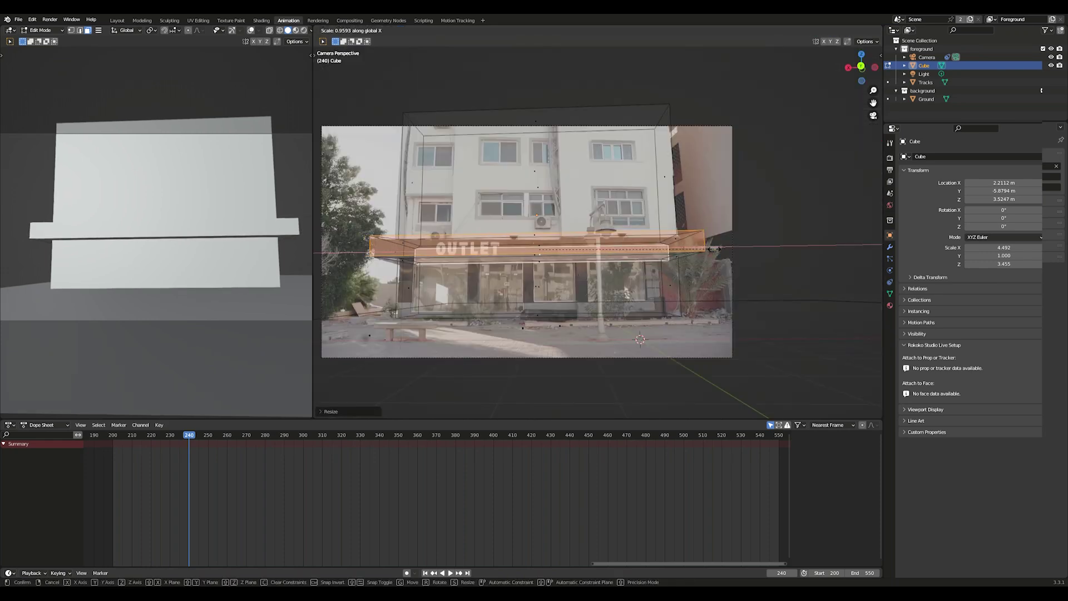
pyautogui.scroll(1, 723, 254)
pyautogui.press('s')
pyautogui.press('y')
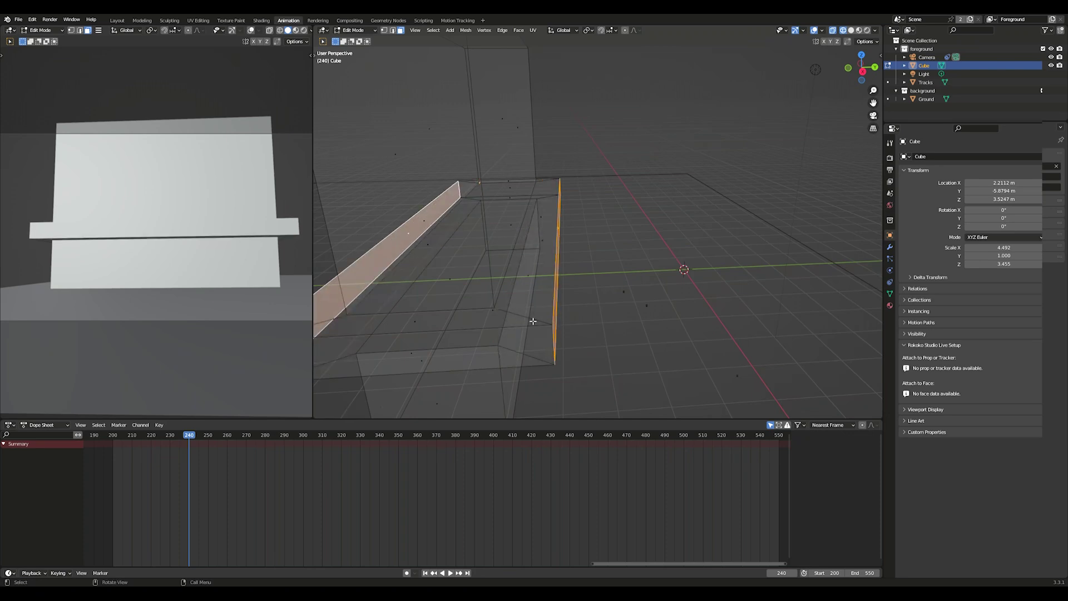
pyautogui.moveTo(528, 317); pyautogui.dragTo(529, 317, button='middle')
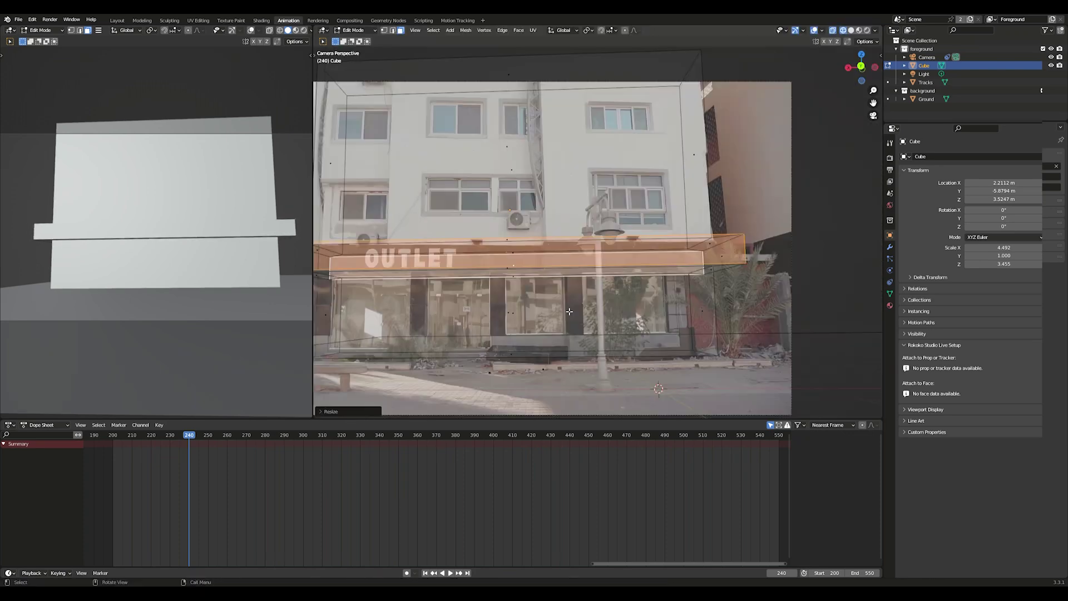
pyautogui.scroll(-2, 551, 244)
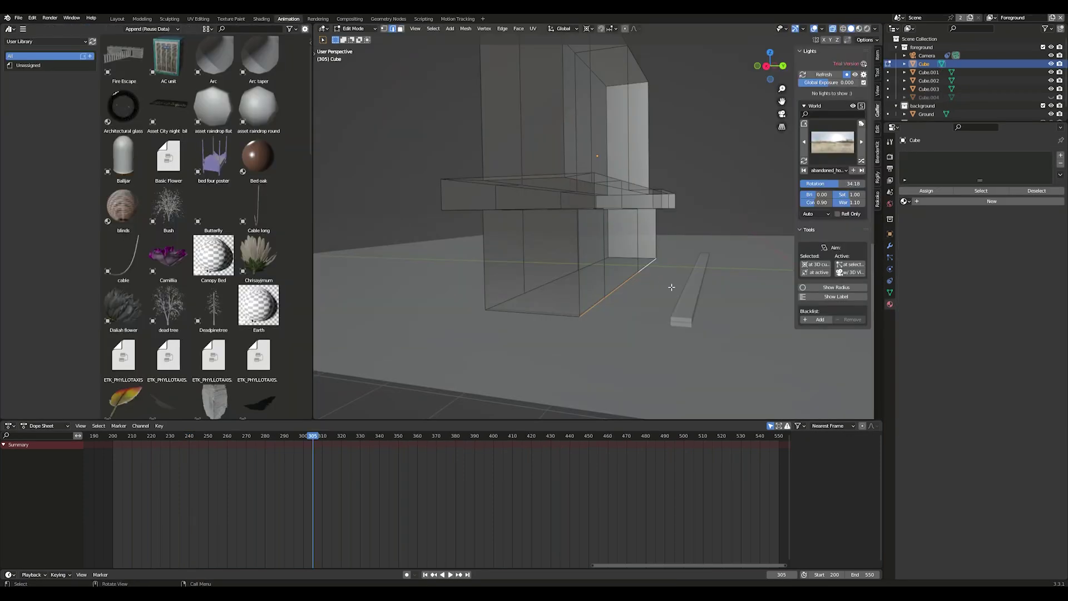
# Shift the selected storefront edge along X, then pick a small floor face.
pyautogui.press('g')
pyautogui.press('x')
pyautogui.press('x')
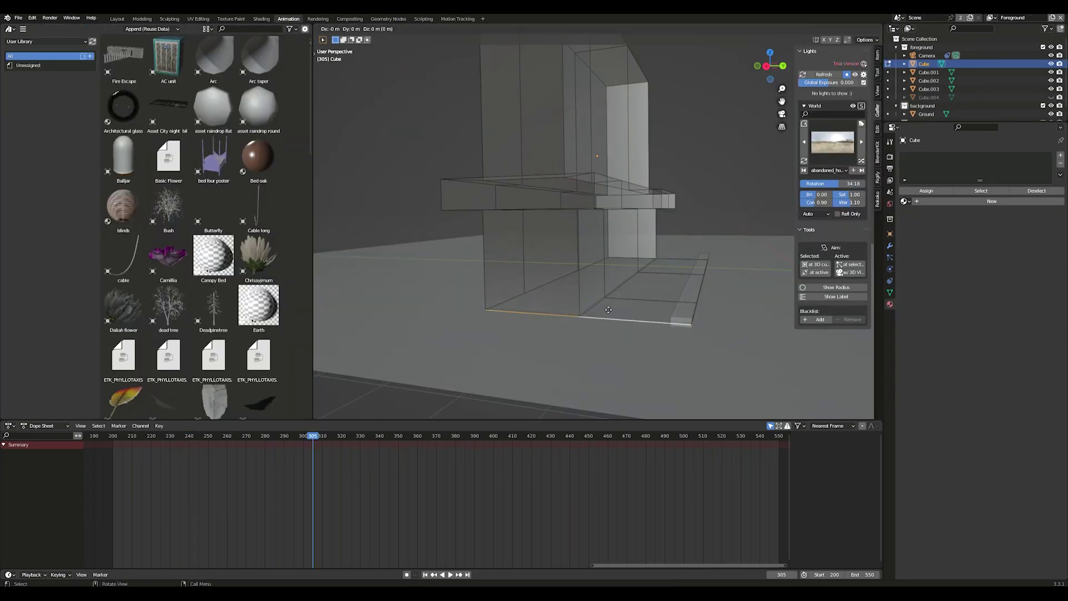
pyautogui.press('Escape')
pyautogui.click(699, 315)
pyautogui.press('g')
pyautogui.click(712, 273)
pyautogui.moveTo(713, 272); pyautogui.dragTo(566, 307, button='middle')
pyautogui.click(591, 141)
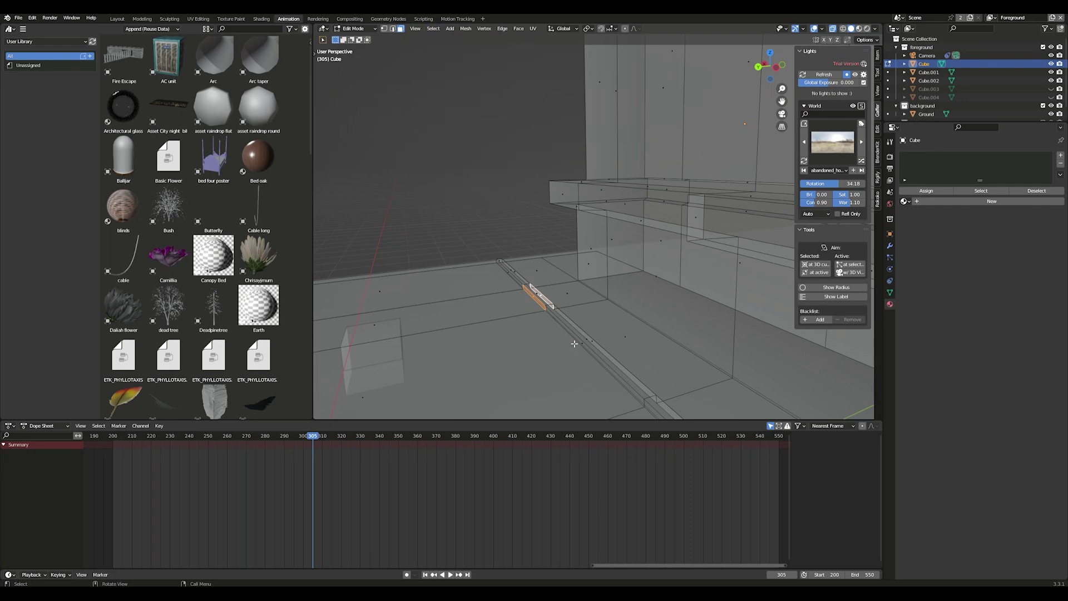
# Slide a vertical edge loop and check it through the scene camera.
pyautogui.press('g')
pyautogui.press('g')
pyautogui.click(539, 362)
pyautogui.moveTo(539, 362)
pyautogui.mouseDown(button='middle')
pyautogui.moveTo(648, 298)
pyautogui.moveTo(564, 362)
pyautogui.moveTo(523, 355)
pyautogui.mouseUp(button='middle')
pyautogui.press('KP_0')
pyautogui.press('KP_0')
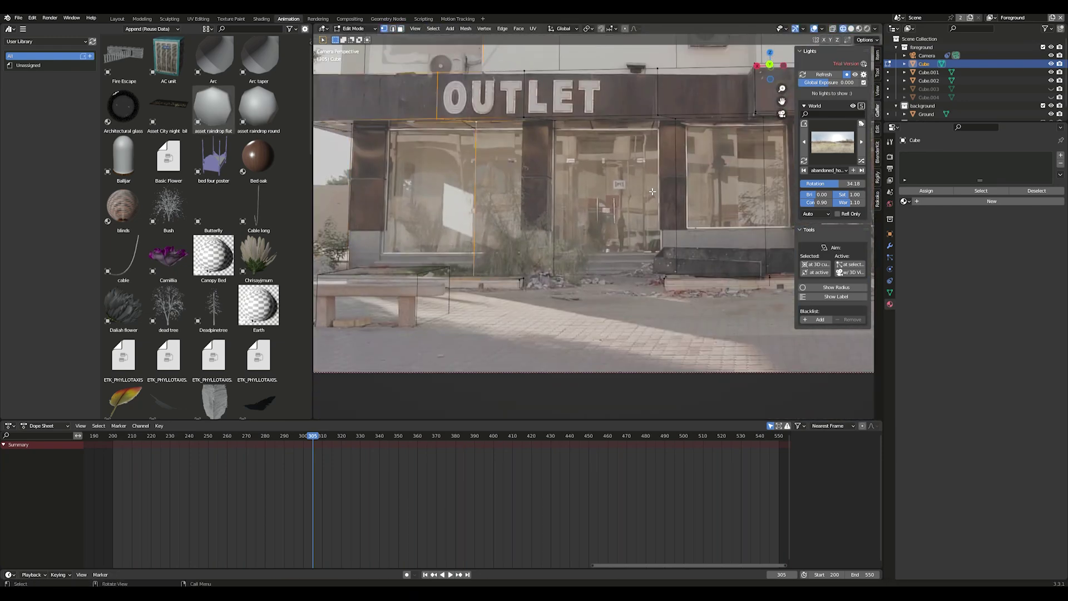
pyautogui.moveTo(575, 161); pyautogui.dragTo(553, 381, button='middle')
pyautogui.press('KP_0')
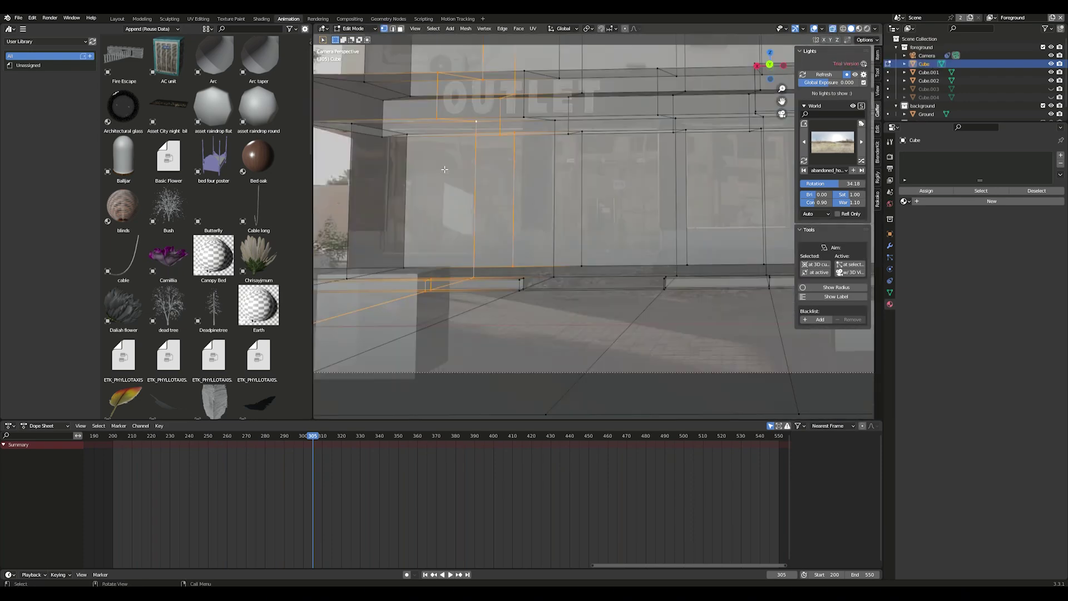
pyautogui.scroll(2, 509, 283)
pyautogui.scroll(3, 510, 282)
# Add a centred loop cut across the storefront mesh and enable X-ray over the photo.
pyautogui.hotkey('ctrl', 'r')
pyautogui.click(556, 222)
pyautogui.rightClick(556, 222)
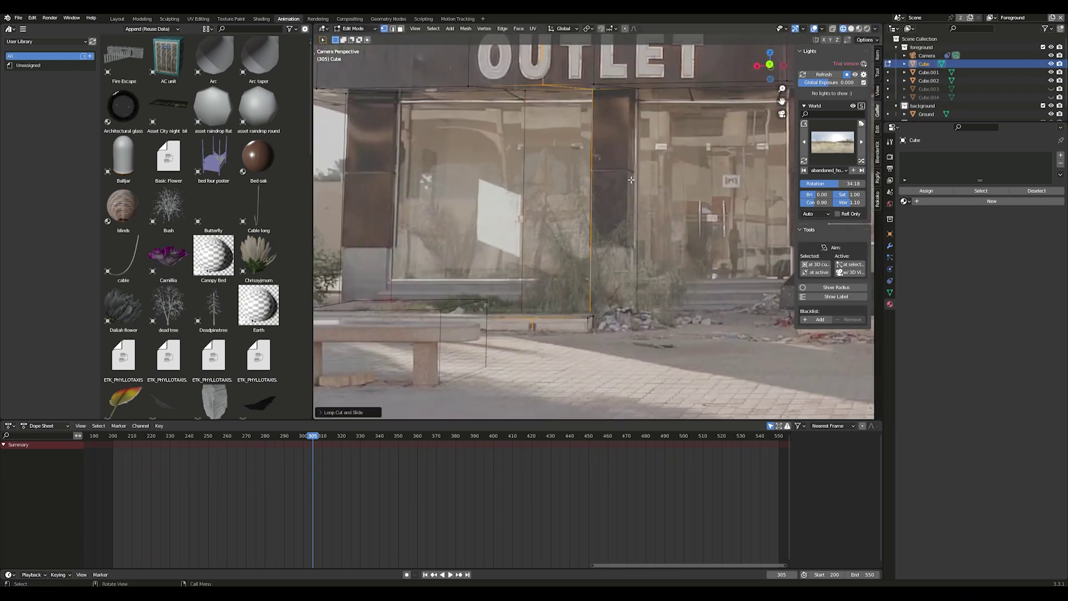
pyautogui.scroll(2, 637, 143)
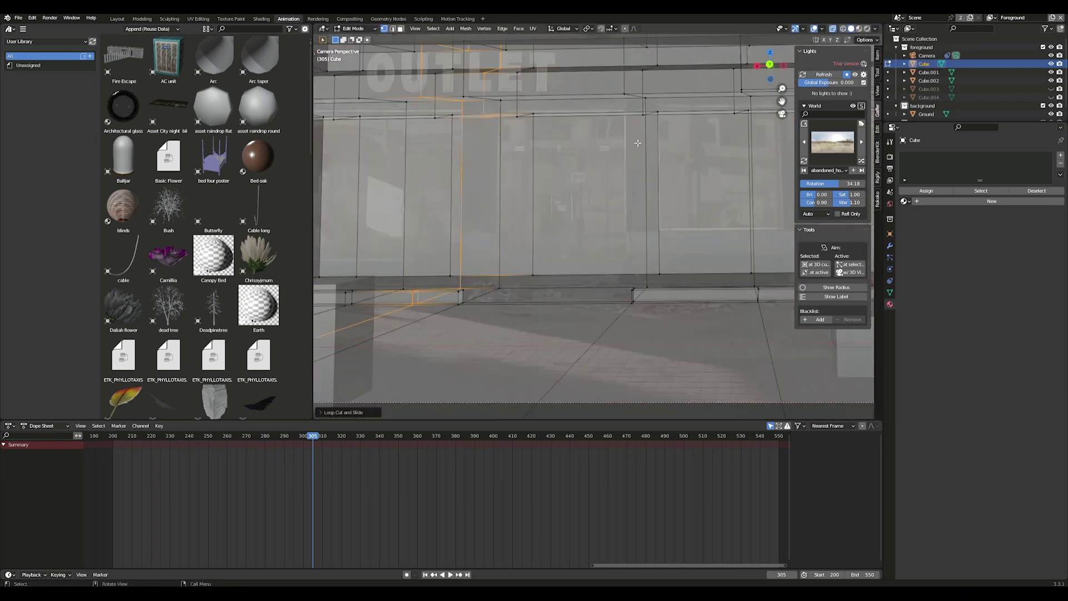
pyautogui.scroll(-2, 637, 143)
pyautogui.hotkey('shift', 'z')
# Add a loop cut at the door edge and confirm it from the camera view.
pyautogui.hotkey('ctrl', 'r')
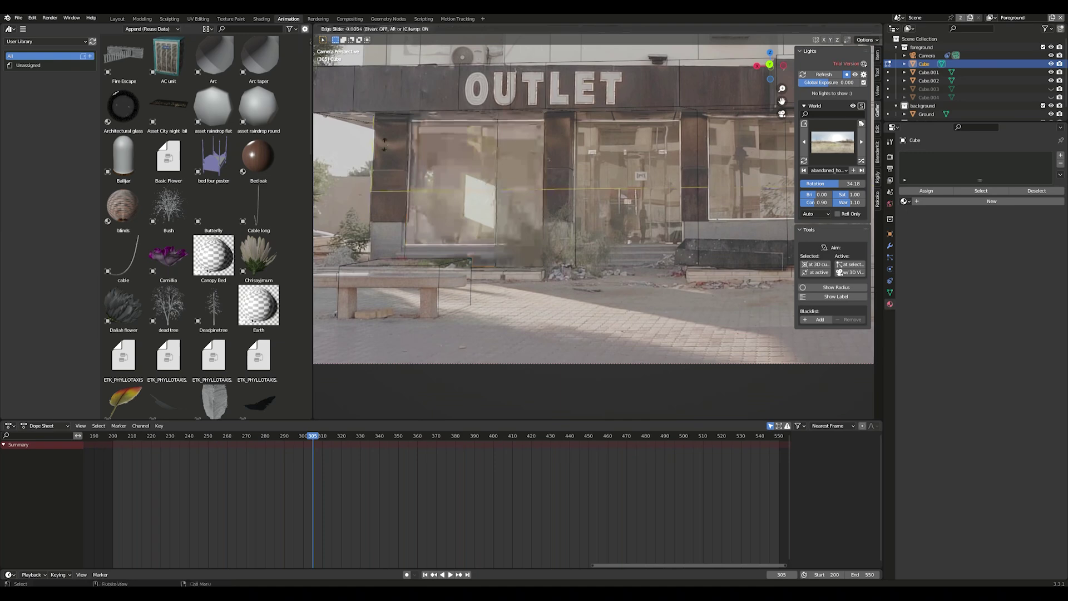
pyautogui.click(384, 201)
pyautogui.moveTo(383, 200); pyautogui.dragTo(580, 202, button='middle')
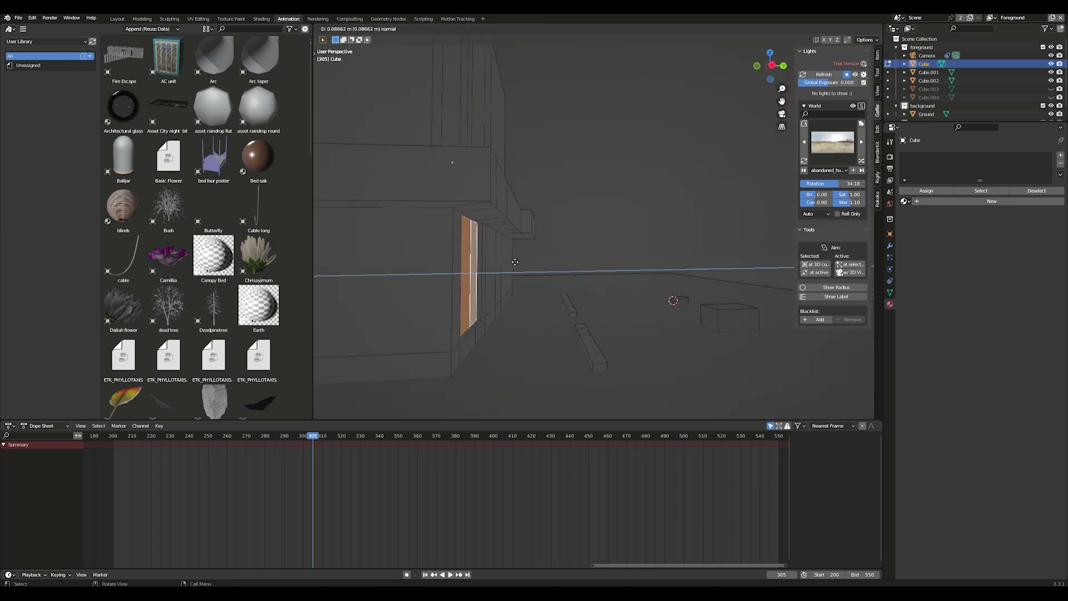
pyautogui.click(516, 262)
pyautogui.press('KP_0')
pyautogui.scroll(-2, 504, 161)
# Loop-cut around the door and extrude the door face along its normal.
pyautogui.hotkey('ctrl', 'r')
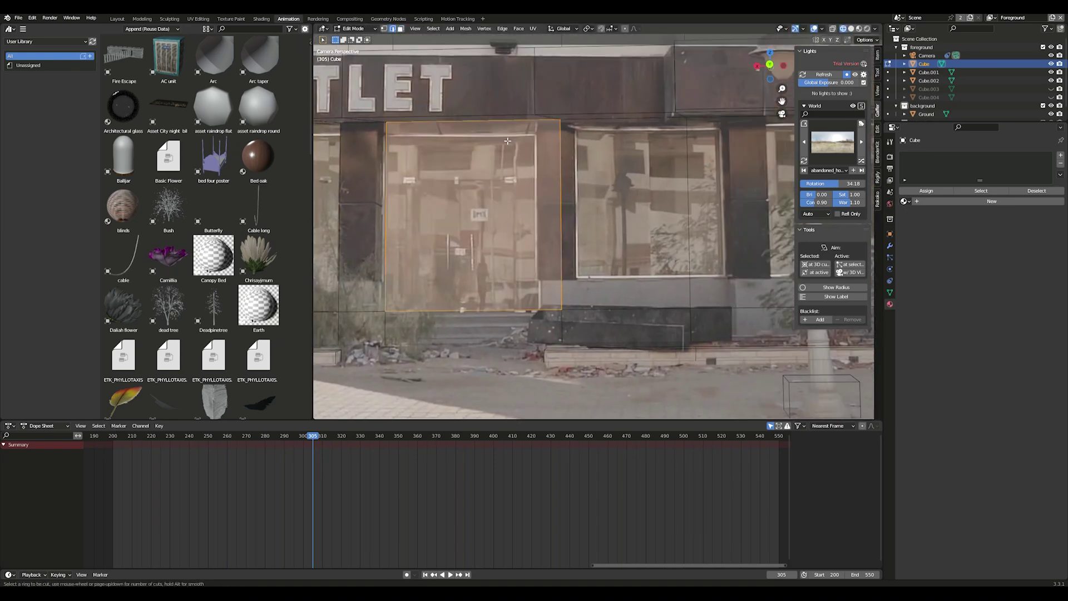
pyautogui.click(504, 161)
pyautogui.moveTo(504, 167); pyautogui.dragTo(490, 278, button='middle')
pyautogui.press('e')
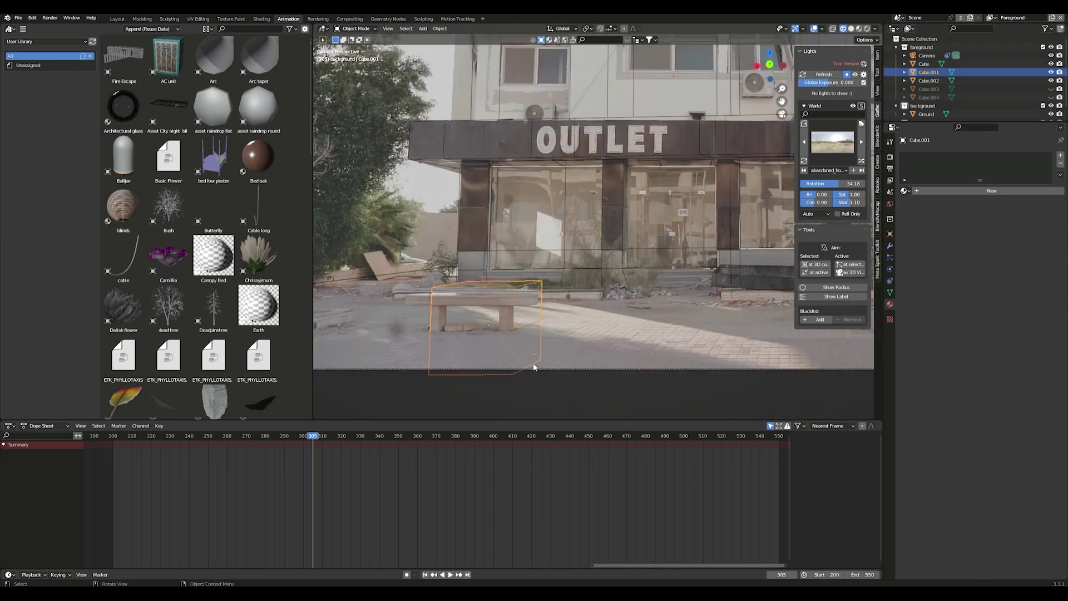
# Flatten the bench cube on Z and drop it onto the photo's bench.
pyautogui.press('s')
pyautogui.press('z')
pyautogui.click(501, 334)
pyautogui.press('g')
pyautogui.press('z')
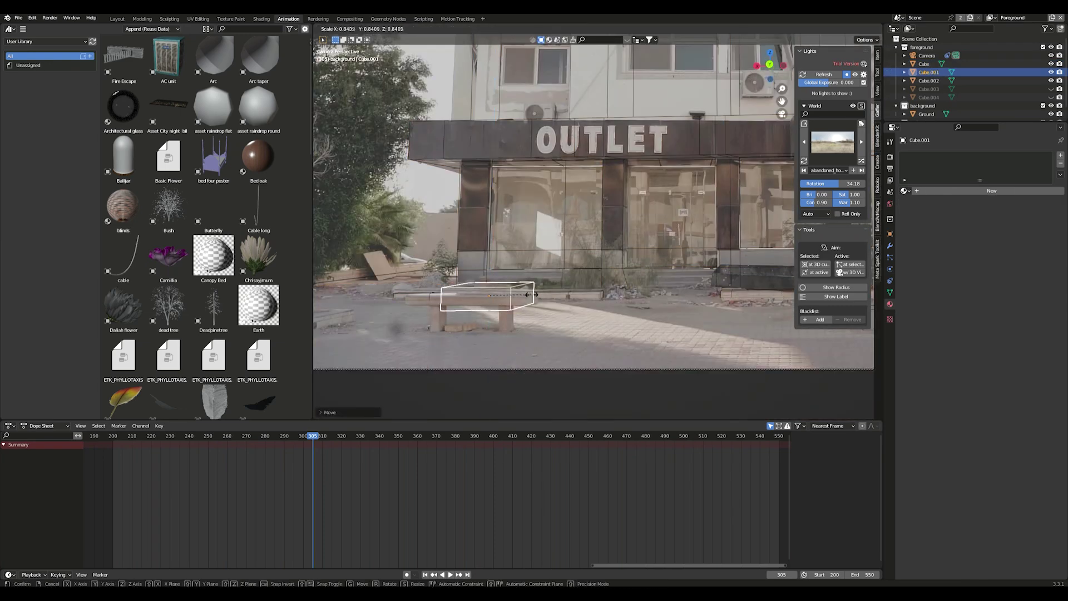
pyautogui.click(490, 317)
pyautogui.scroll(2, 489, 317)
# Fit the bench slab's Y depth, position and X length to the photo bench.
pyautogui.press('s')
pyautogui.press('y')
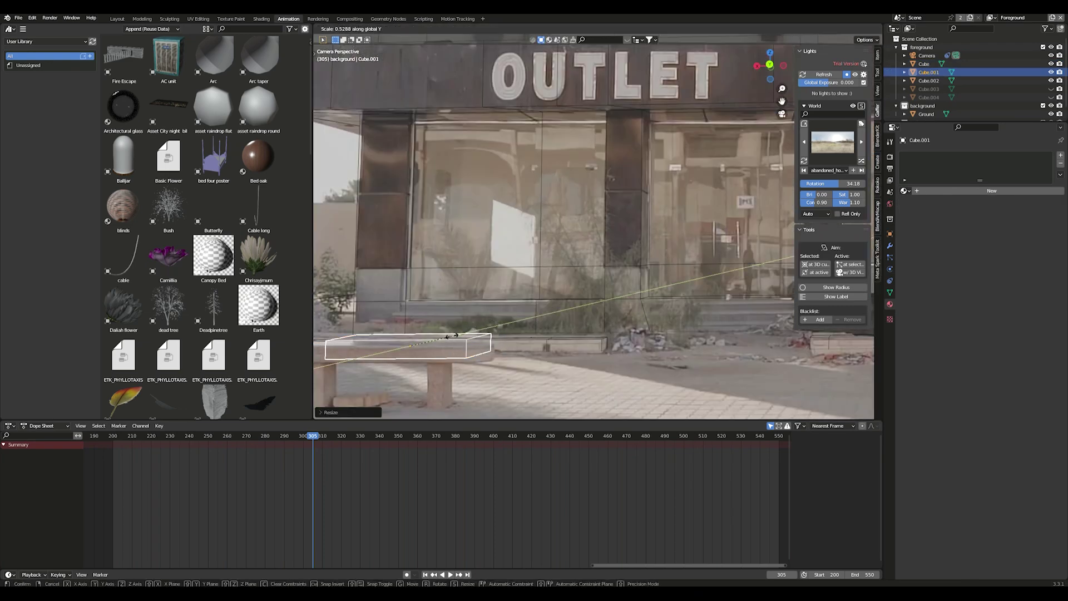
pyautogui.click(451, 337)
pyautogui.press('g')
pyautogui.click(478, 334)
pyautogui.scroll(-2, 478, 334)
pyautogui.press('s')
pyautogui.press('x')
pyautogui.click(535, 335)
pyautogui.scroll(-2, 535, 336)
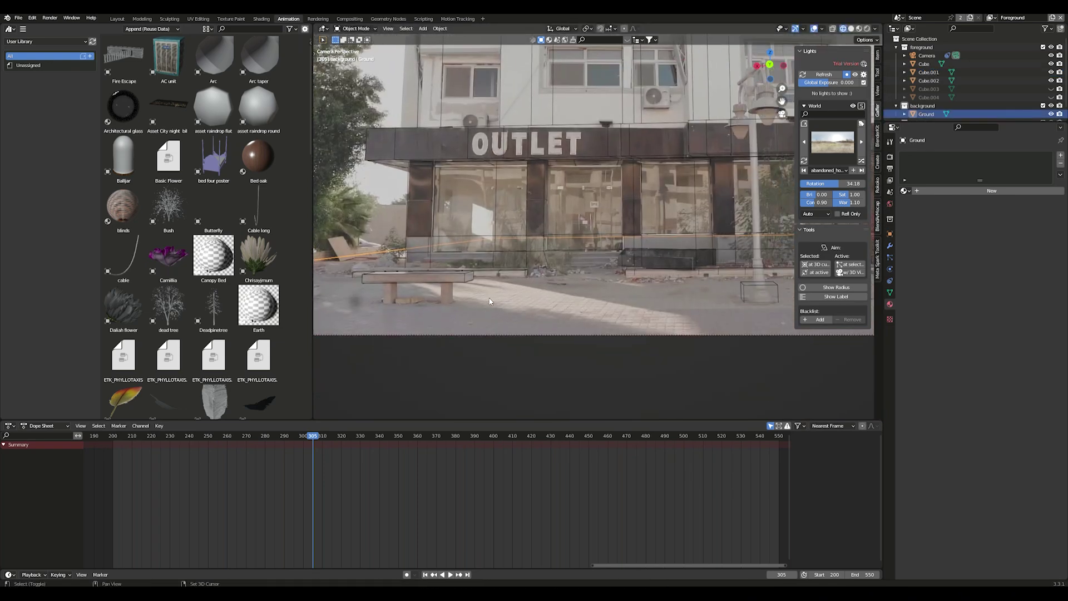
pyautogui.scroll(4, 658, 292)
# Place a cube at the lamp-post base, then select the Cube building object.
pyautogui.click(658, 291)
pyautogui.press('g')
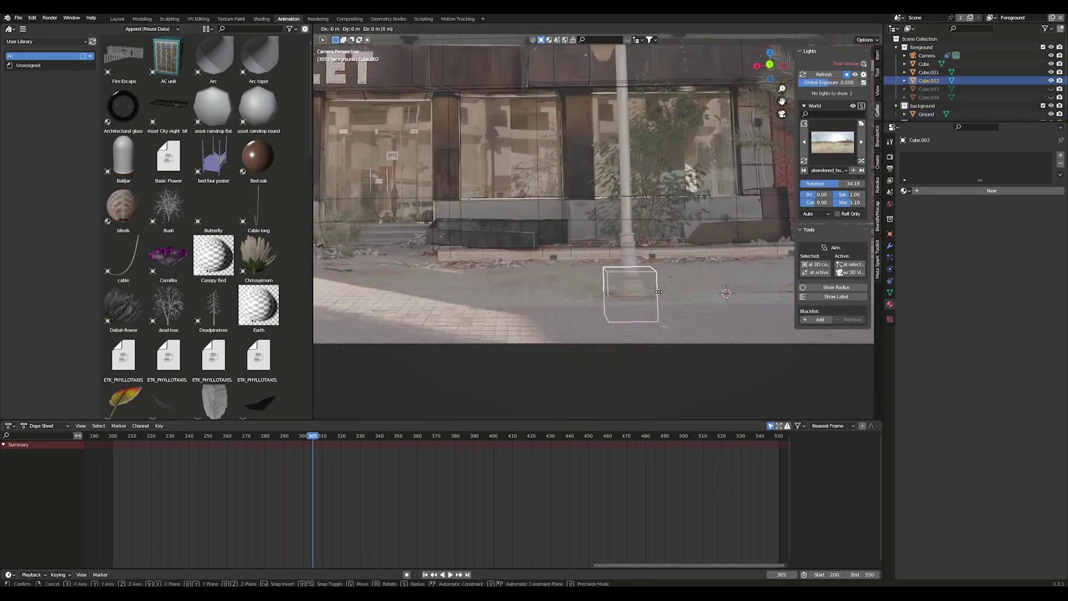
pyautogui.click(628, 281)
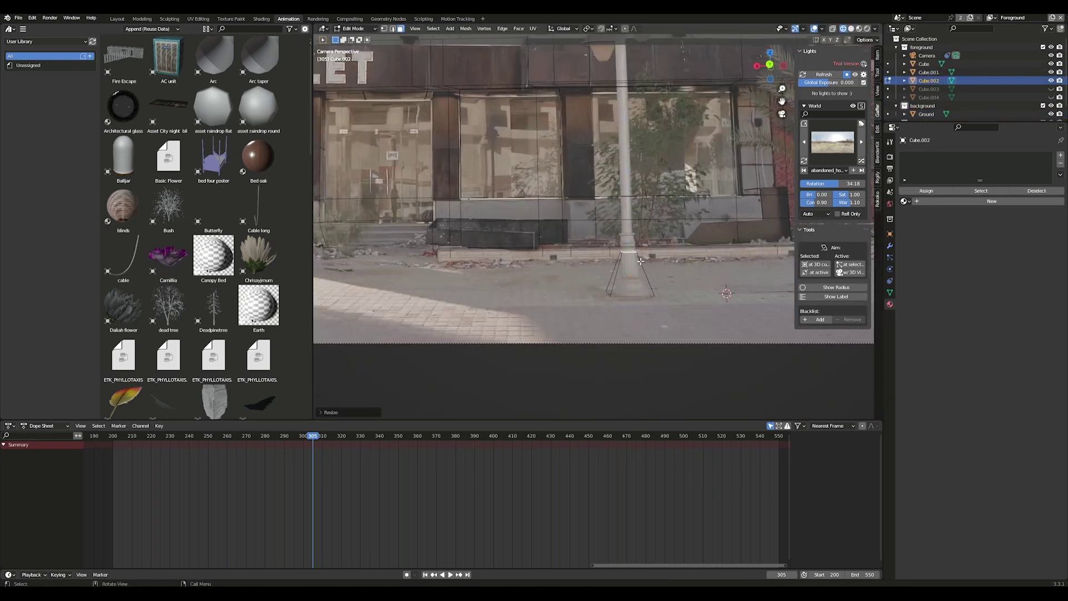
pyautogui.click(484, 321)
pyautogui.scroll(-2, 484, 322)
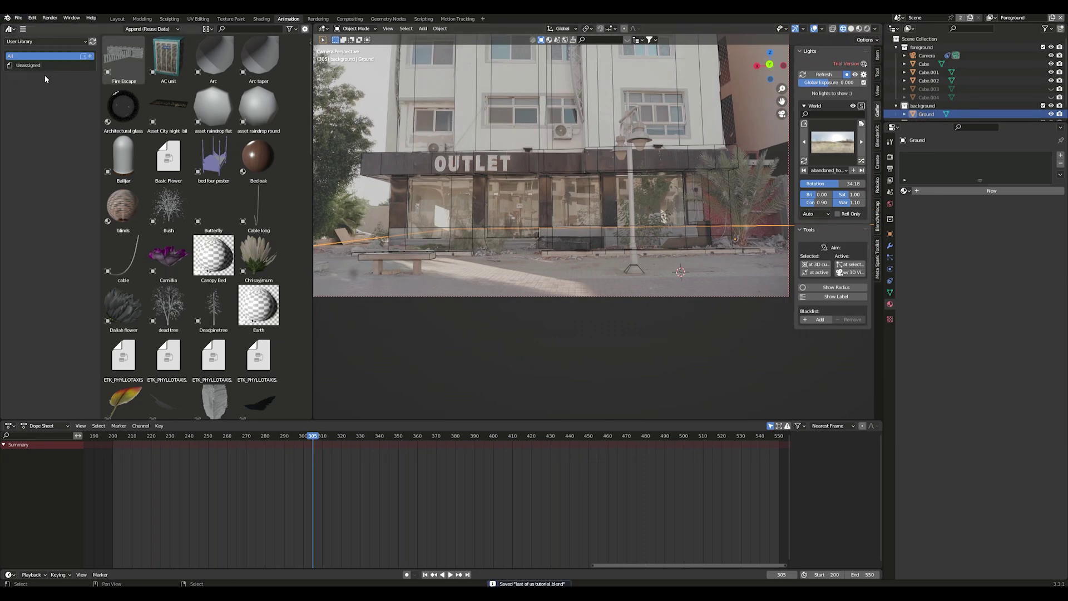
pyautogui.scroll(-1, 455, 336)
pyautogui.moveTo(455, 335); pyautogui.dragTo(570, 224, button='middle')
pyautogui.click(598, 192)
# Add a new ivy strand on the wall with Primary Weight 0.3.
pyautogui.press('KP_0')
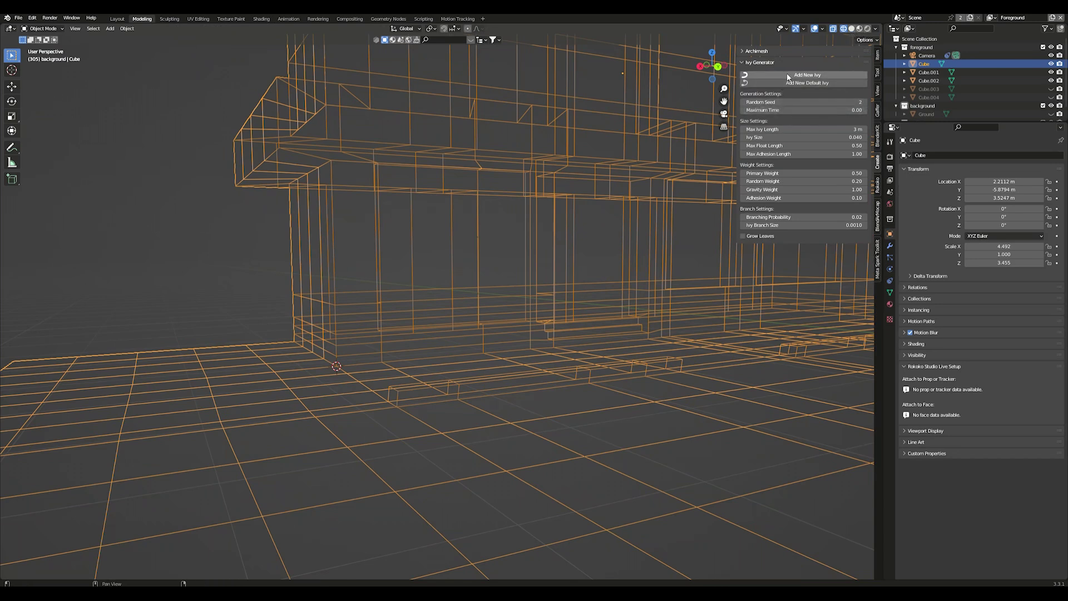
pyautogui.click(824, 74)
pyautogui.click(784, 174)
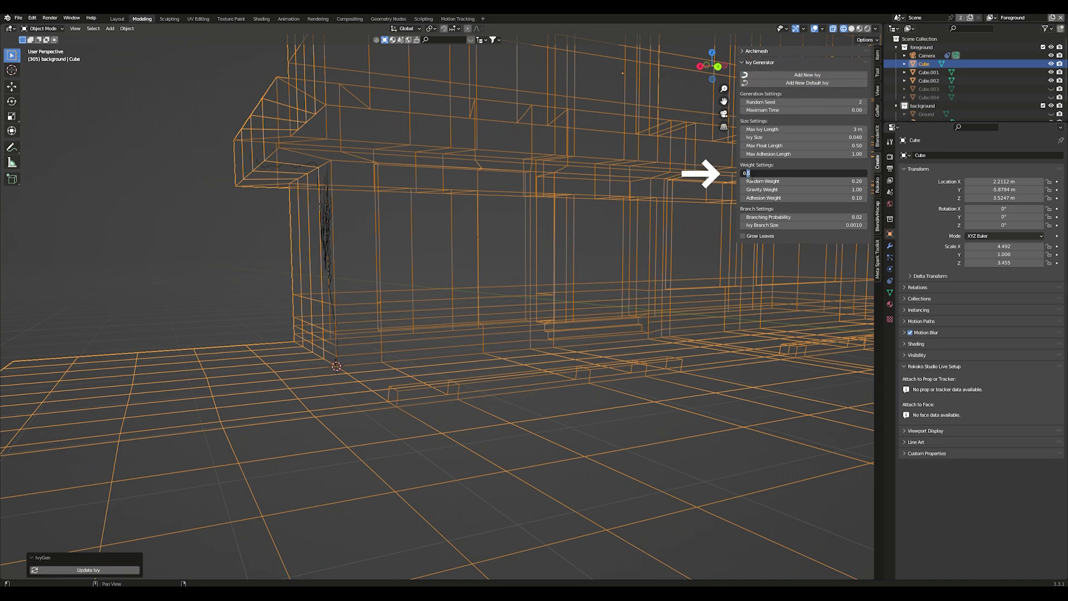
pyautogui.write('0.3')
pyautogui.press('Return')
pyautogui.click(116, 570)
# Regrow the ivy with Max Ivy Length 8 m and Branching Probability 0.01.
pyautogui.click(801, 129)
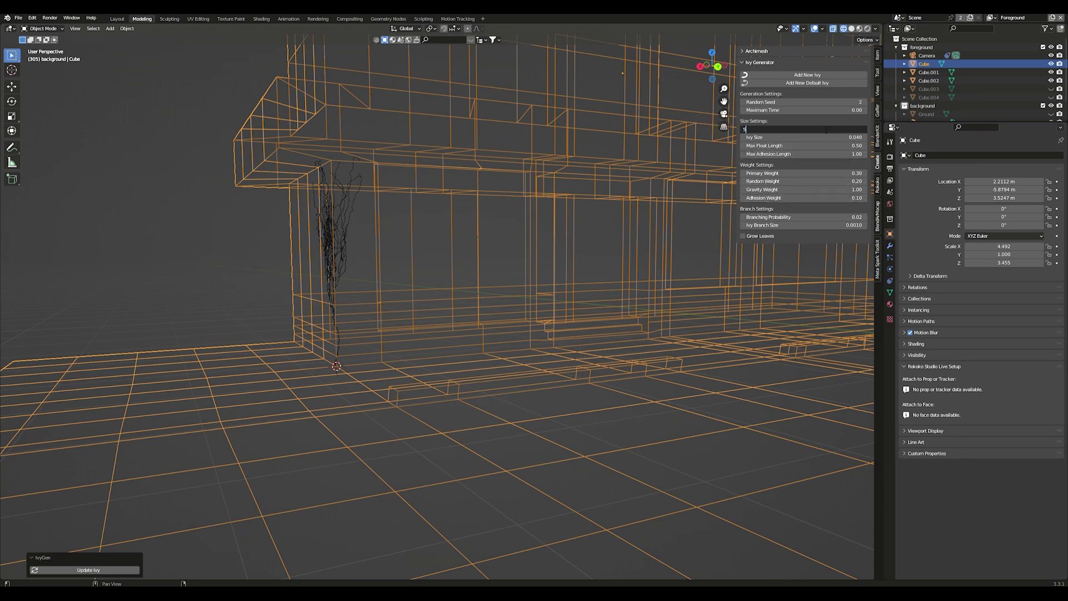
pyautogui.write('5')
pyautogui.press('Return')
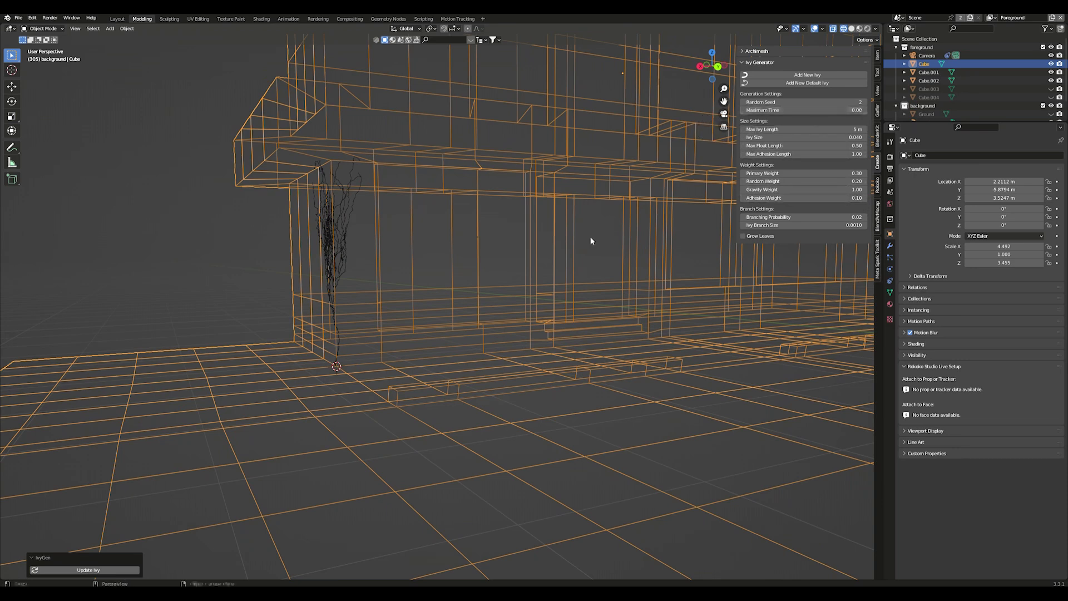
pyautogui.click(84, 571)
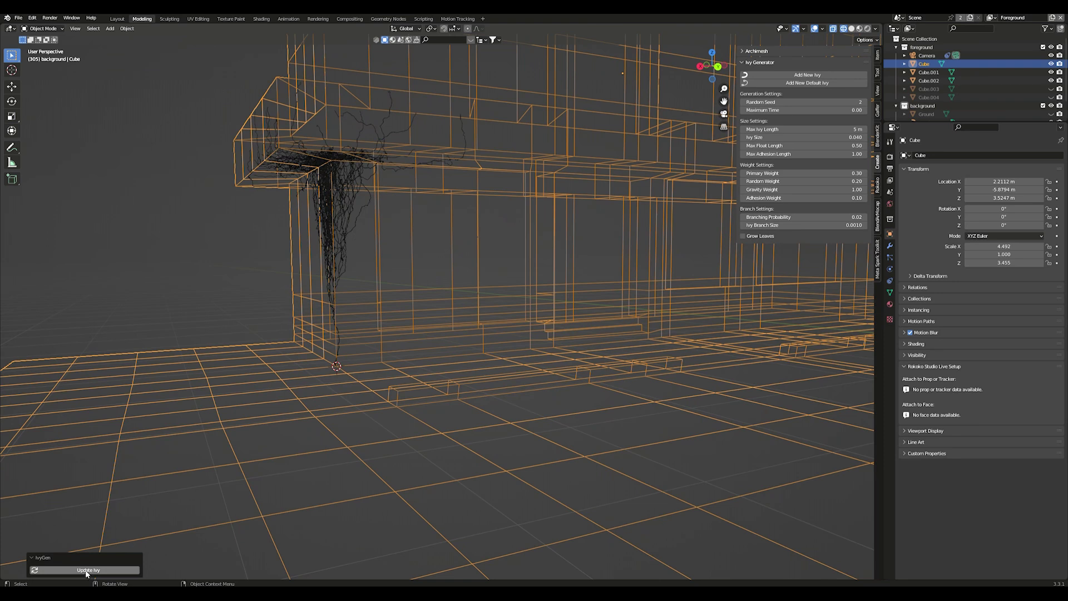
pyautogui.click(844, 131)
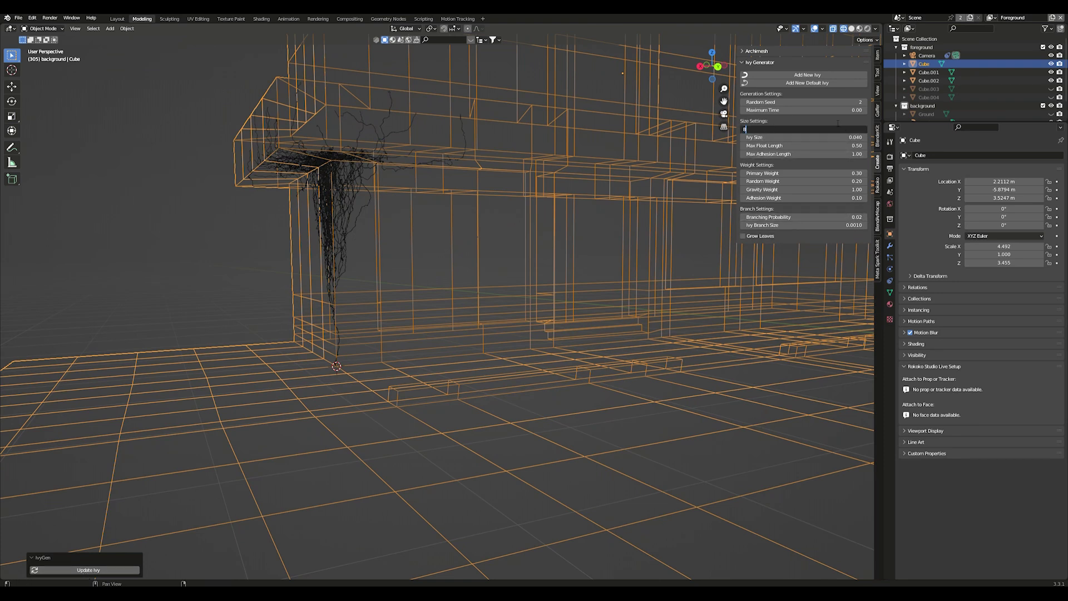
pyautogui.press('Return')
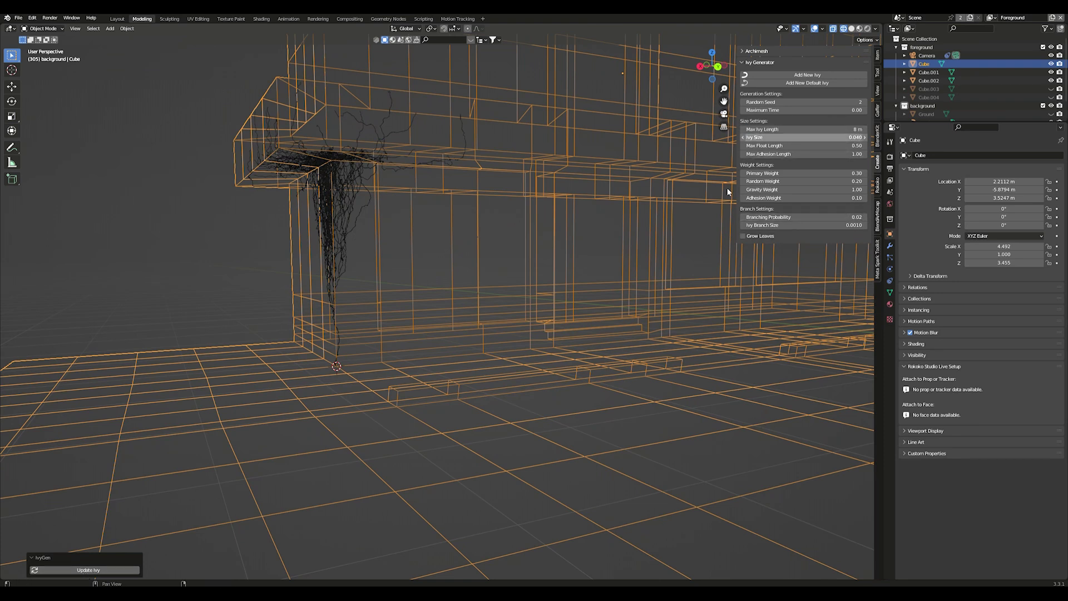
pyautogui.click(87, 571)
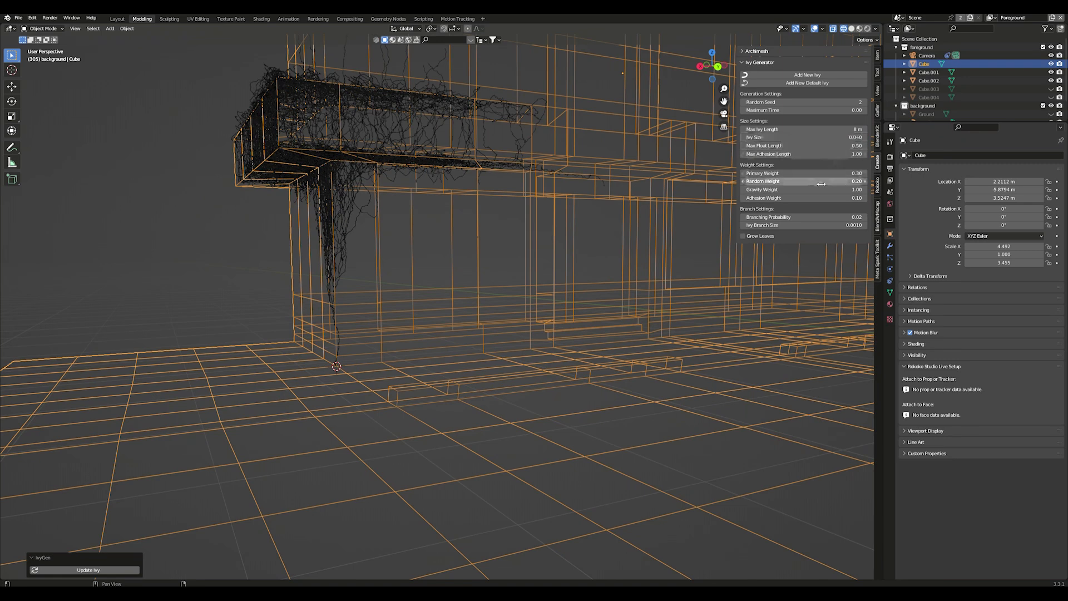
pyautogui.doubleClick(823, 217)
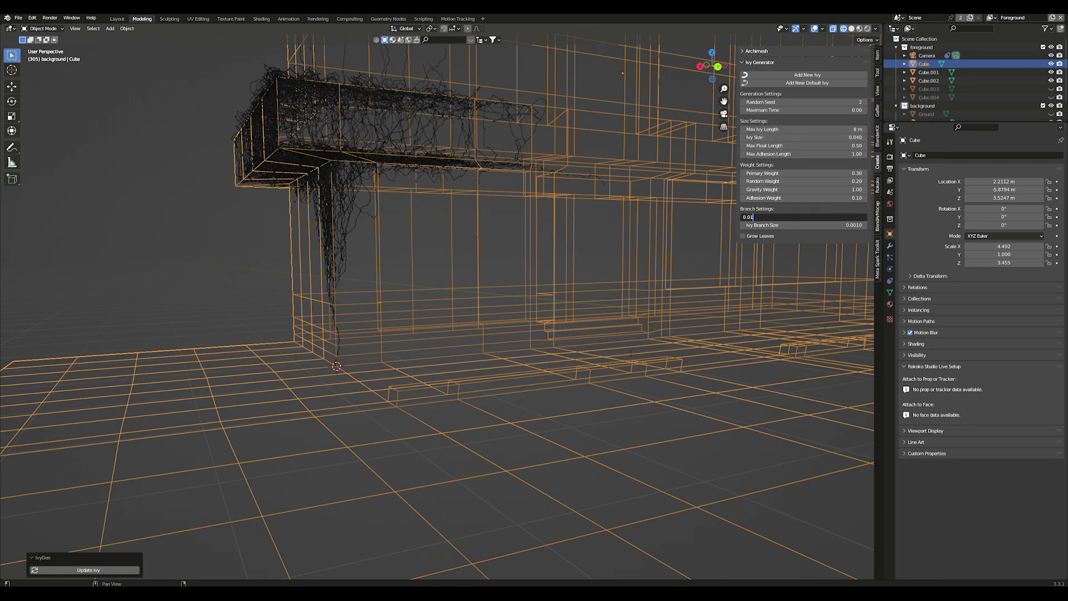
pyautogui.press('Return')
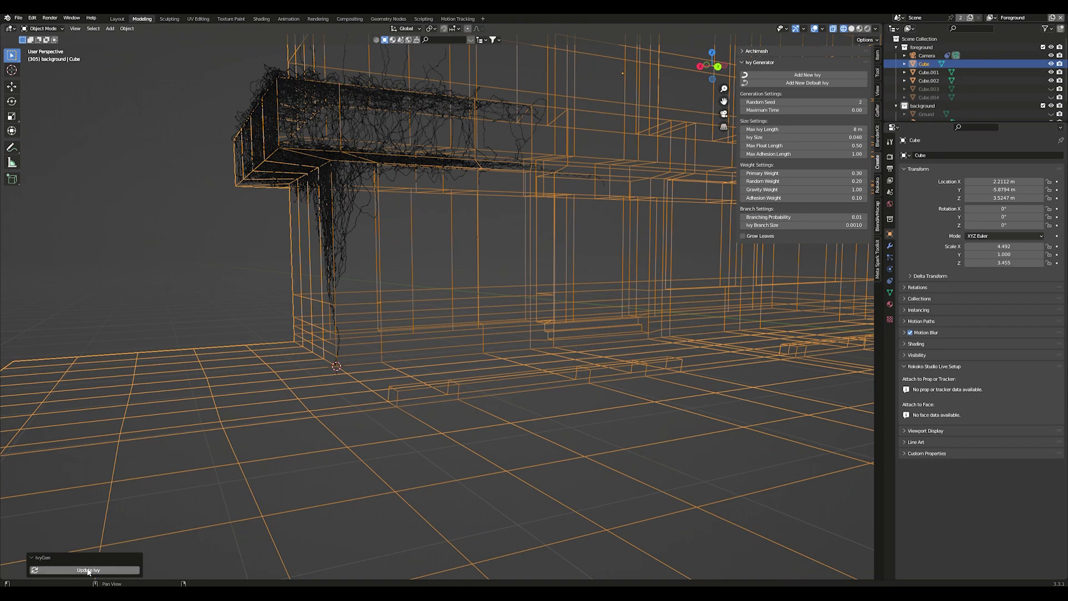
pyautogui.click(88, 570)
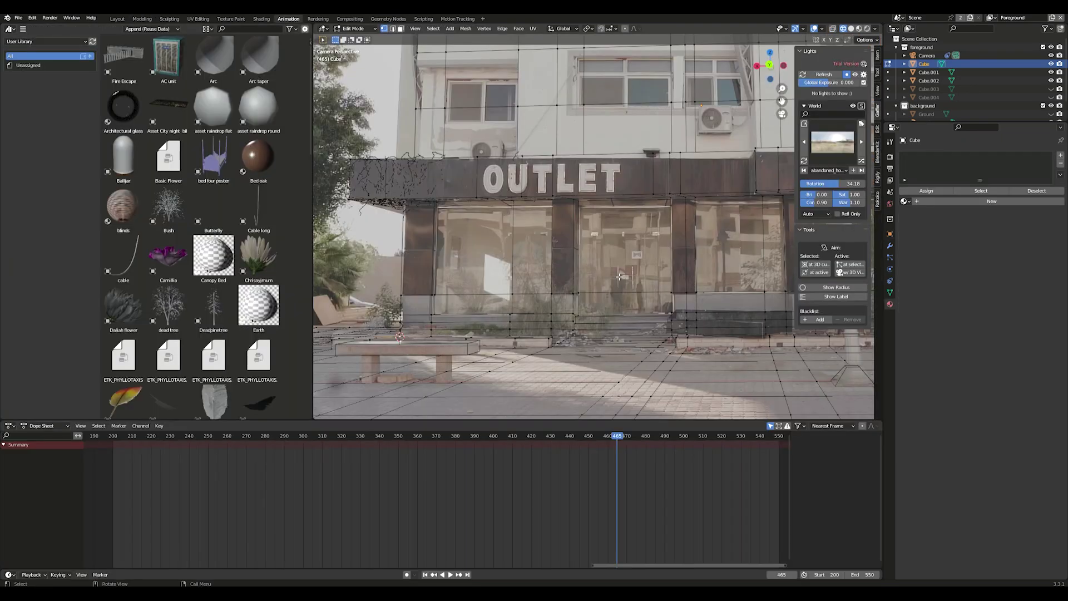
# Snap the 3D cursor to the world origin and return to Object Mode.
pyautogui.click(365, 28)
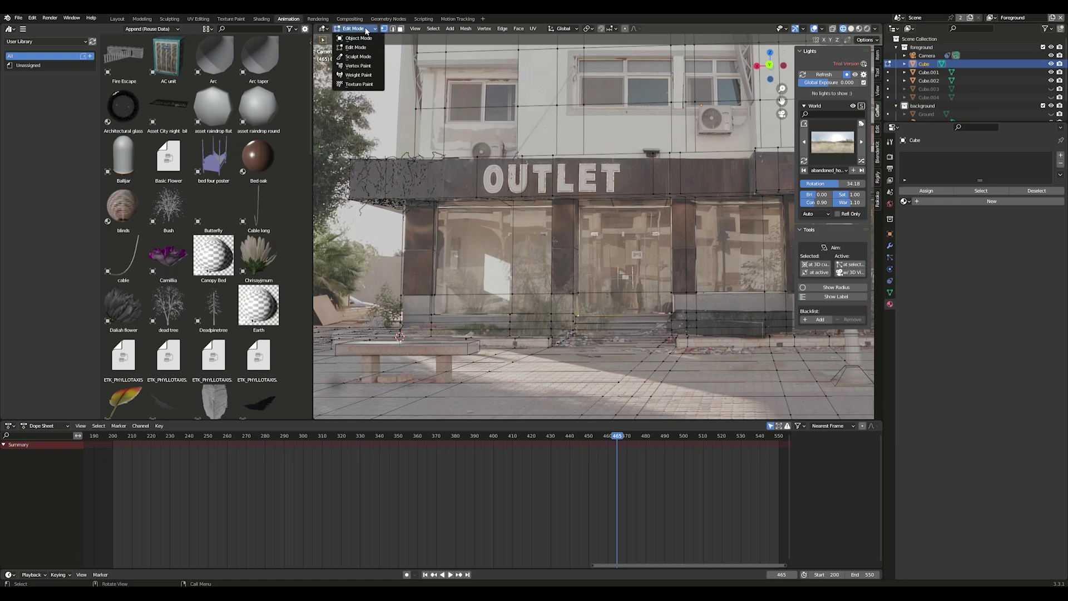
pyautogui.click(465, 28)
pyautogui.moveTo(490, 66)
pyautogui.click(560, 115)
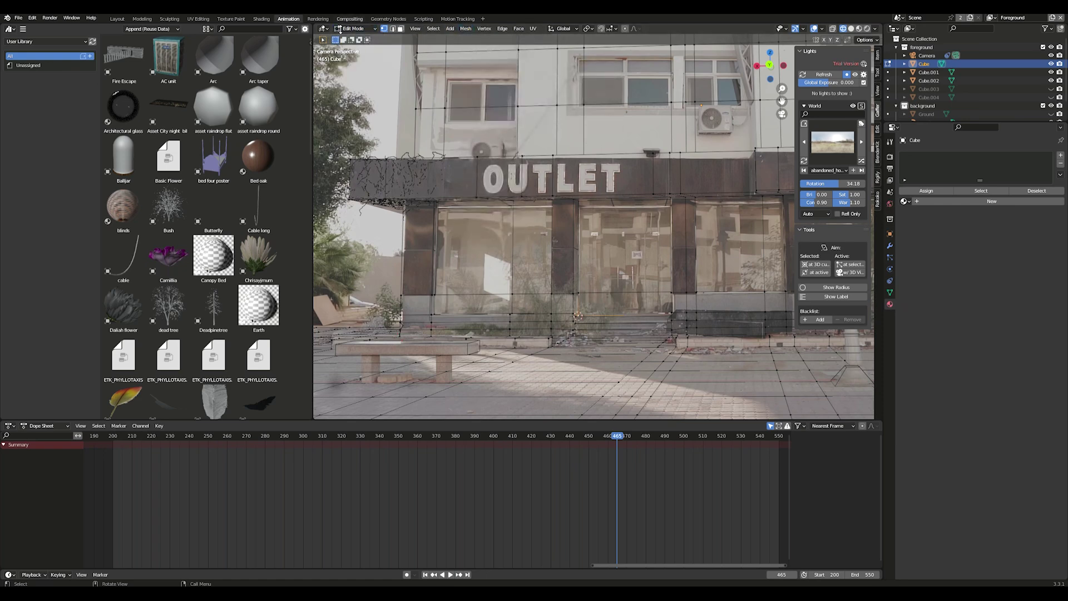
pyautogui.click(346, 29)
pyautogui.click(358, 38)
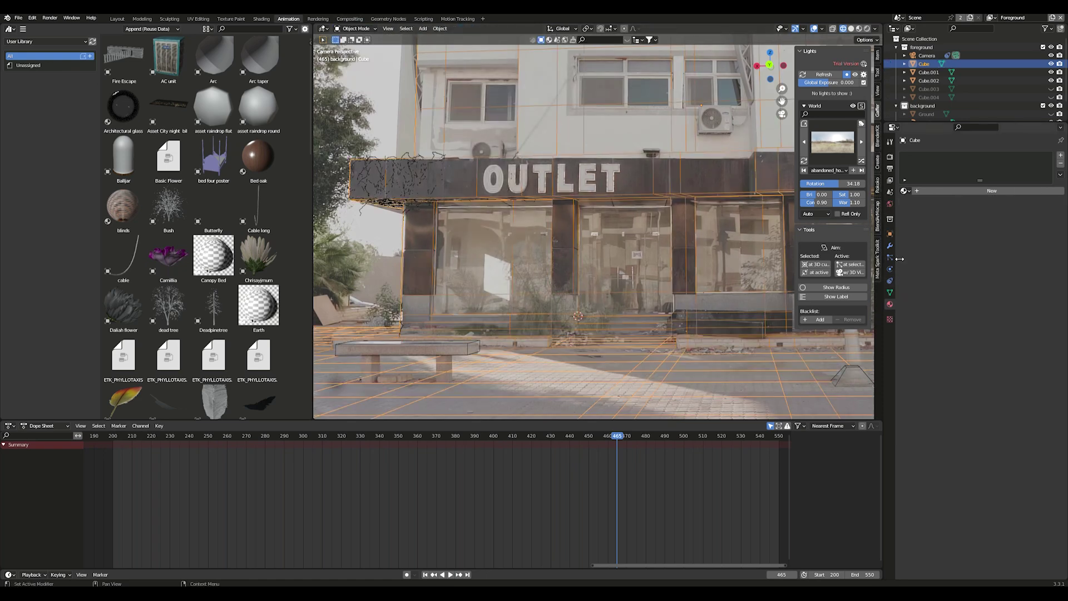
pyautogui.click(345, 29)
pyautogui.click(357, 48)
pyautogui.click(465, 29)
pyautogui.moveTo(489, 66)
pyautogui.click(560, 115)
pyautogui.click(346, 28)
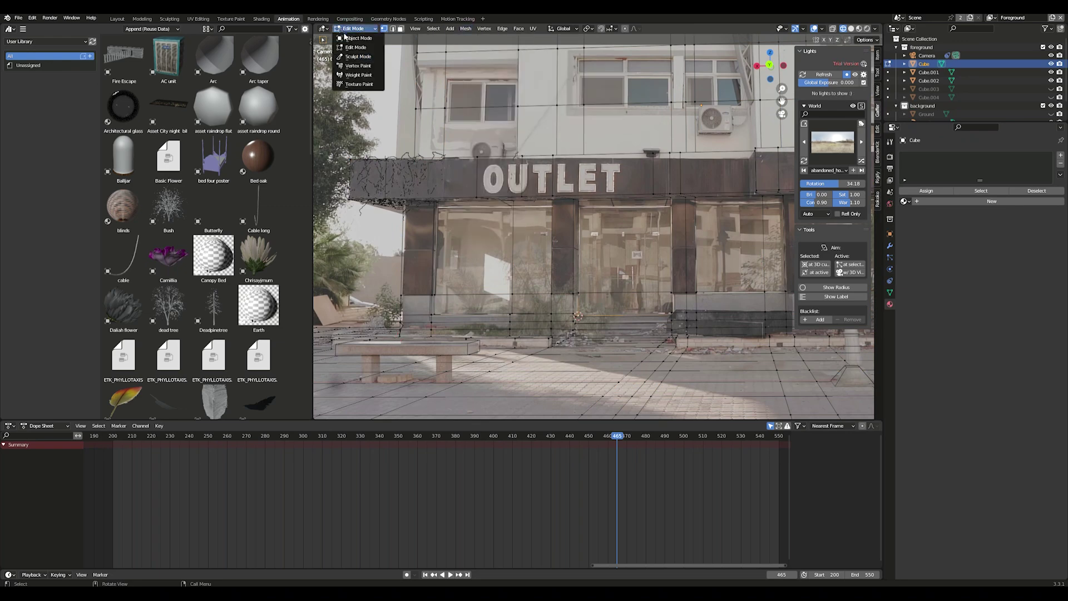
pyautogui.click(357, 39)
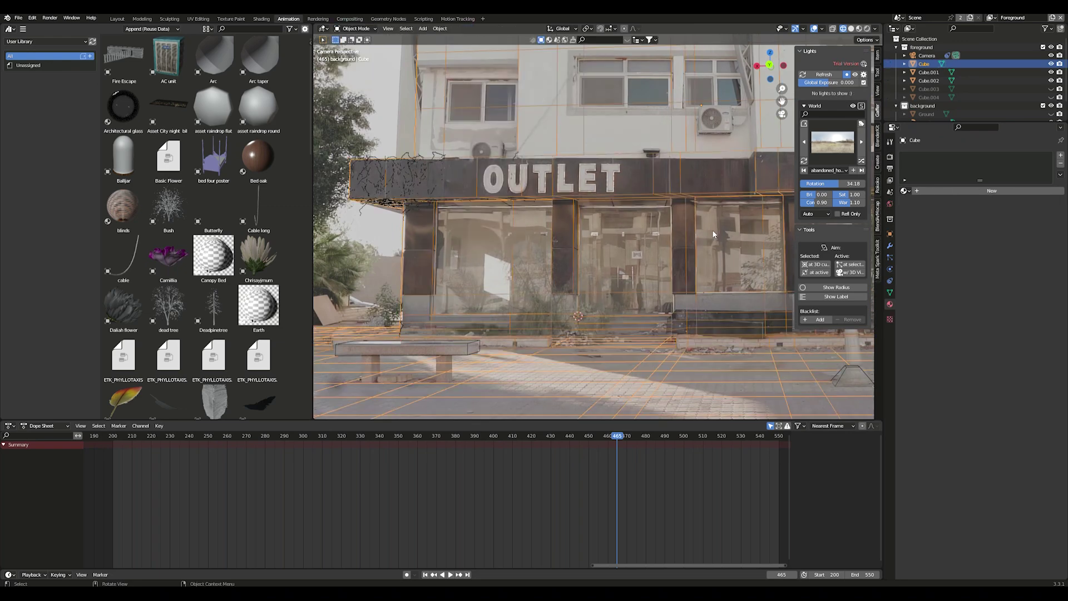
# Grow new ivy across the facade with Max Float Length 0.8.
pyautogui.click(877, 161)
pyautogui.click(833, 77)
pyautogui.moveTo(584, 217); pyautogui.dragTo(631, 217, button='middle')
pyautogui.press('KP_0')
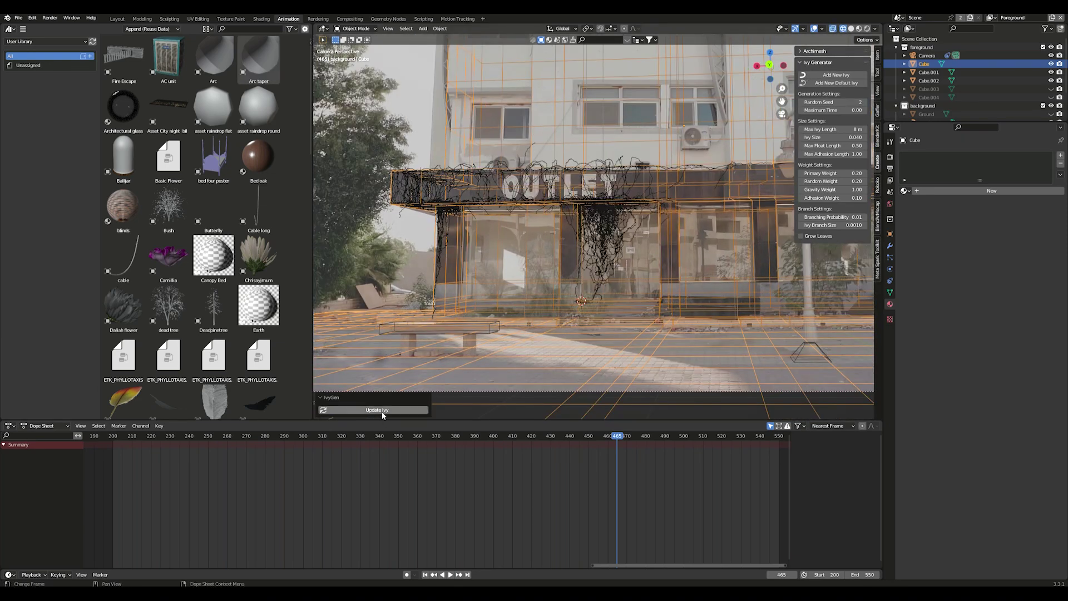
pyautogui.doubleClick(831, 145)
pyautogui.write('0.8')
pyautogui.press('Return')
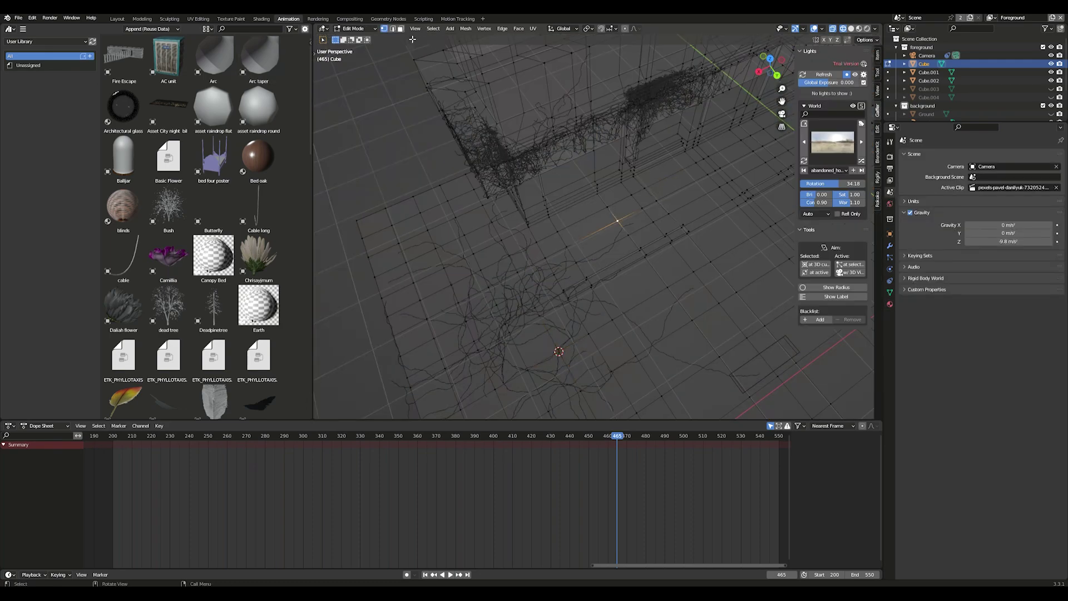
# Select the ivy curves and join them into one IVY_Curve.004 object.
pyautogui.click(465, 29)
pyautogui.moveTo(517, 68)
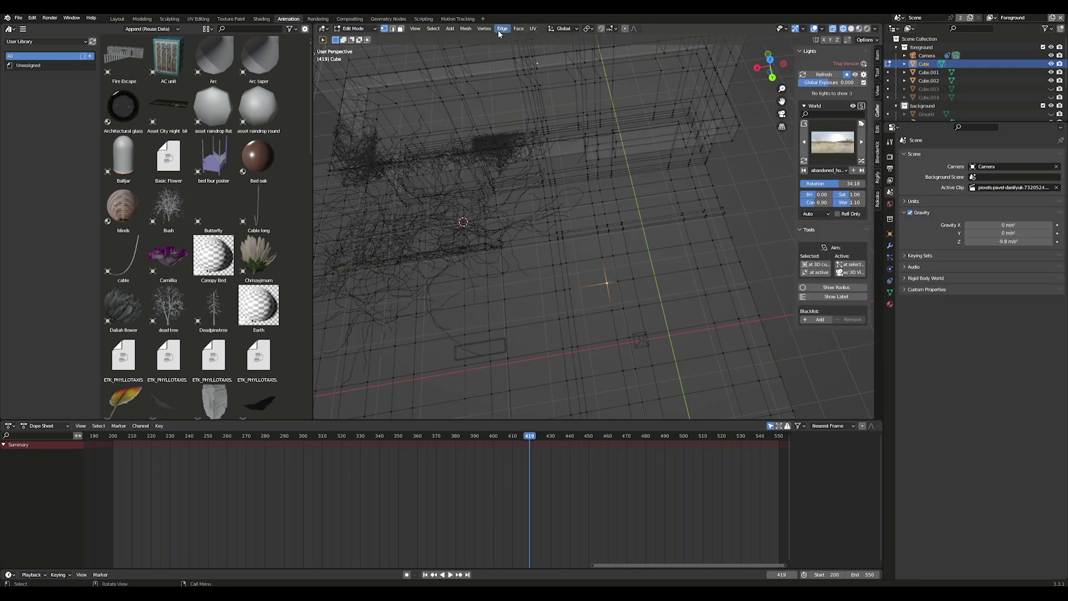
pyautogui.click(466, 28)
pyautogui.click(560, 104)
pyautogui.press('a')
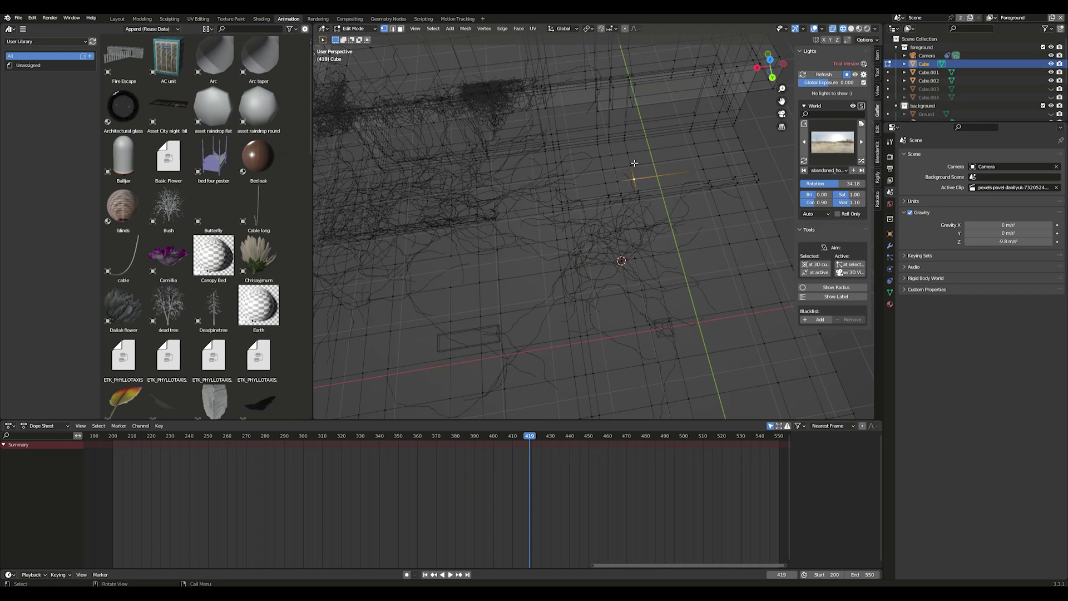
pyautogui.press('Tab')
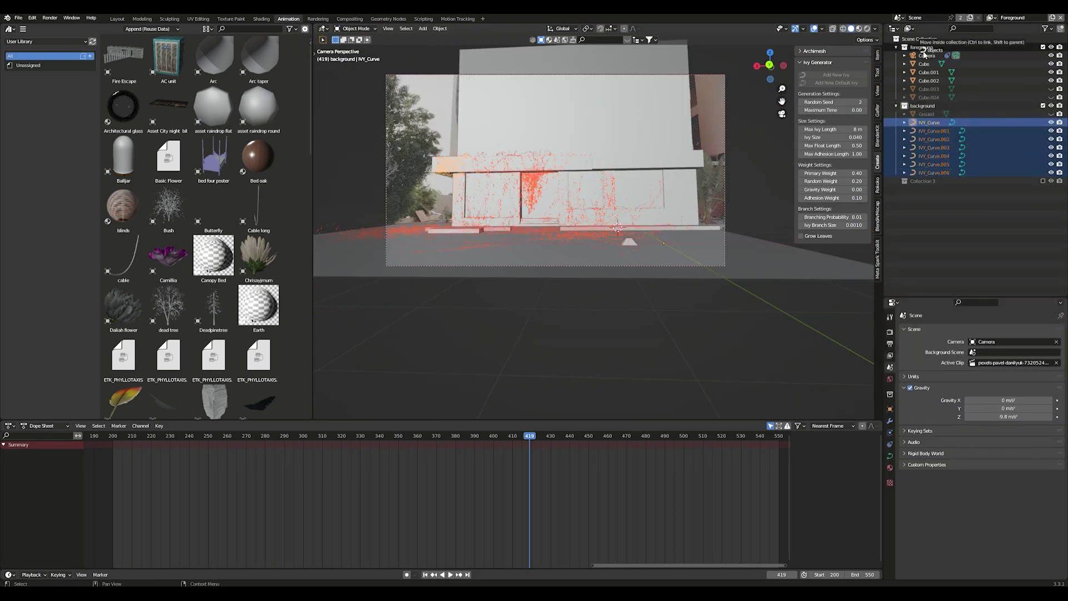
pyautogui.rightClick(501, 199)
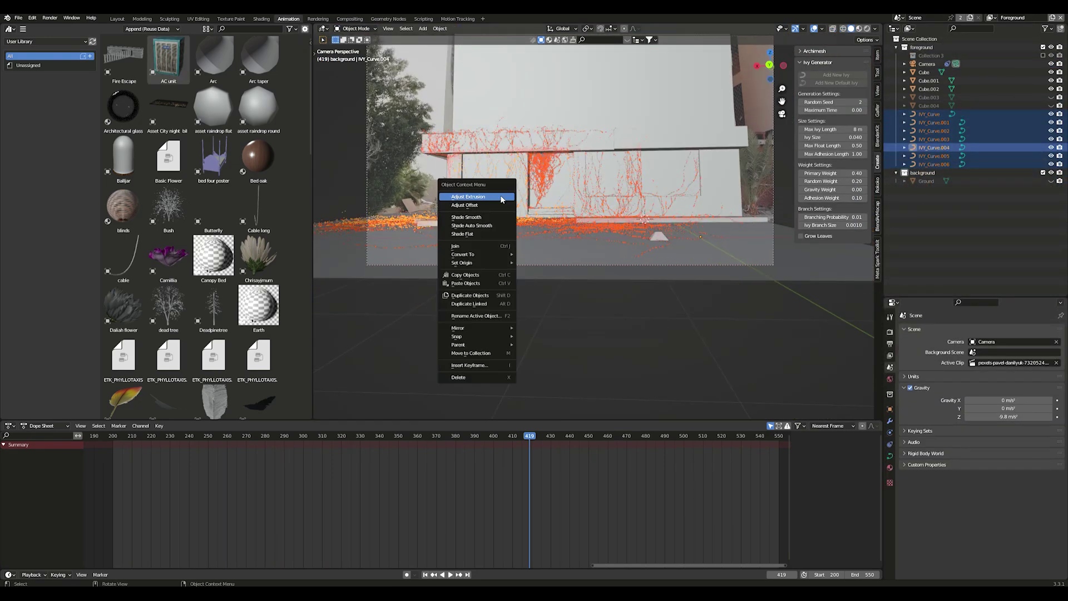
pyautogui.click(474, 251)
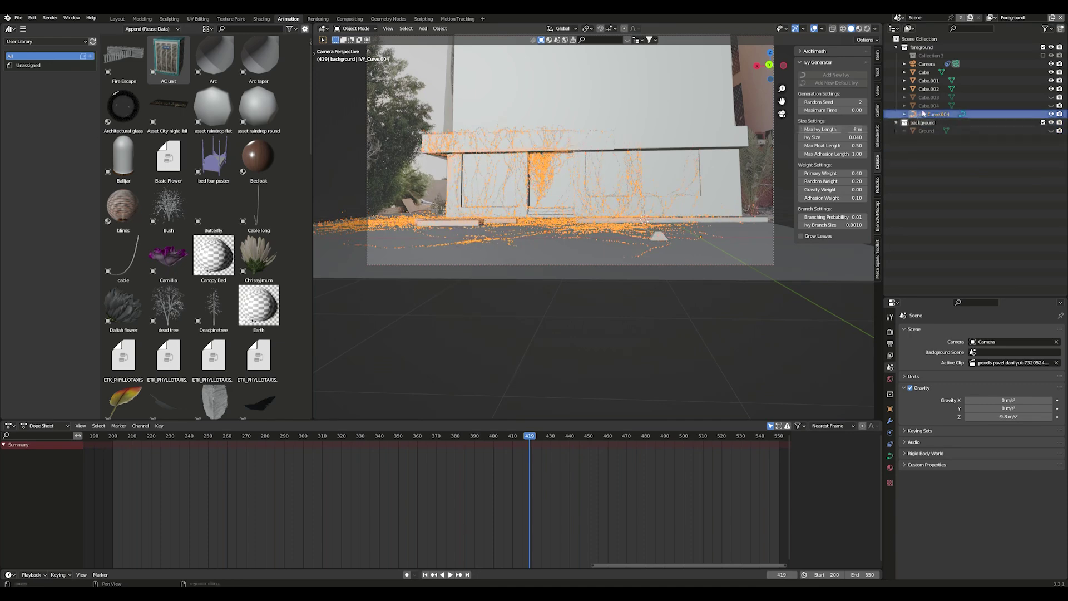
pyautogui.scroll(5, 611, 222)
pyautogui.click(889, 456)
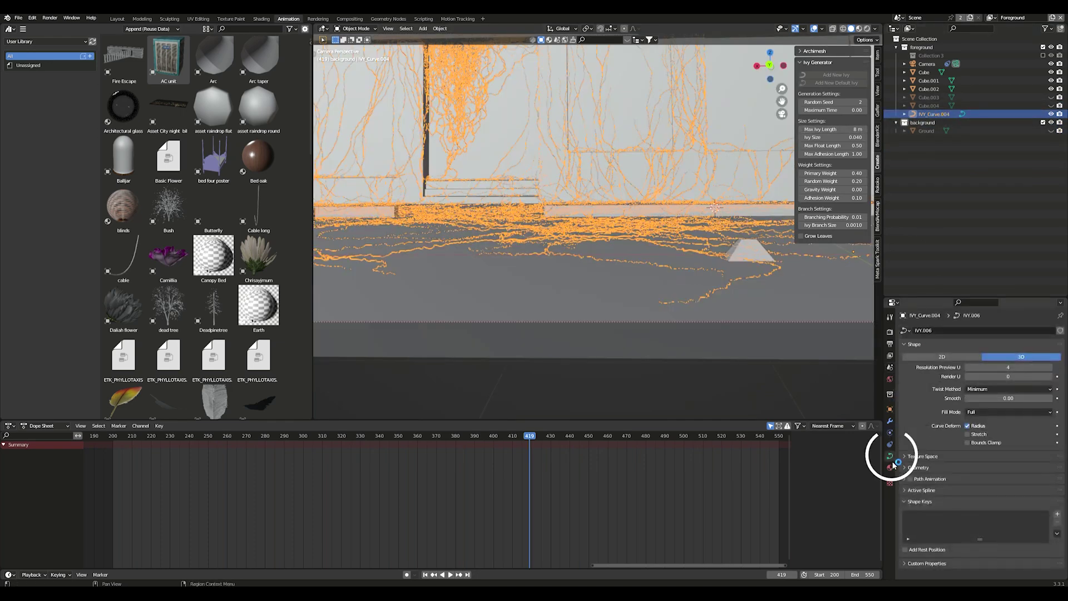
# Set Resolution Preview U to 1 and lower the Bevel Depth to thin the strands.
pyautogui.click(967, 367)
pyautogui.click(999, 467)
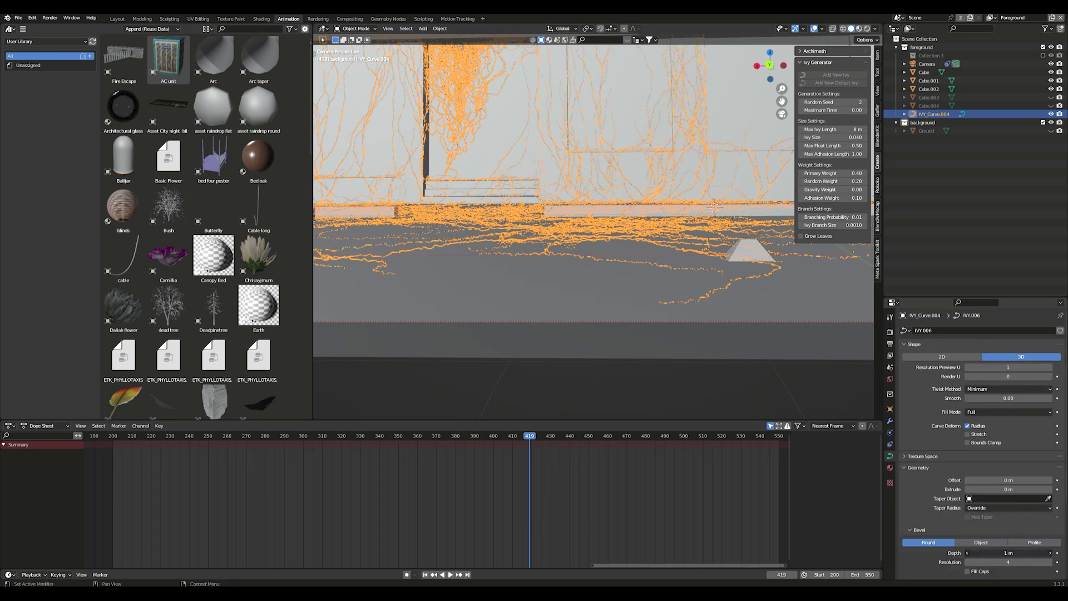
pyautogui.moveTo(1019, 554)
pyautogui.mouseDown()
pyautogui.moveTo(973, 554)
pyautogui.moveTo(1024, 562)
pyautogui.mouseUp()
# Convert the ivy to a mesh keeping the original, hide IVY_Curve.004, and edit IVY_Curve.001.
pyautogui.rightClick(525, 256)
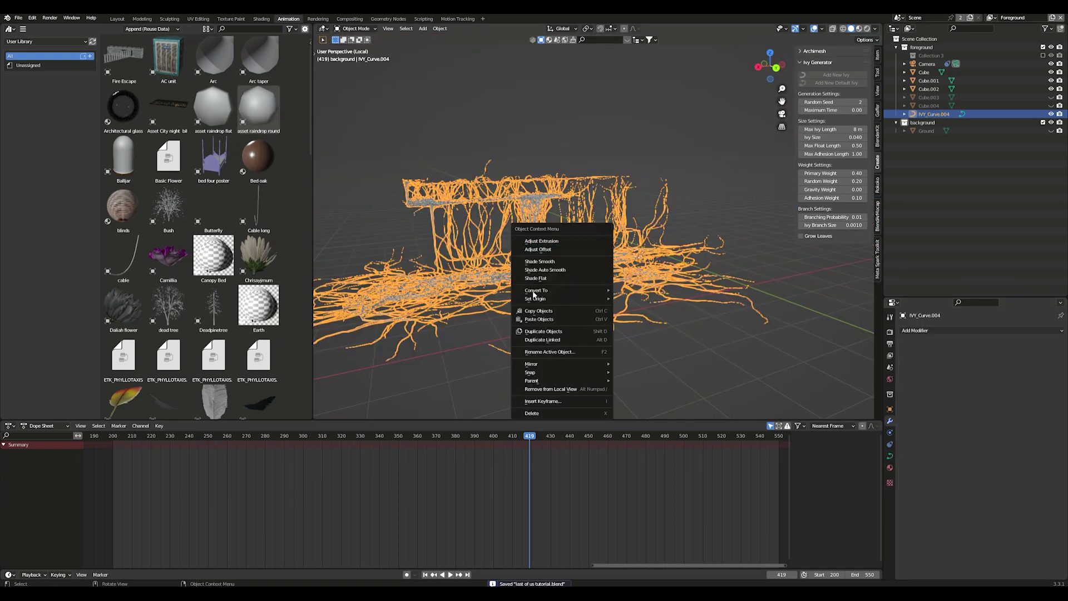
pyautogui.moveTo(553, 293)
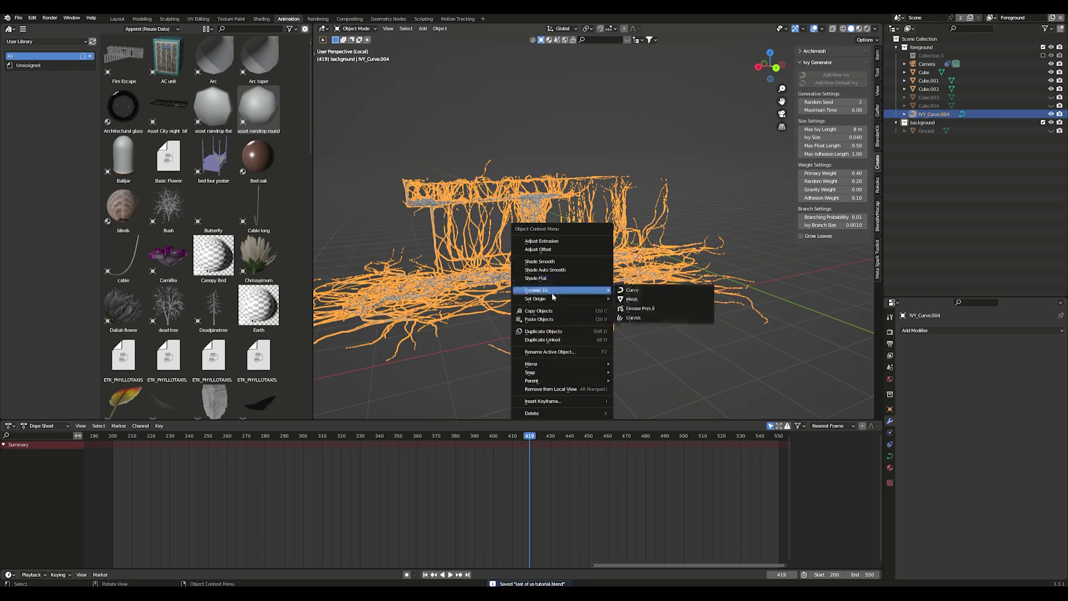
pyautogui.click(634, 299)
pyautogui.click(364, 402)
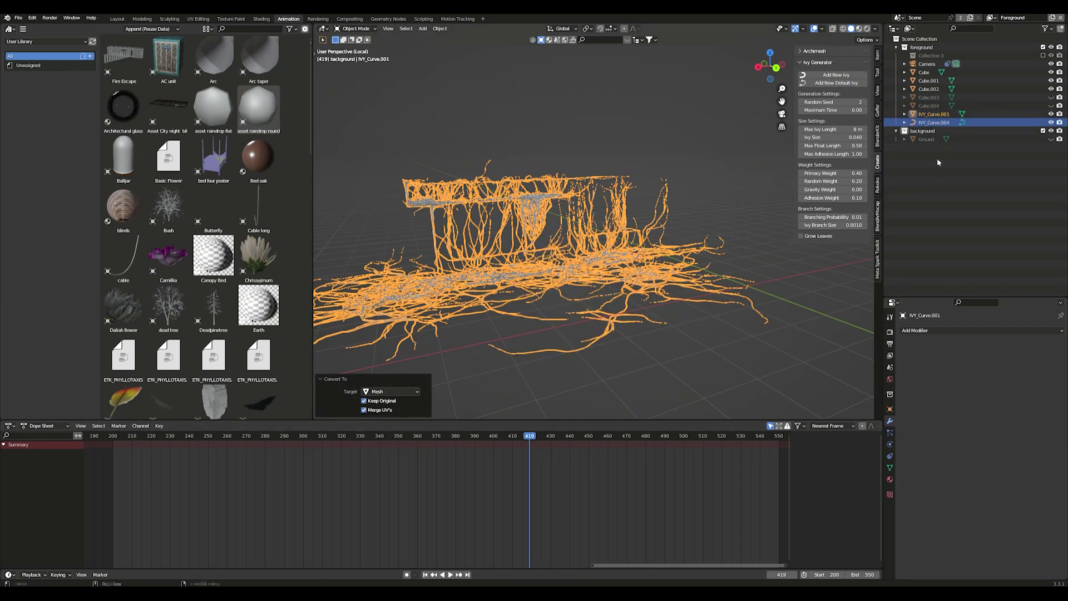
pyautogui.click(1058, 123)
pyautogui.click(551, 255)
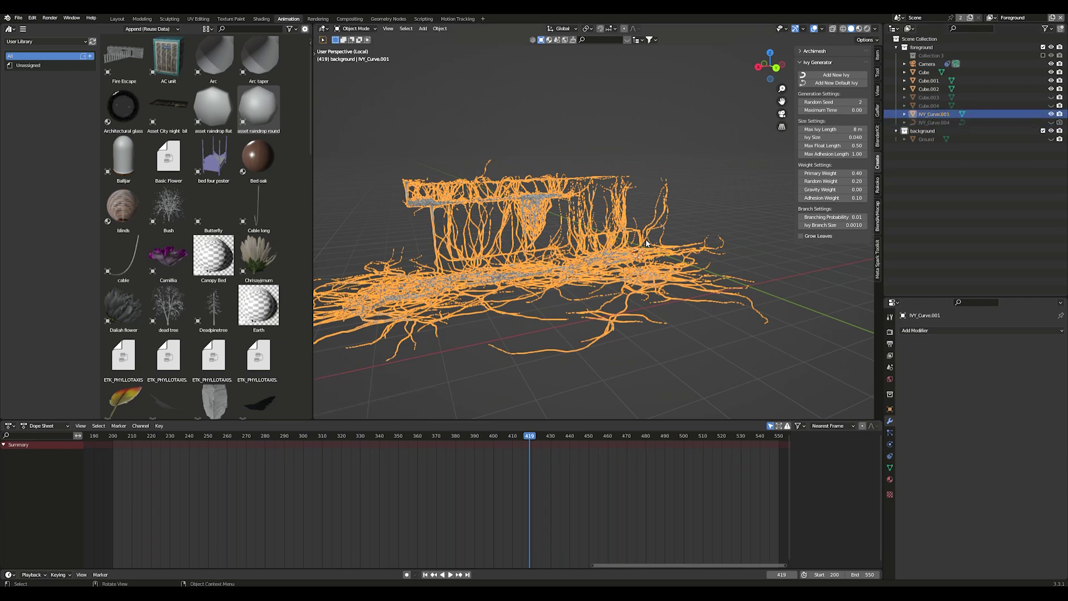
pyautogui.scroll(4, 631, 254)
pyautogui.press('Tab')
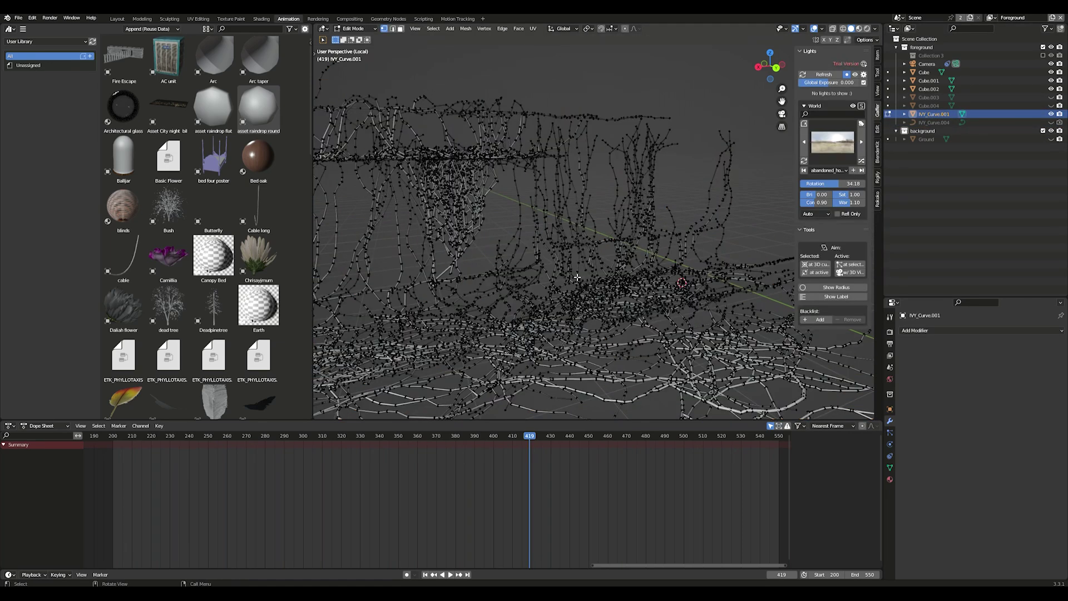
# Un-Subdivide all of the ivy mesh's edges in Edit Mode.
pyautogui.press('a')
pyautogui.moveTo(500, 243); pyautogui.dragTo(484, 30, button='middle')
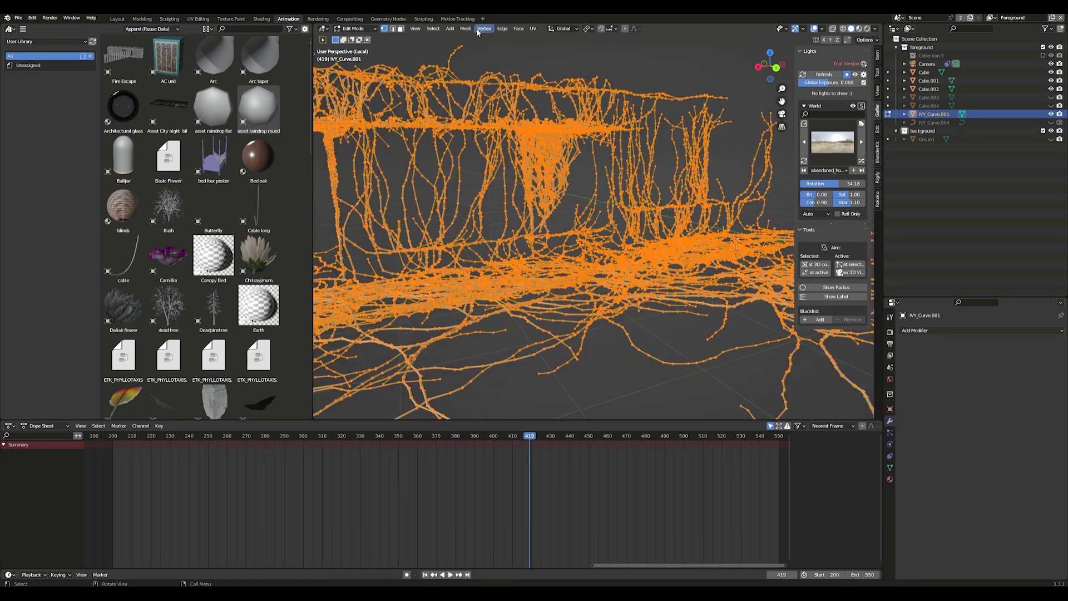
pyautogui.click(502, 28)
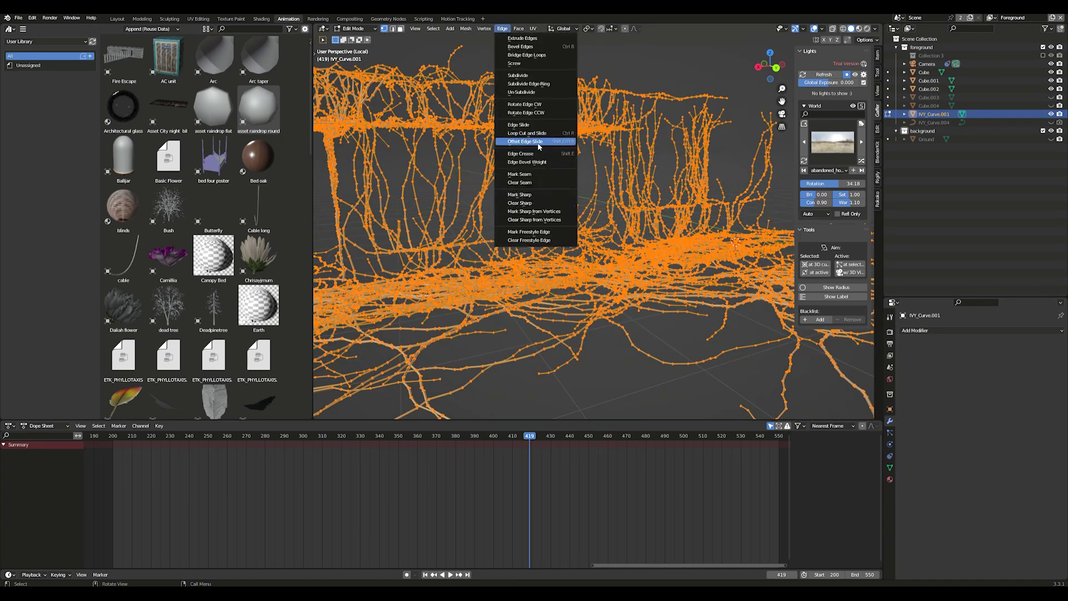
pyautogui.click(521, 92)
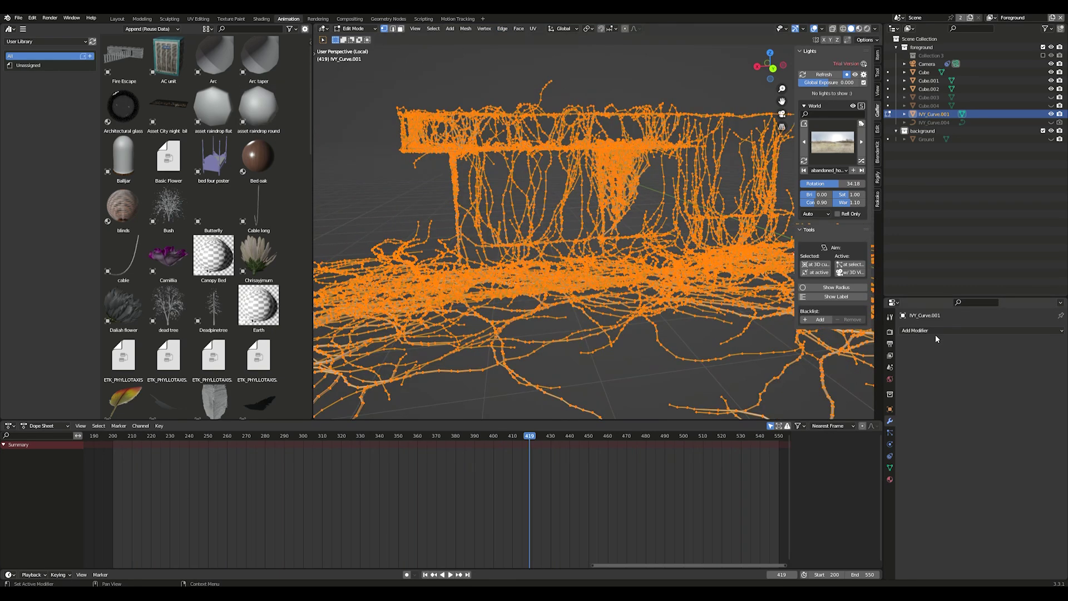
# Add a Decimate modifier to the ivy and apply it permanently.
pyautogui.click(935, 330)
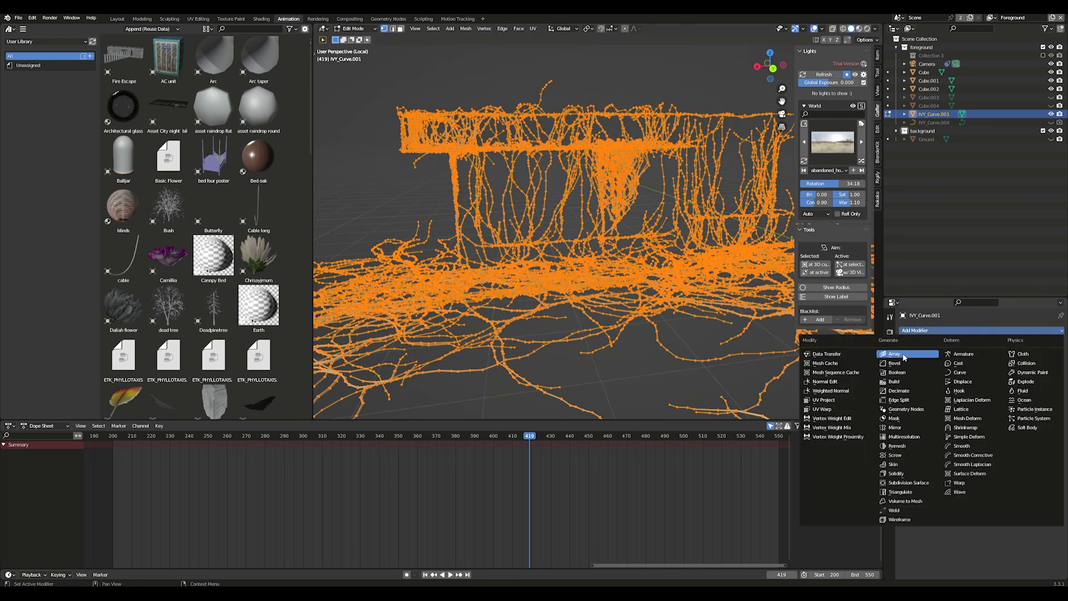
pyautogui.click(904, 391)
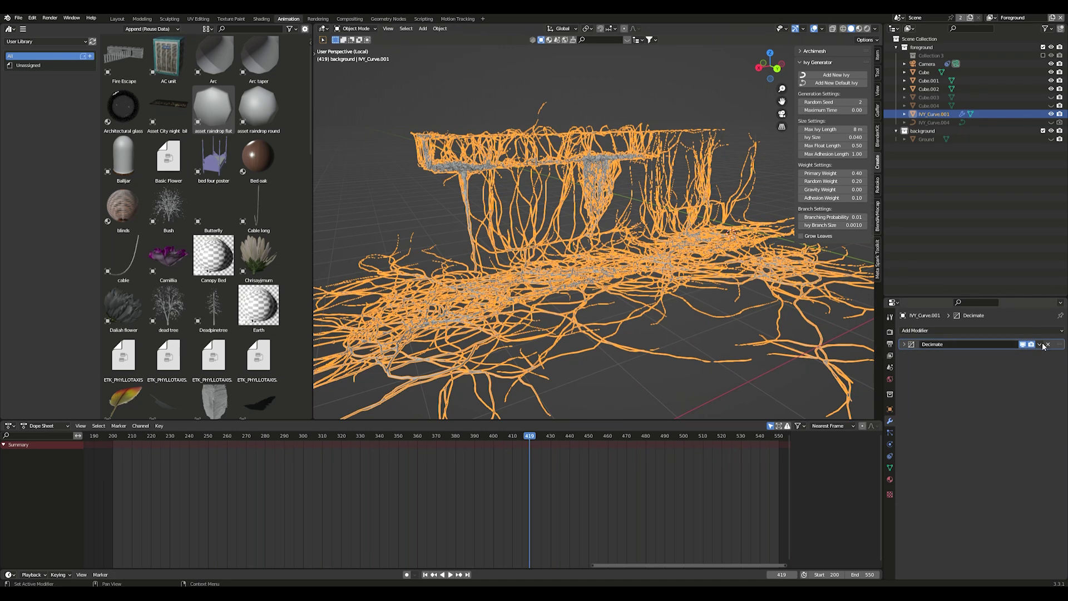
pyautogui.click(1039, 344)
pyautogui.click(1036, 354)
# Try a Remesh modifier at 0.005 m voxel size, then remove it.
pyautogui.click(947, 332)
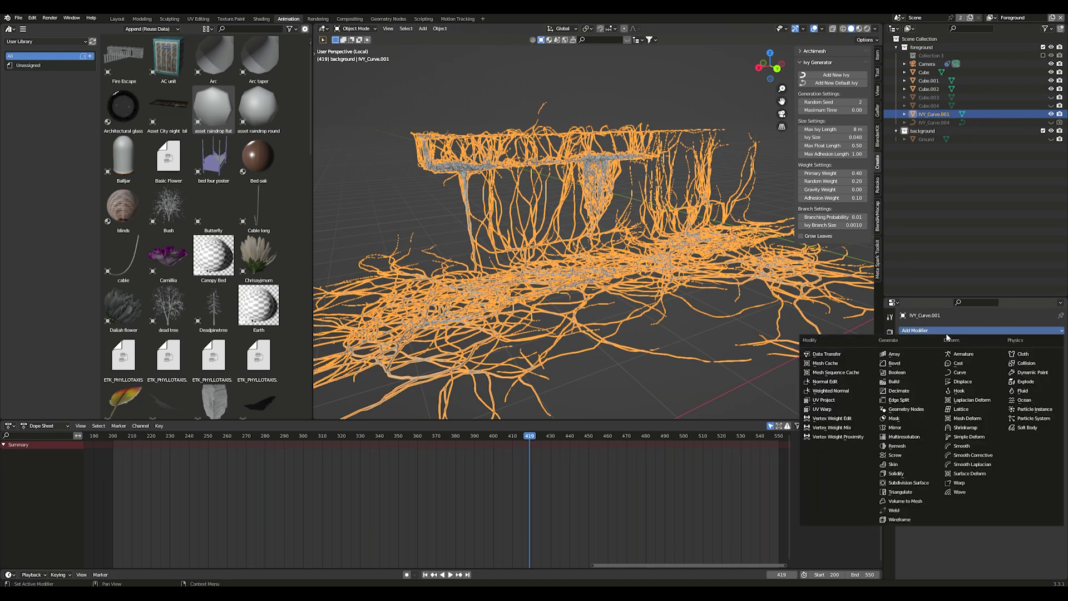
pyautogui.click(908, 446)
pyautogui.doubleClick(980, 367)
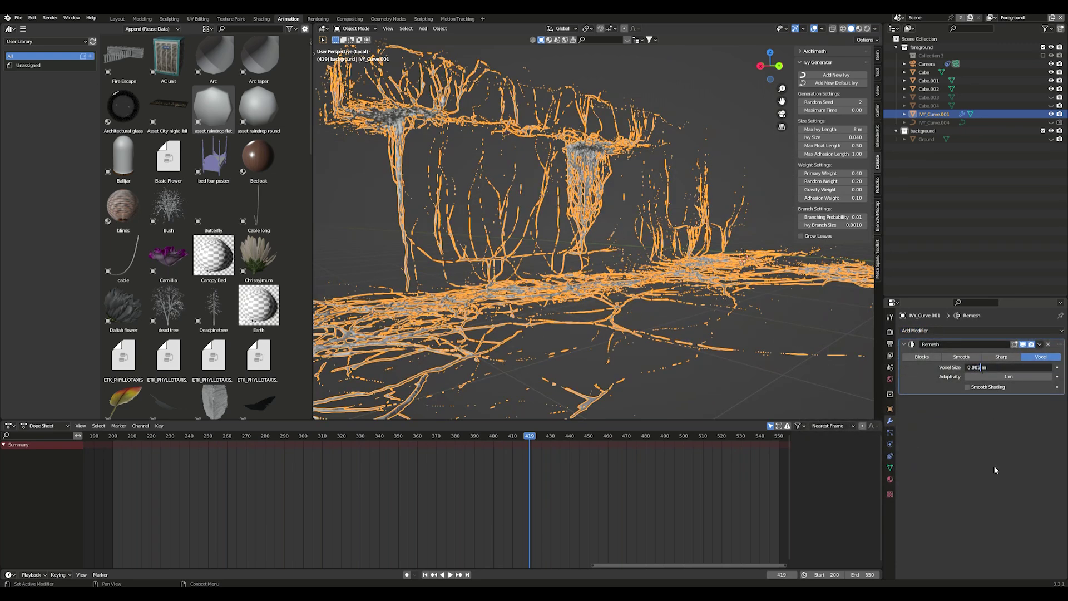
pyautogui.press('Return')
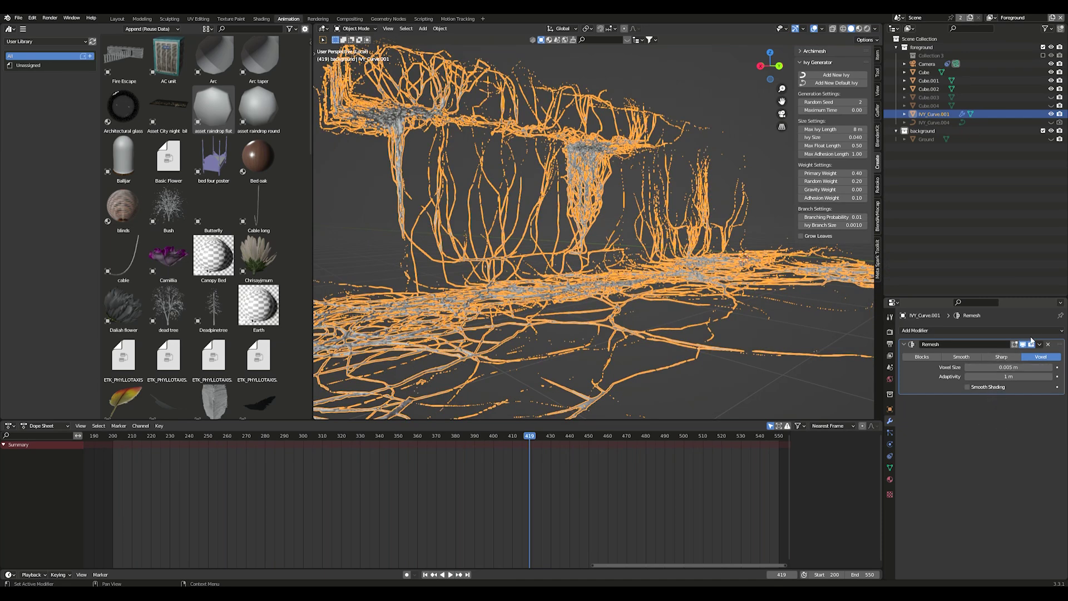
pyautogui.click(1048, 345)
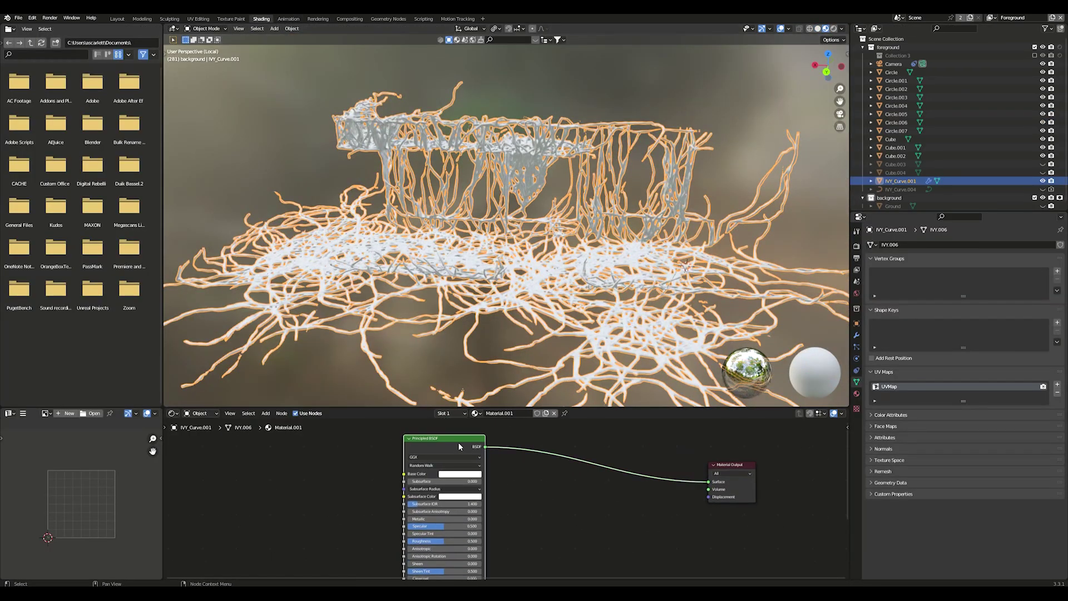
# Add Texture Coordinate and Musgrave nodes, feeding Generated into Musgrave and Height into Base Color.
pyautogui.hotkey('shift', 'a')
pyautogui.moveTo(435, 456)
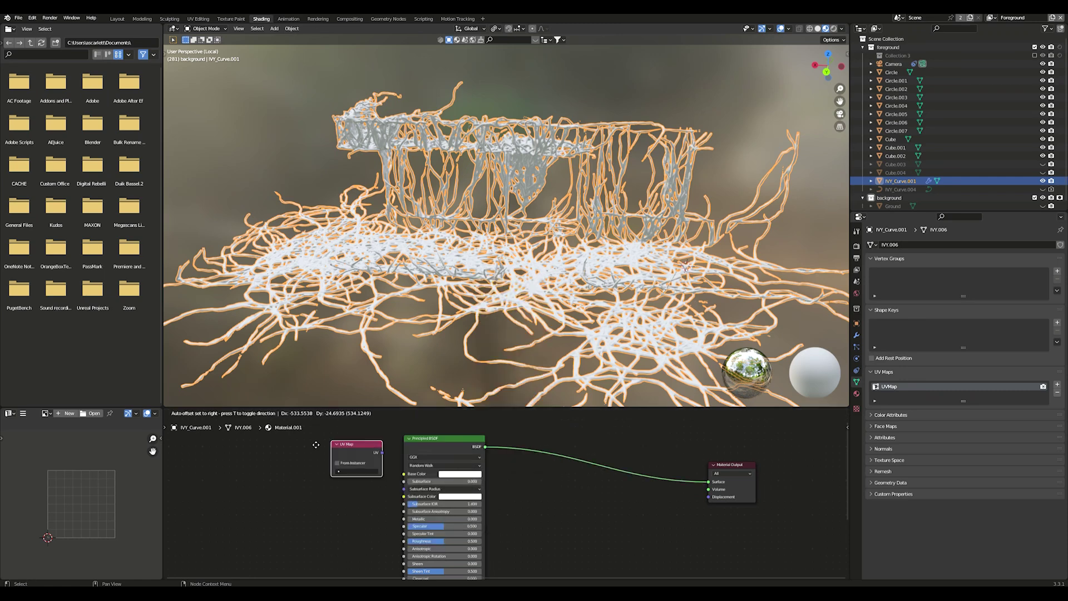
pyautogui.hotkey('shift', 'a')
pyautogui.moveTo(235, 444)
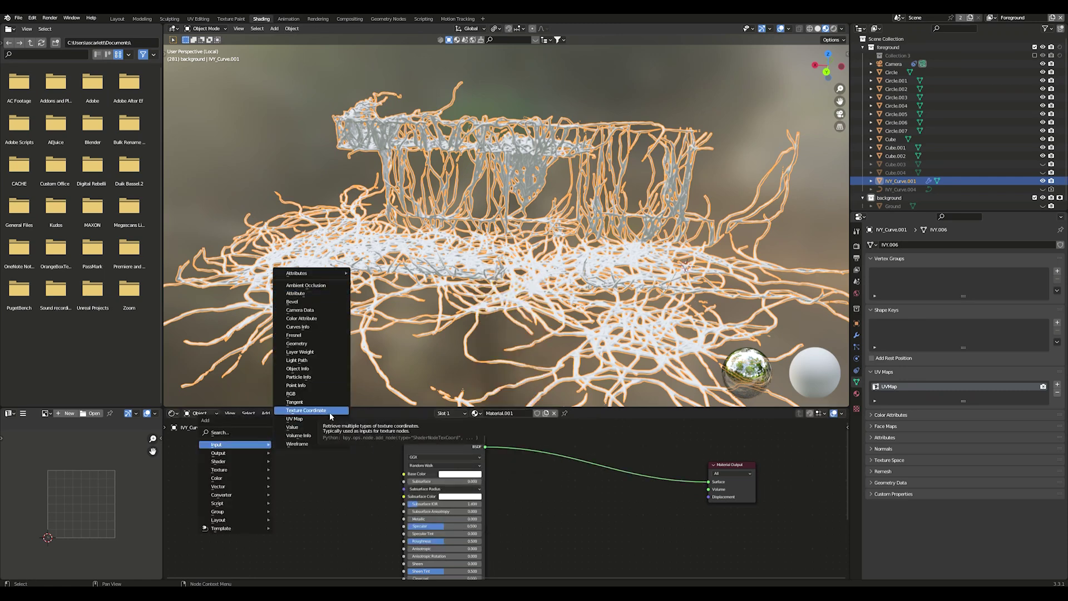
pyautogui.click(315, 411)
pyautogui.hotkey('shift', 'a')
pyautogui.moveTo(303, 486)
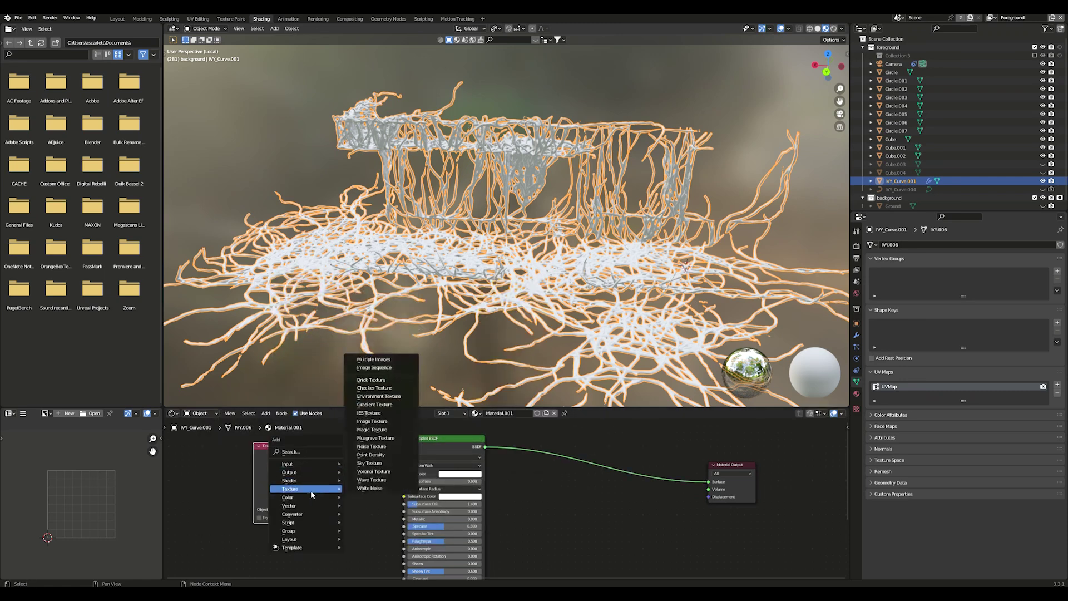
pyautogui.click(382, 437)
pyautogui.click(345, 489)
pyautogui.moveTo(300, 454); pyautogui.dragTo(320, 491)
pyautogui.moveTo(376, 468); pyautogui.dragTo(403, 473)
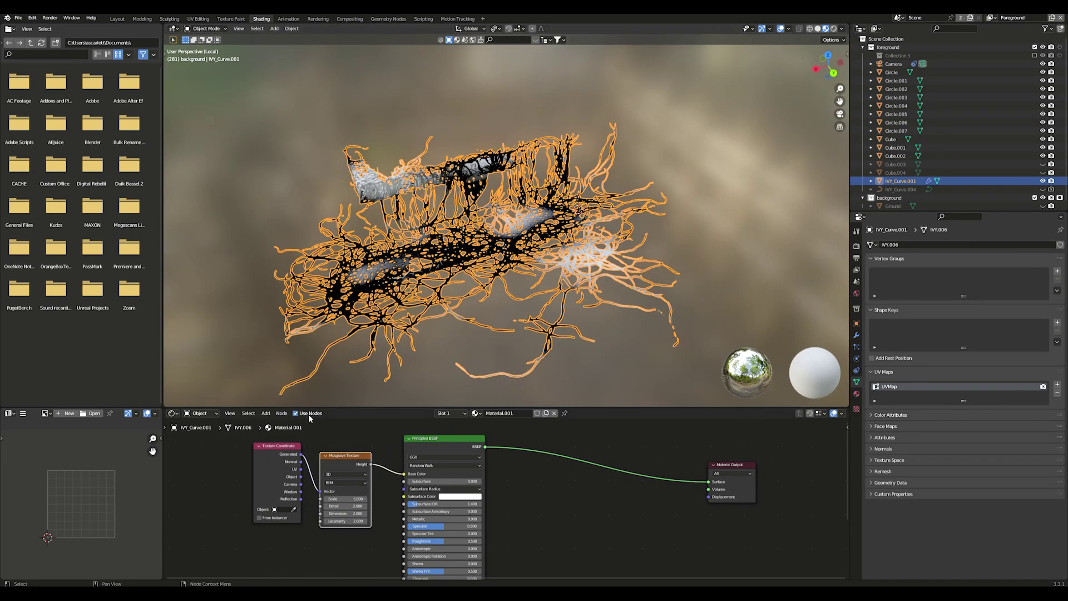
pyautogui.moveTo(278, 446); pyautogui.dragTo(208, 441)
pyautogui.moveTo(345, 455); pyautogui.dragTo(289, 444)
# Duplicate the Musgrave node and insert a ColorRamp between Musgrave and the shader.
pyautogui.hotkey('shift', 'a')
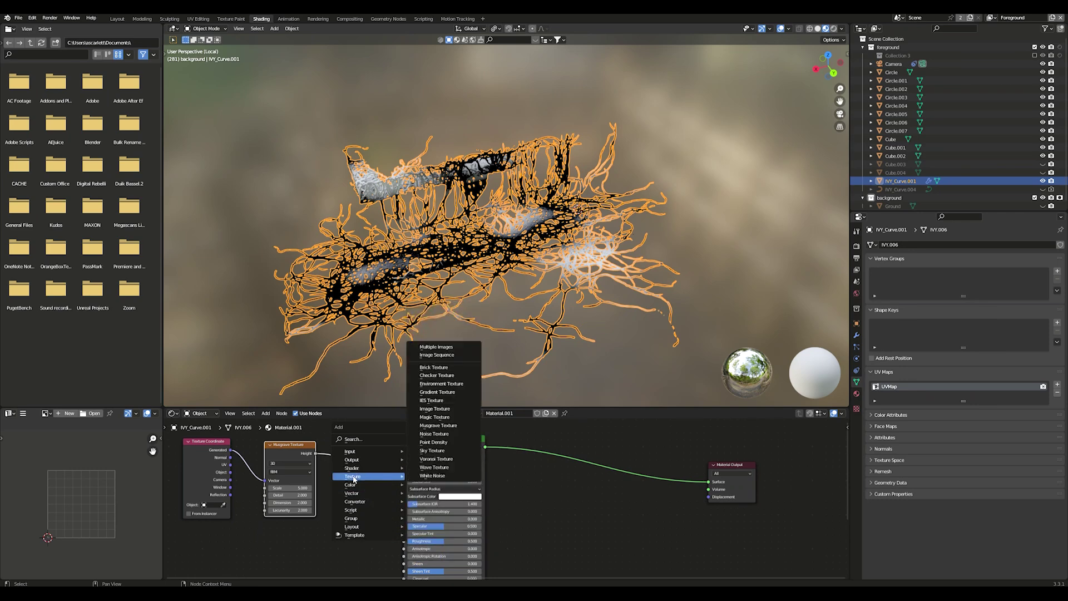
pyautogui.scroll(-2, 277, 462)
pyautogui.moveTo(277, 461); pyautogui.dragTo(249, 436)
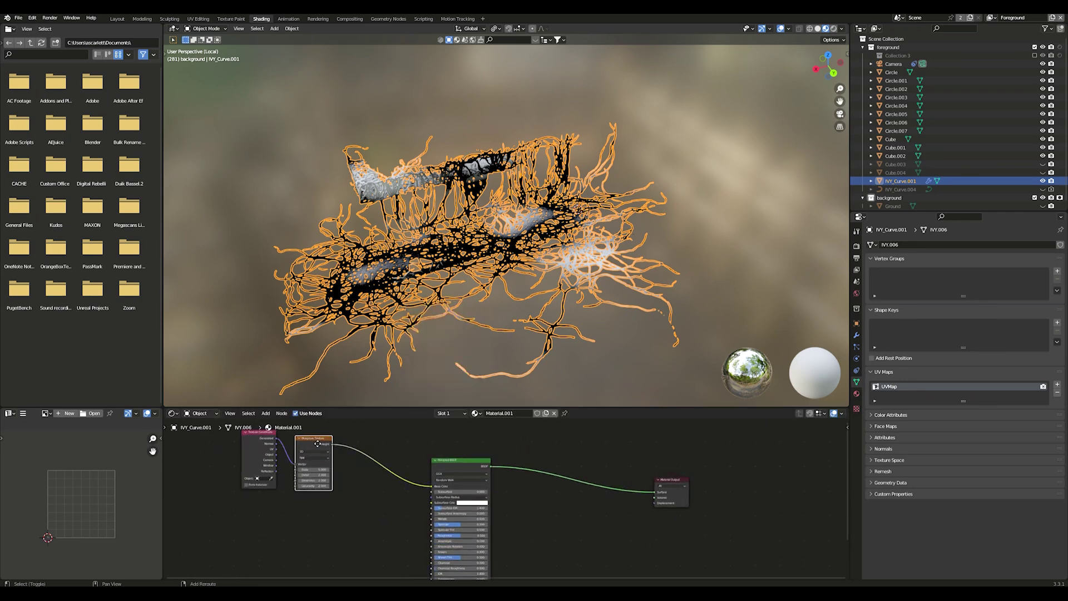
pyautogui.hotkey('ctrl', 'shift', 'd')
pyautogui.click(366, 500)
pyautogui.hotkey('shift', 'a')
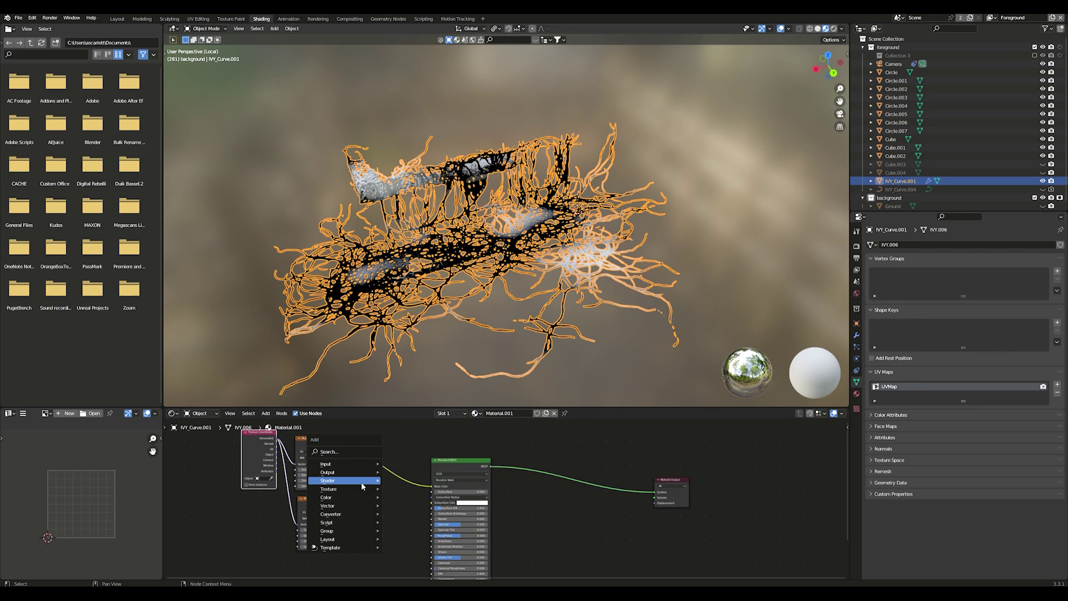
pyautogui.moveTo(345, 513)
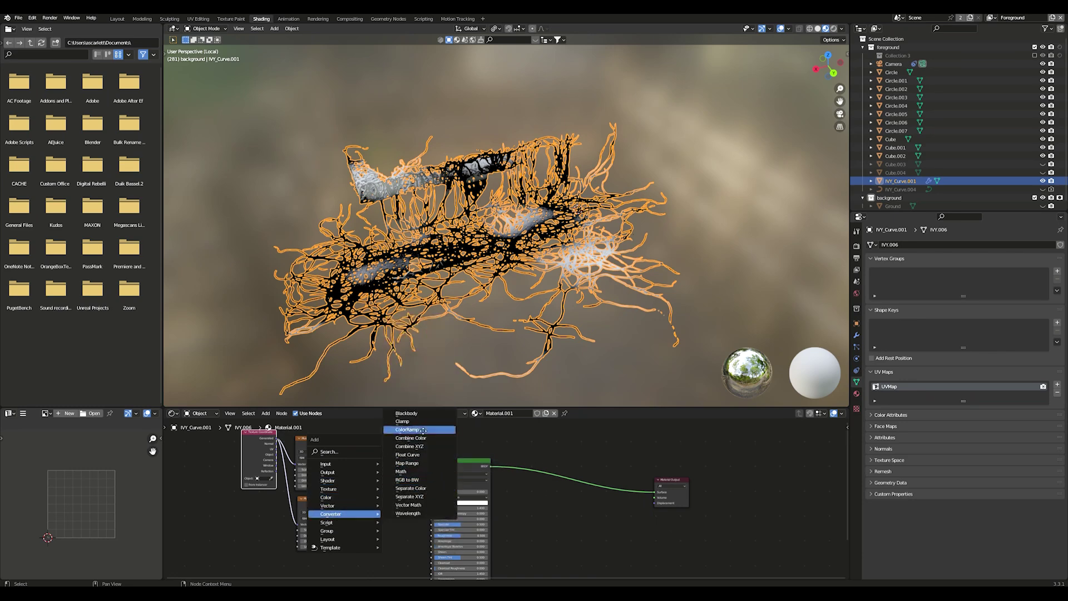
pyautogui.click(406, 429)
pyautogui.click(389, 456)
# Colour the ramp stops pink and pale peach and preview the ivy in Rendered view.
pyautogui.scroll(2, 381, 463)
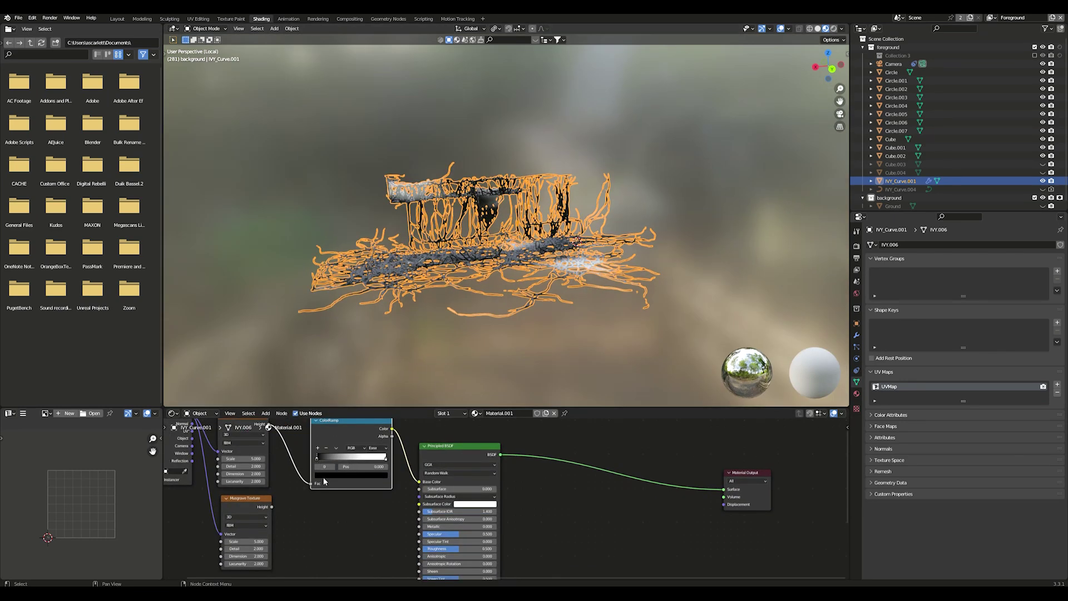
pyautogui.click(350, 475)
pyautogui.click(352, 410)
pyautogui.click(386, 456)
pyautogui.click(351, 475)
pyautogui.click(362, 390)
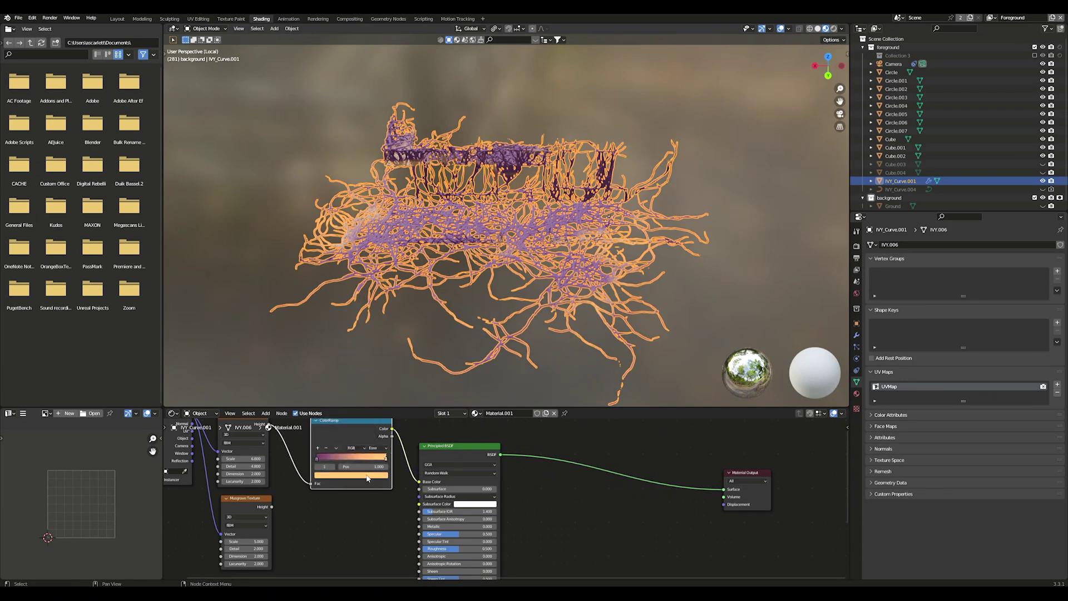
pyautogui.click(351, 474)
pyautogui.click(340, 409)
pyautogui.click(350, 475)
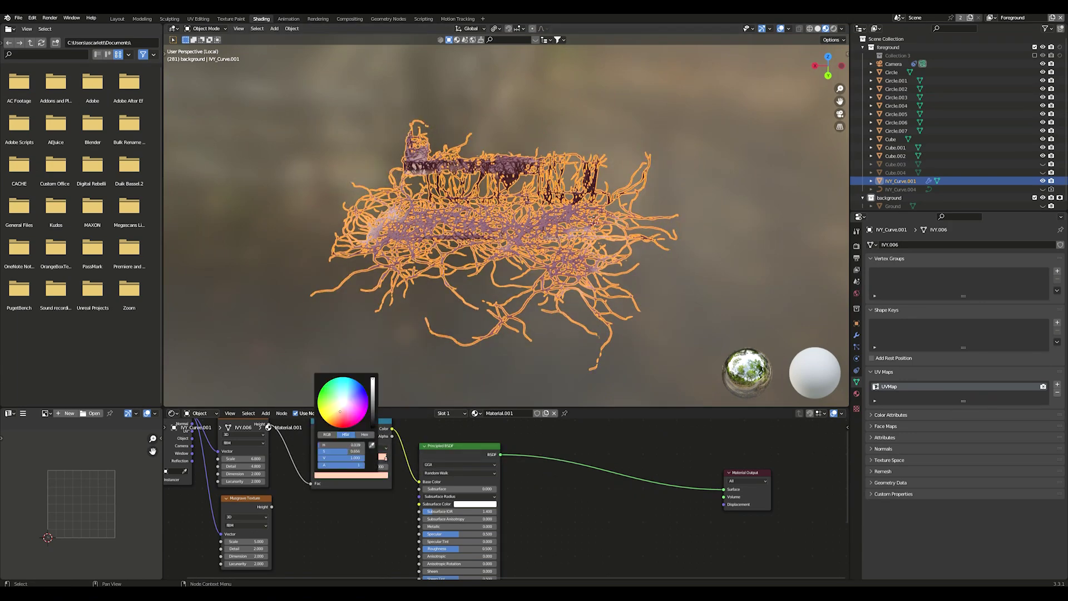
pyautogui.click(832, 28)
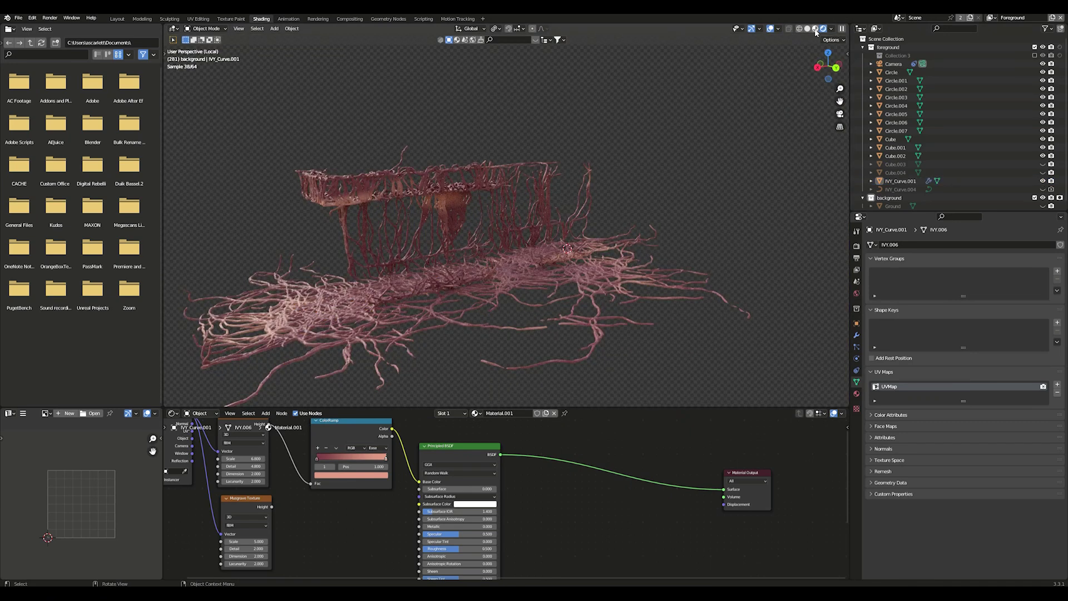
# Add a spherical Gradient Texture driving the ColorRamp's Fac, back in material preview.
pyautogui.click(815, 28)
pyautogui.click(351, 475)
pyautogui.moveTo(423, 511); pyautogui.dragTo(534, 536, button='middle')
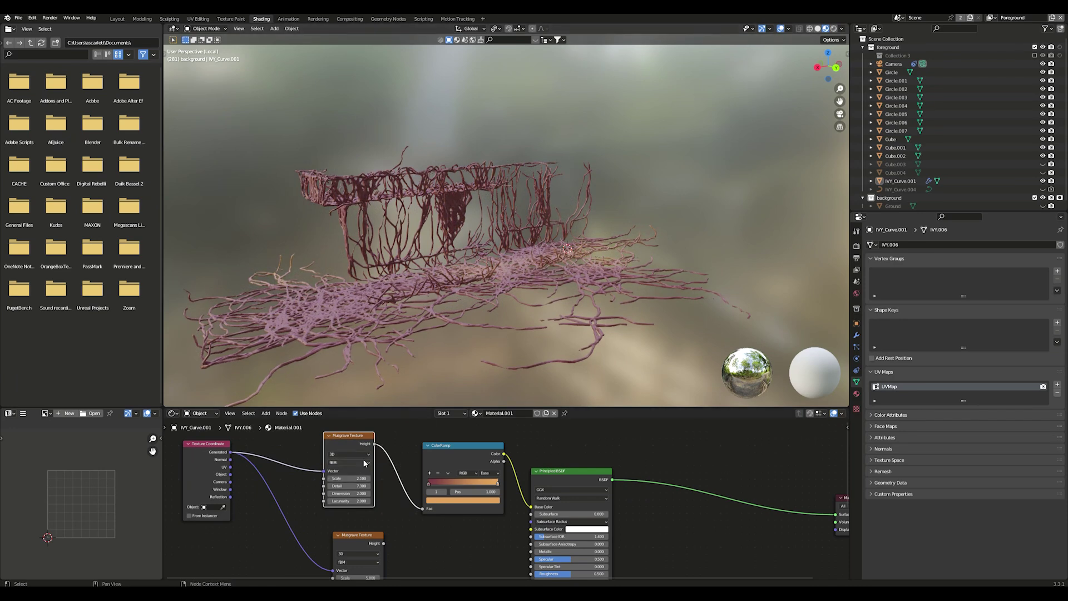
pyautogui.scroll(-2, 509, 501)
pyautogui.hotkey('shift', 'a')
pyautogui.hotkey('shift', 'a')
pyautogui.moveTo(396, 430)
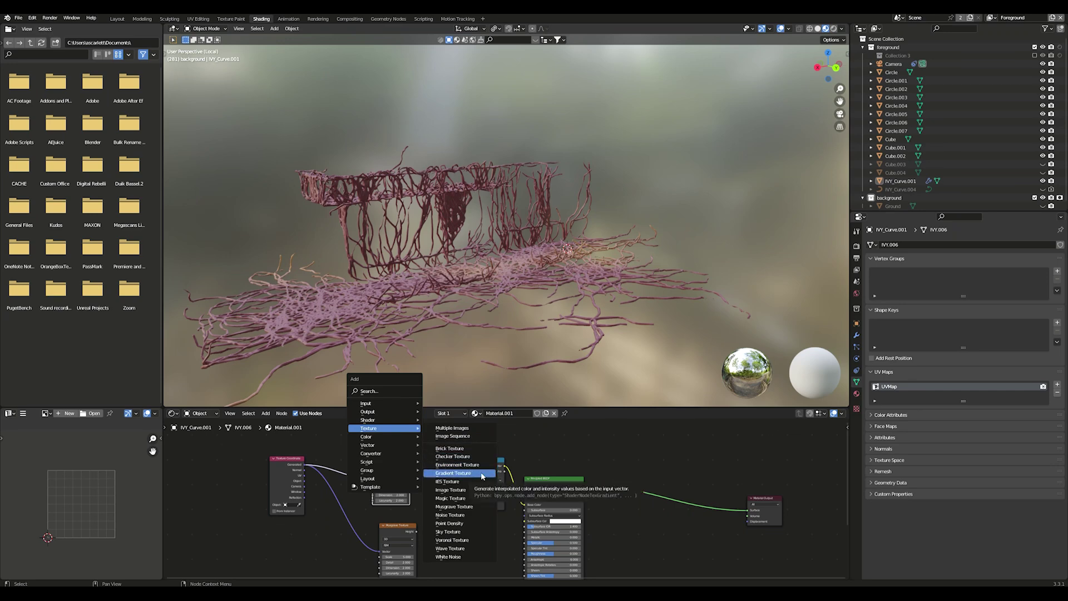
pyautogui.click(482, 476)
pyautogui.moveTo(421, 445); pyautogui.dragTo(374, 534)
pyautogui.moveTo(400, 434); pyautogui.dragTo(317, 429)
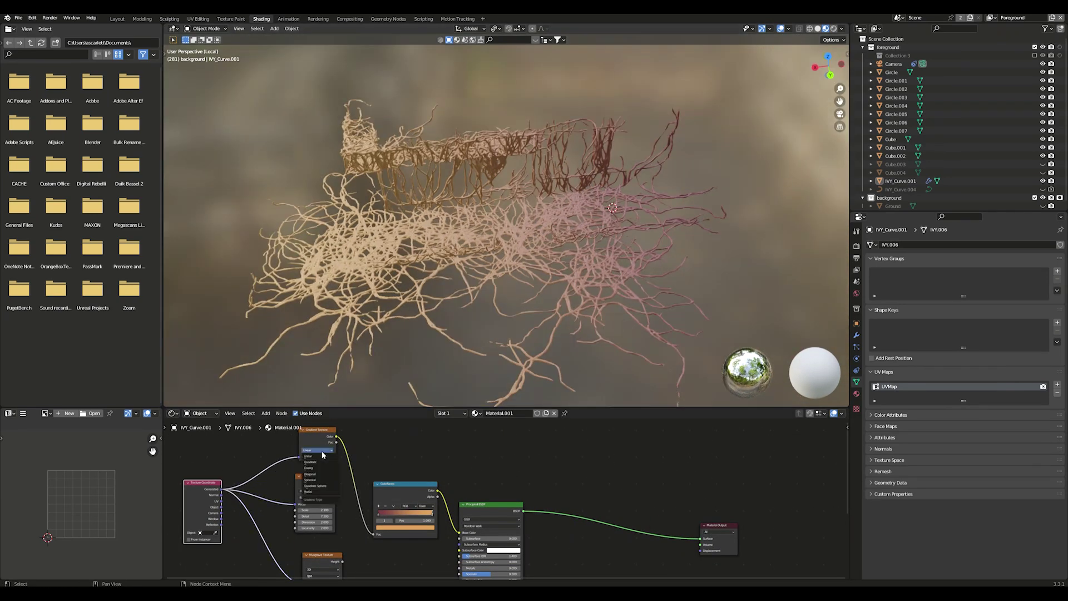
pyautogui.click(317, 450)
pyautogui.click(317, 472)
# Insert a Mapping node before the gradient, adjusting its values and the ramp stop positions.
pyautogui.hotkey('shift', 'a')
pyautogui.click(262, 356)
pyautogui.click(306, 433)
pyautogui.moveTo(306, 433); pyautogui.dragTo(367, 512, button='middle')
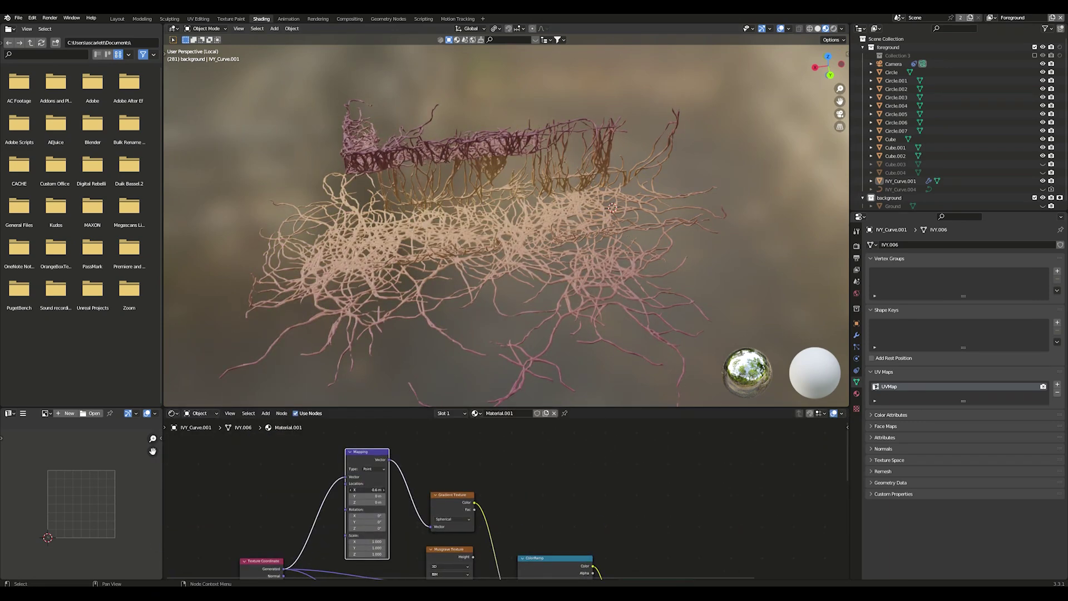
pyautogui.moveTo(372, 551)
pyautogui.mouseDown()
pyautogui.moveTo(384, 552)
pyautogui.moveTo(356, 541)
pyautogui.mouseUp()
pyautogui.scroll(-1, 383, 546)
pyautogui.moveTo(382, 546); pyautogui.dragTo(428, 492, button='middle')
pyautogui.moveTo(556, 532); pyautogui.dragTo(572, 532)
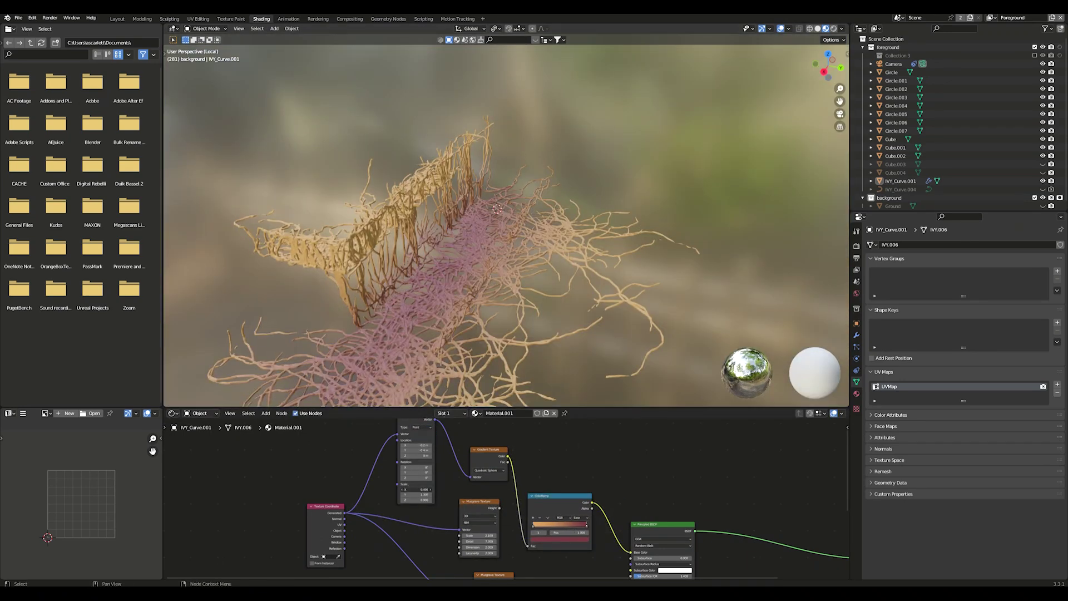
# Make the left ramp stop pale yellow and add a third stop at position 0.
pyautogui.scroll(8, 404, 458)
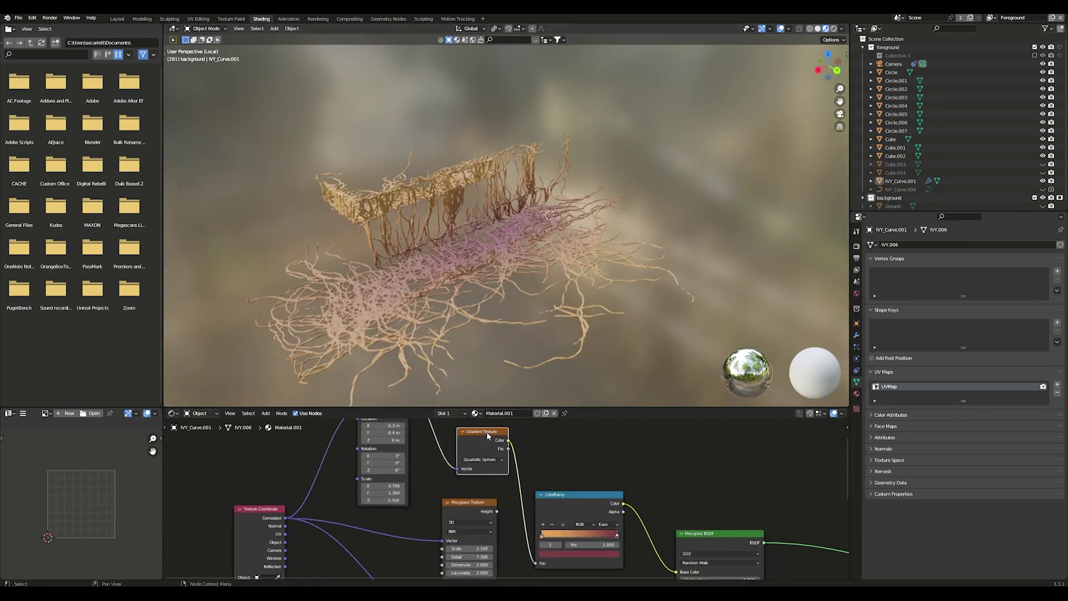
pyautogui.click(244, 453)
pyautogui.click(323, 491)
pyautogui.moveTo(311, 322)
pyautogui.mouseDown()
pyautogui.moveTo(298, 312)
pyautogui.moveTo(302, 334)
pyautogui.mouseUp()
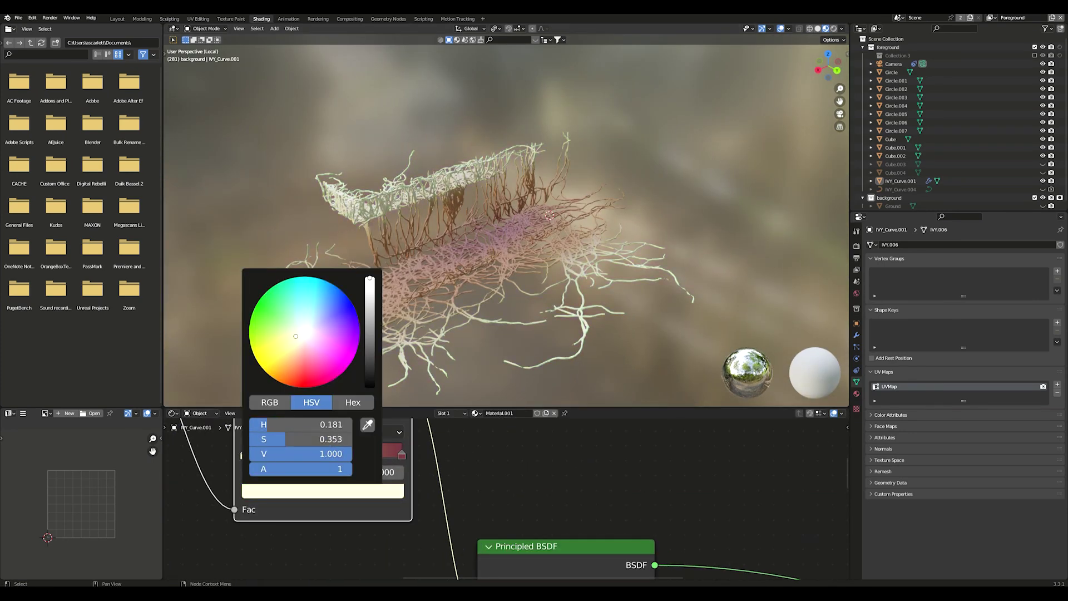
pyautogui.keyDown('ctrl'); pyautogui.click(298, 453); pyautogui.keyUp('ctrl')
pyautogui.moveTo(300, 457); pyautogui.dragTo(260, 453)
# Turn another ramp stop yellow and distribute the stops evenly from the left.
pyautogui.click(322, 491)
pyautogui.click(303, 320)
pyautogui.click(290, 432)
pyautogui.click(355, 464)
pyautogui.scroll(-5, 447, 547)
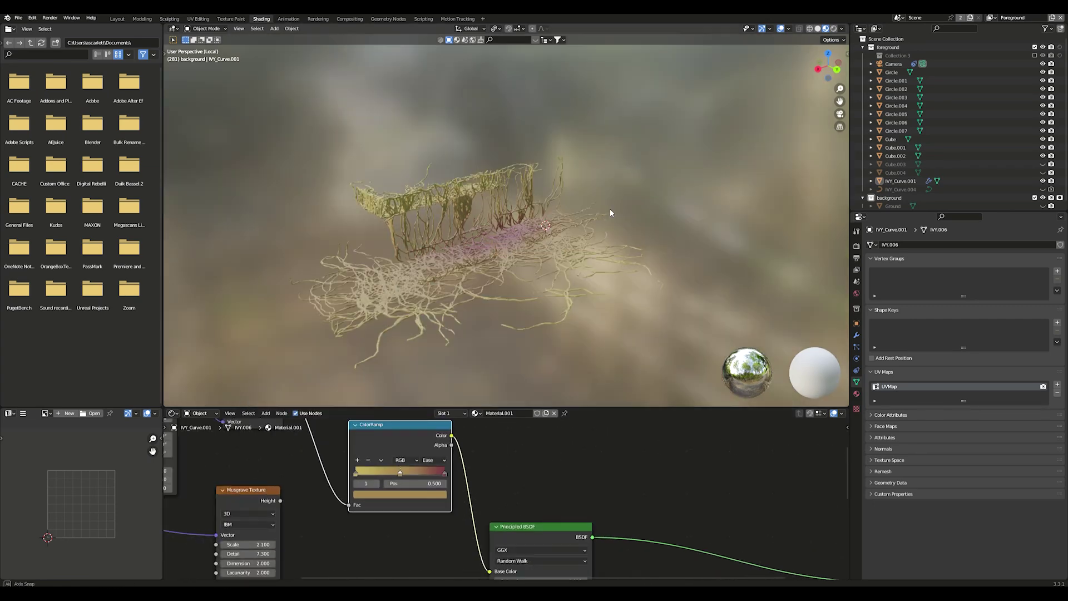
pyautogui.scroll(-1, 447, 548)
pyautogui.moveTo(447, 548); pyautogui.dragTo(391, 498, button='middle')
pyautogui.hotkey('shift', 'a')
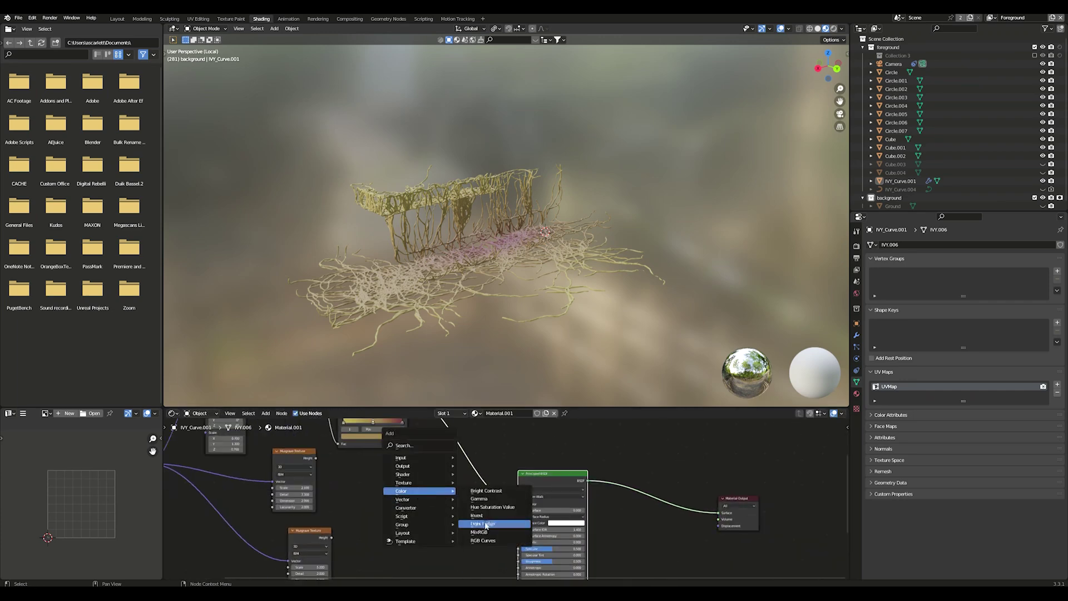
# Insert a Mix node between the ramp and shader and set its blend mode to Multiply.
pyautogui.click(431, 490)
pyautogui.click(477, 492)
pyautogui.click(470, 479)
pyautogui.click(472, 389)
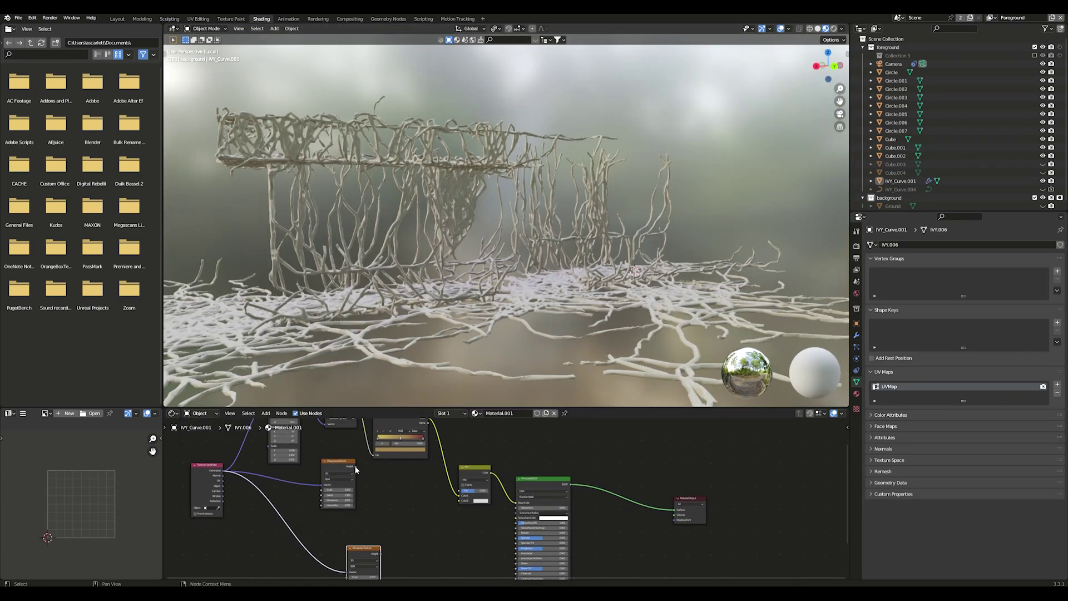
pyautogui.moveTo(380, 485); pyautogui.dragTo(376, 522, button='middle')
pyautogui.keyDown('alt'); pyautogui.moveTo(453, 534); pyautogui.dragTo(409, 556); pyautogui.keyUp('alt')
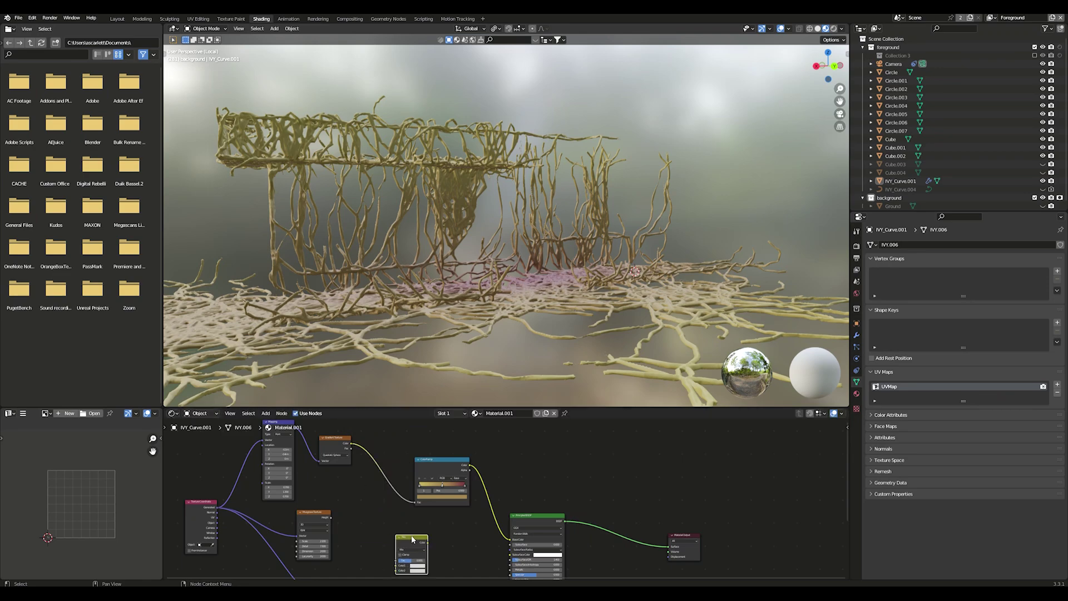
pyautogui.scroll(-1, 409, 556)
pyautogui.scroll(-1, 509, 273)
pyautogui.hotkey('ctrl', 'z')
pyautogui.hotkey('shift', 'a')
pyautogui.moveTo(303, 512)
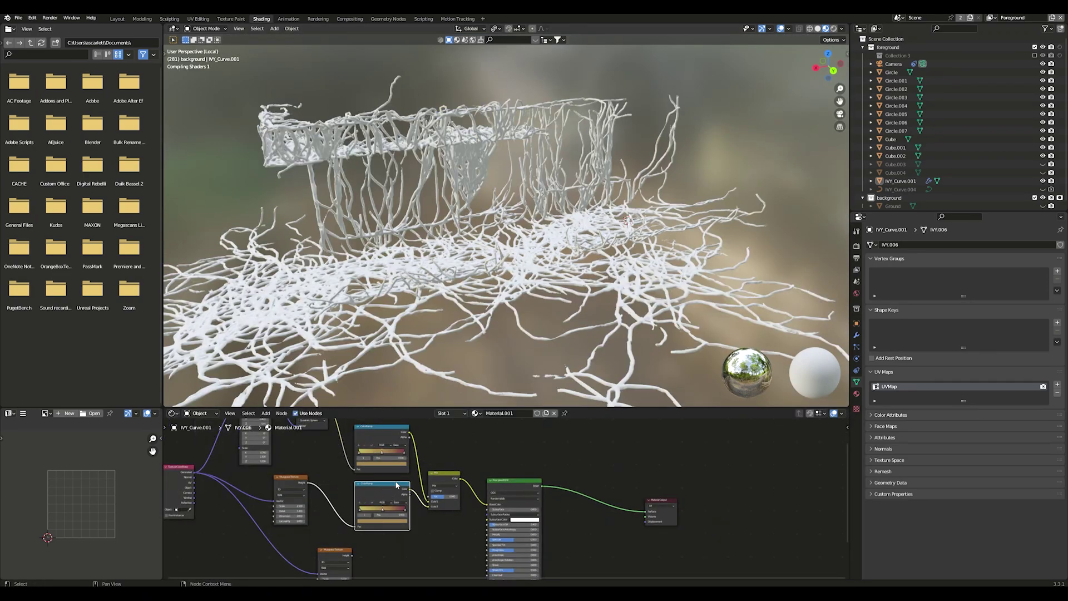
pyautogui.click(498, 463)
pyautogui.click(500, 439)
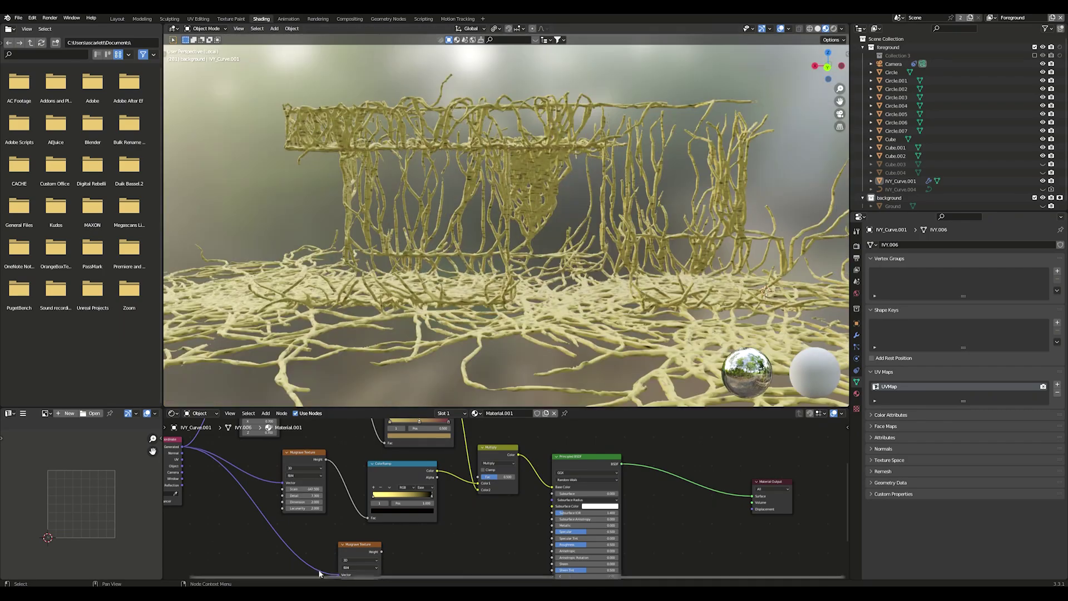
pyautogui.moveTo(500, 500); pyautogui.dragTo(684, 547, button='middle')
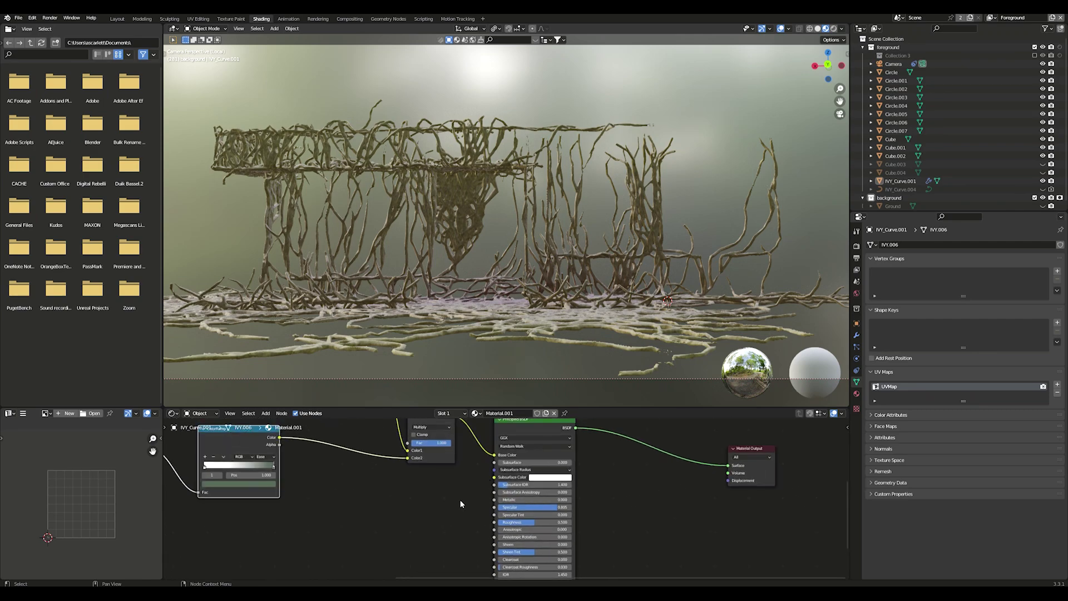
# Add a Fresnel node wired into Subsurface and place it beside the shader.
pyautogui.hotkey('shift', 'a')
pyautogui.moveTo(445, 473)
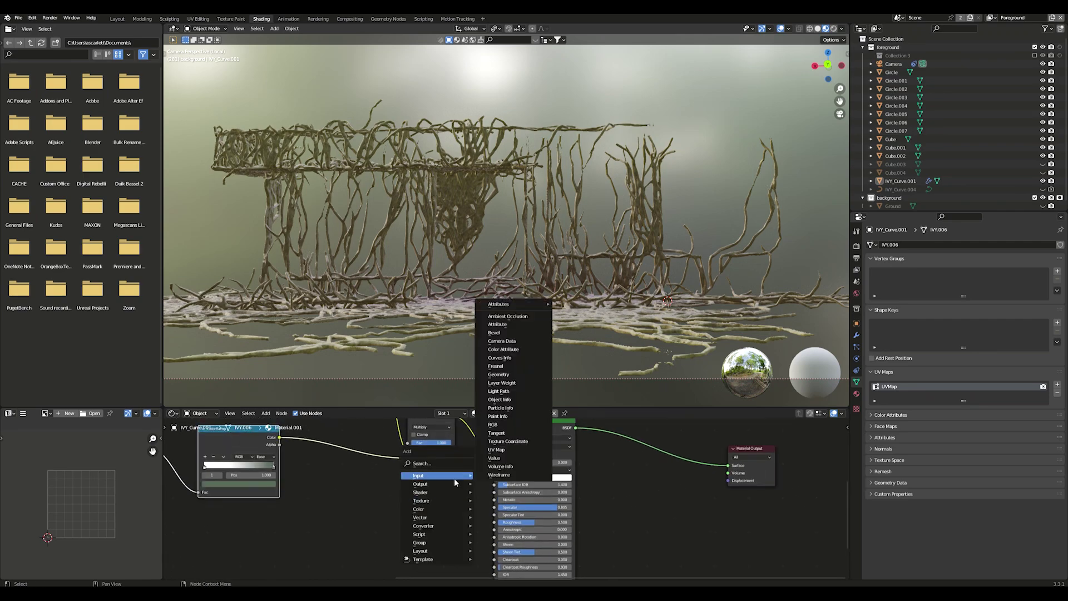
pyautogui.click(512, 359)
pyautogui.click(371, 488)
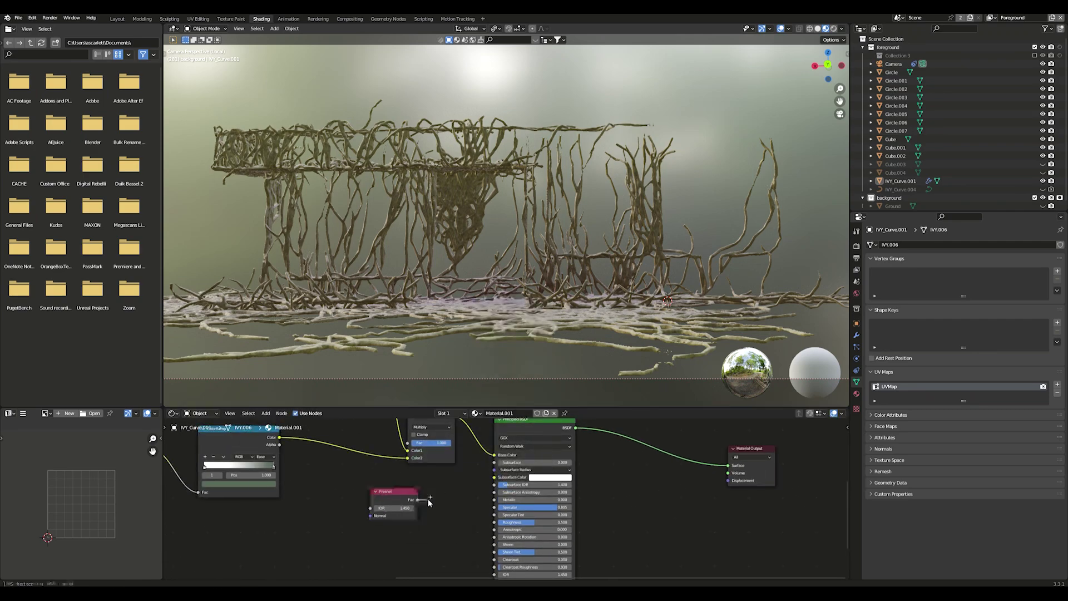
pyautogui.moveTo(417, 498); pyautogui.dragTo(494, 462)
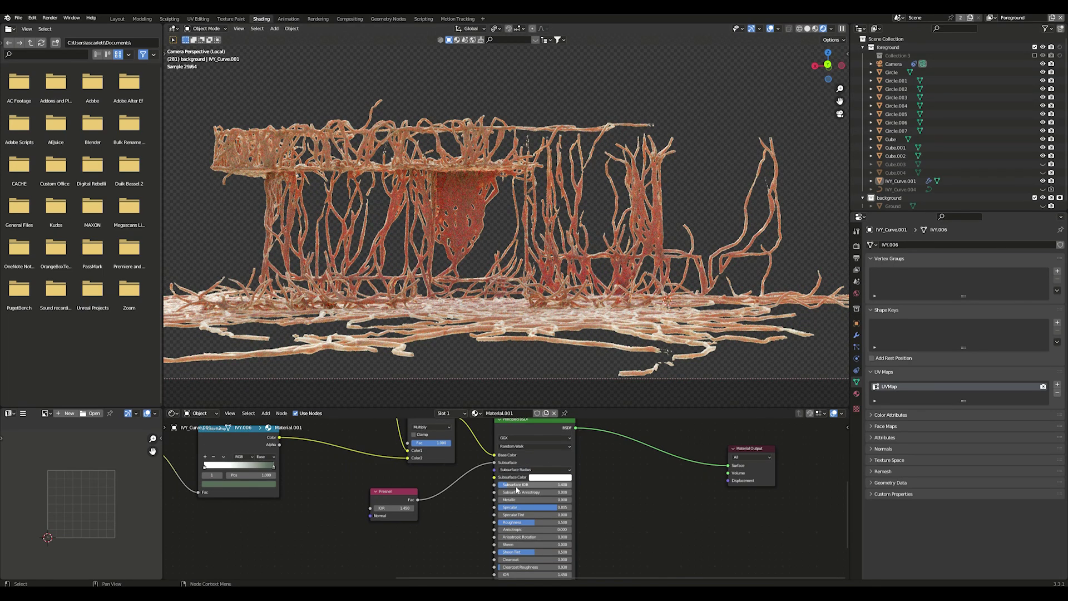
pyautogui.click(814, 29)
pyautogui.click(857, 393)
pyautogui.scroll(-1, 632, 481)
pyautogui.moveTo(632, 481); pyautogui.dragTo(632, 440, button='middle')
pyautogui.moveTo(433, 451); pyautogui.dragTo(452, 432)
pyautogui.moveTo(452, 432); pyautogui.dragTo(445, 467, button='middle')
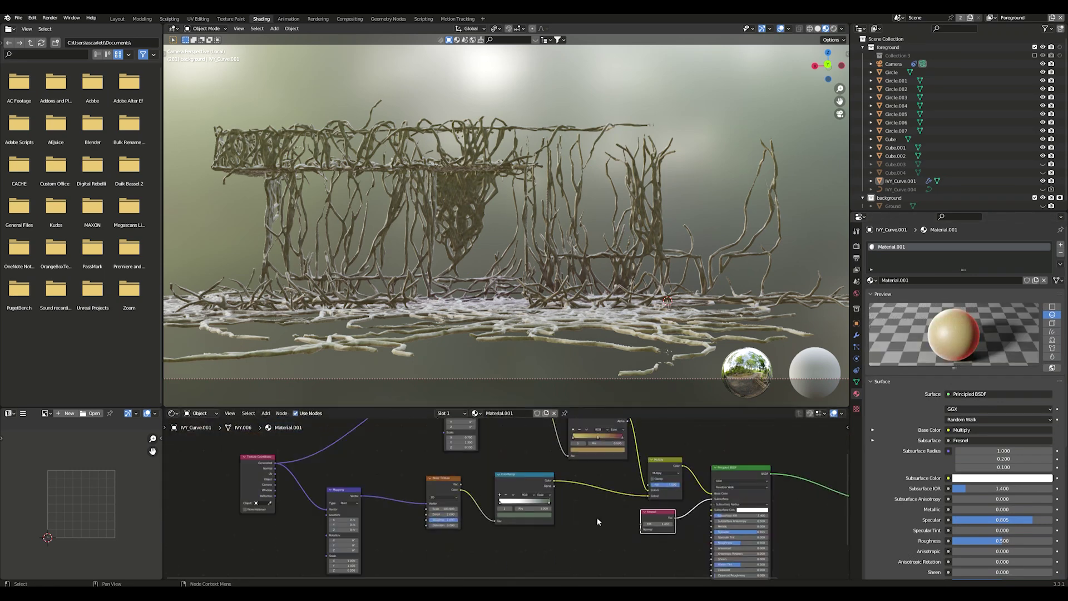
# Enlarge the node editor and duplicate the Noise Texture below the Fresnel node.
pyautogui.scroll(-2, 445, 467)
pyautogui.click(377, 442)
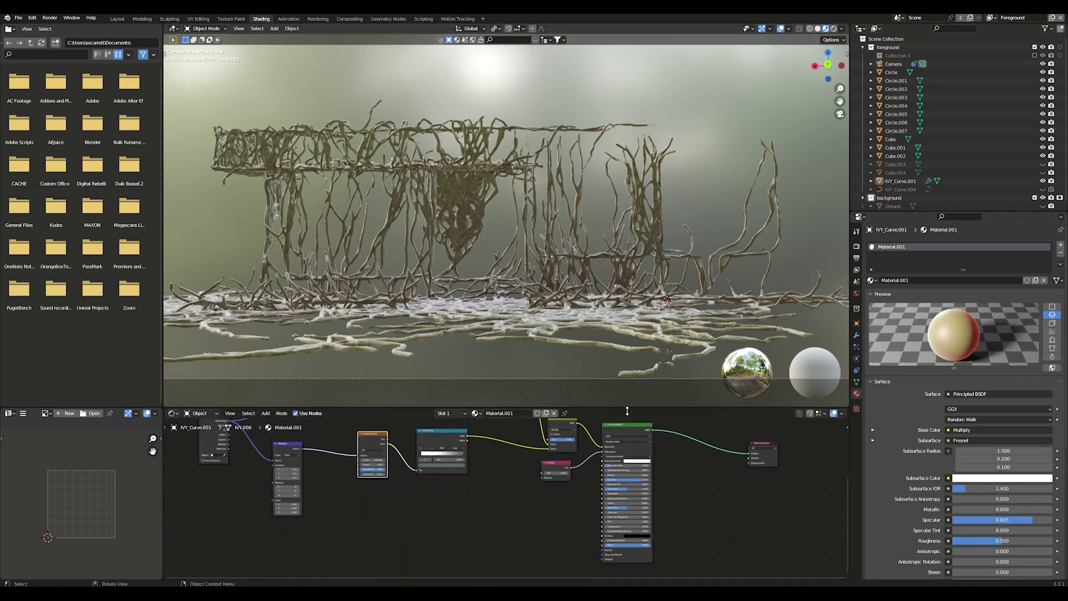
pyautogui.moveTo(625, 408); pyautogui.dragTo(626, 352)
pyautogui.moveTo(372, 445); pyautogui.dragTo(254, 468, button='middle')
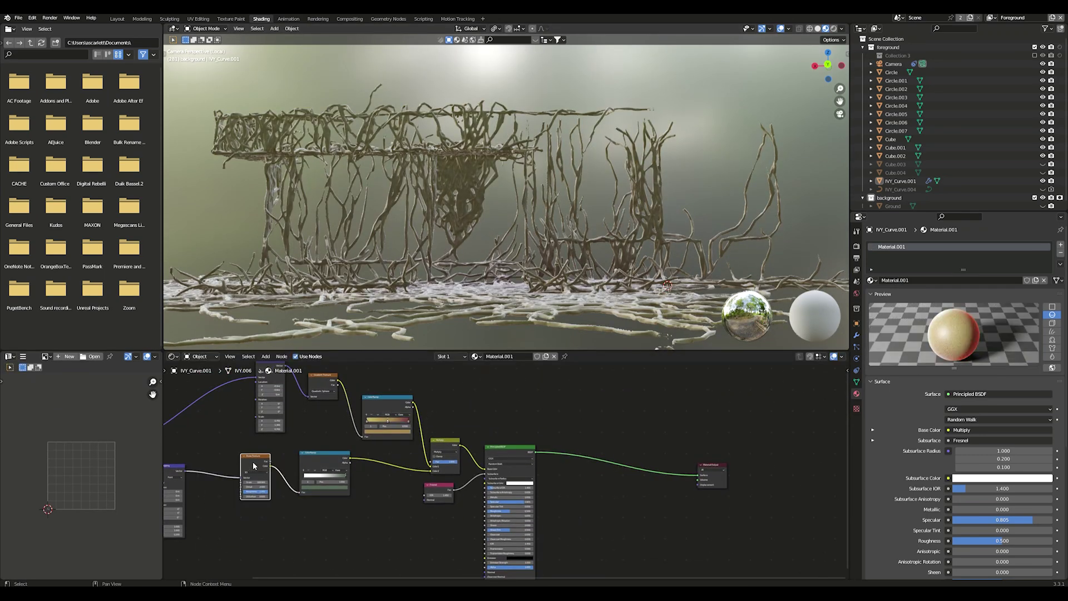
pyautogui.hotkey('shift', 'd')
pyautogui.click(445, 525)
pyautogui.scroll(1, 445, 525)
# Add a Musgrave Texture node below the Noise Texture.
pyautogui.scroll(2, 445, 525)
pyautogui.hotkey('shift', 'a')
pyautogui.moveTo(439, 456)
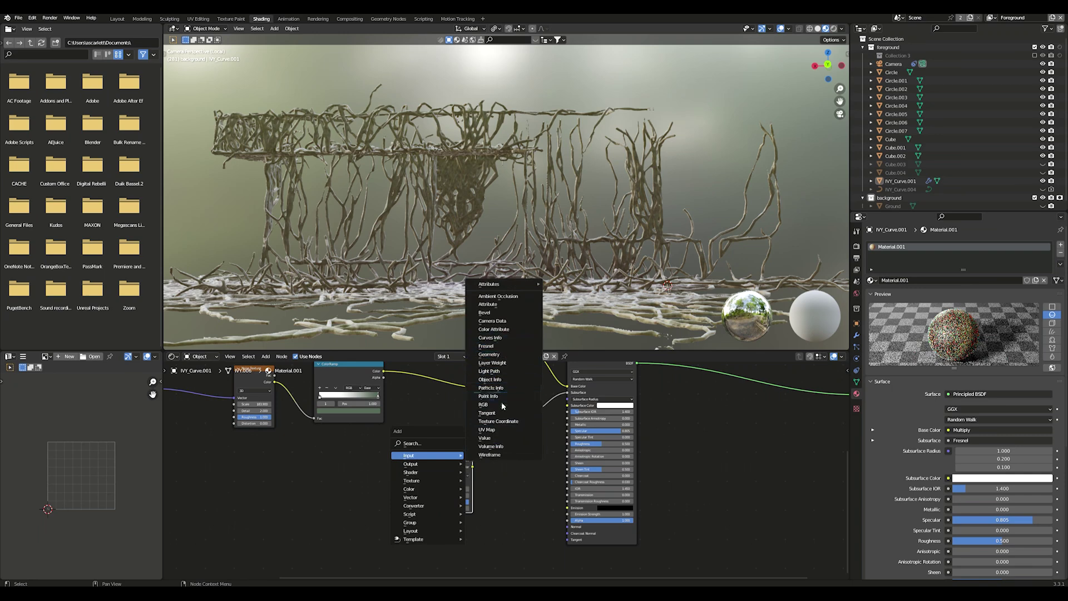
pyautogui.moveTo(423, 481)
pyautogui.click(500, 430)
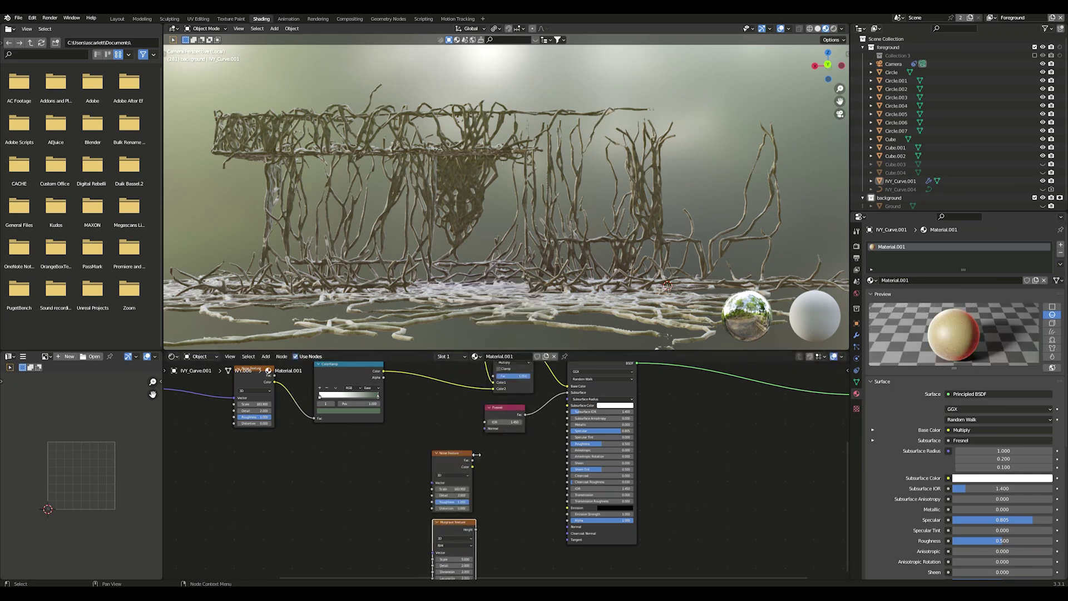
pyautogui.click(518, 485)
pyautogui.scroll(-1, 508, 477)
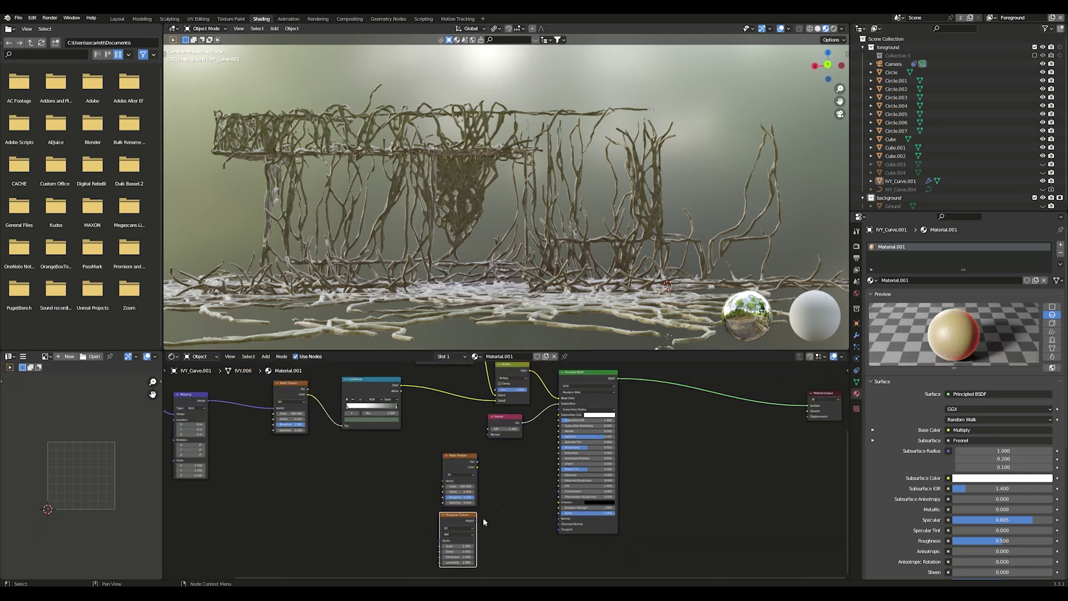
# Mix the Noise Texture and Musgrave into Roughness with mix factor 0.492.
pyautogui.hotkey('shift', 'a')
pyautogui.moveTo(472, 515)
pyautogui.click(523, 556)
pyautogui.moveTo(477, 467); pyautogui.dragTo(559, 398)
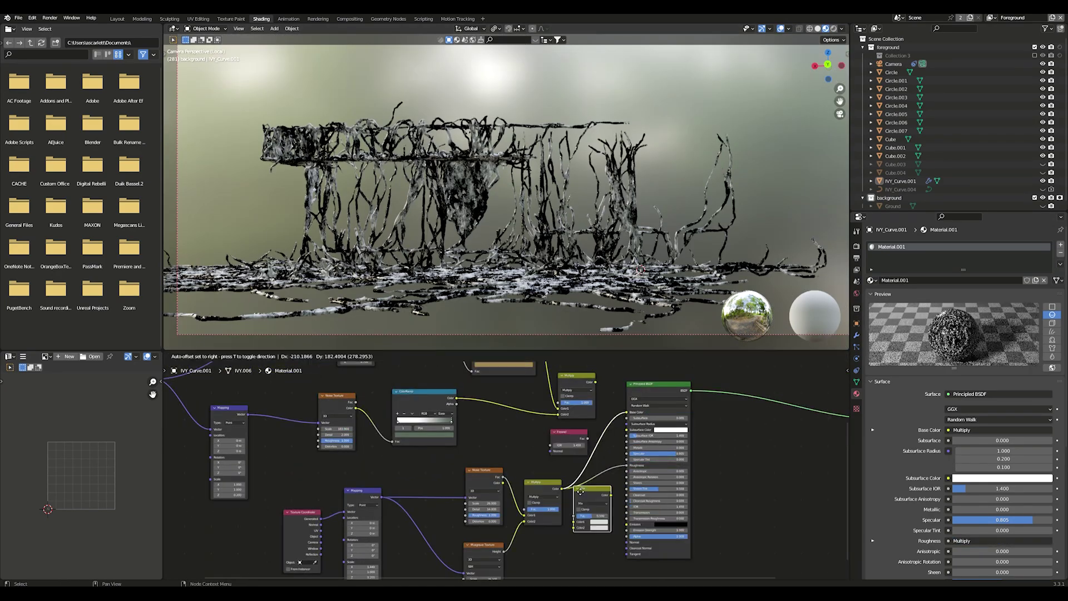
pyautogui.moveTo(620, 490); pyautogui.dragTo(643, 469)
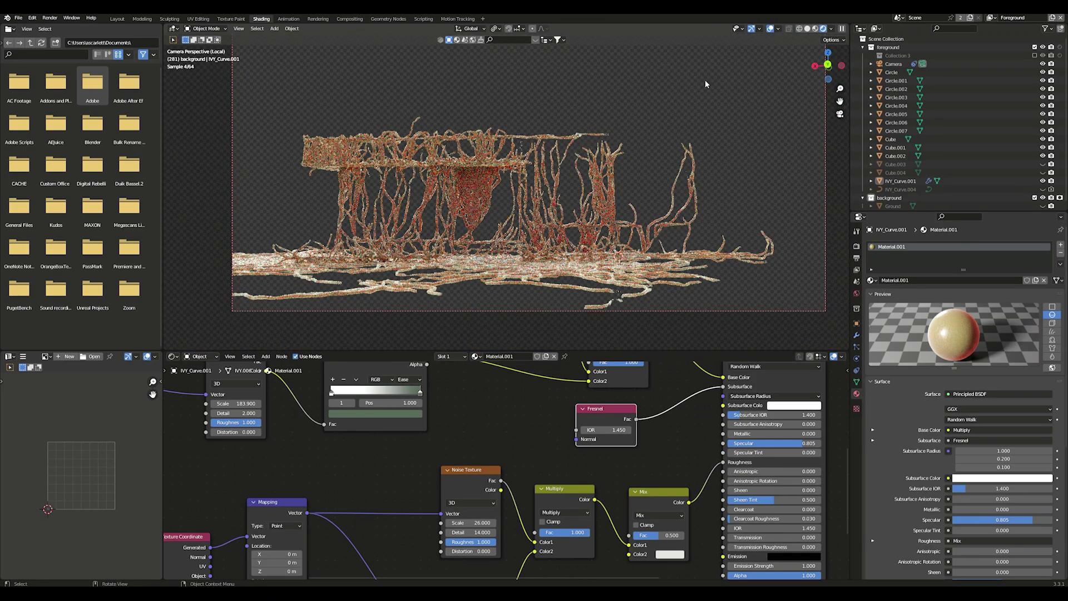
pyautogui.click(670, 554)
pyautogui.moveTo(684, 535); pyautogui.dragTo(660, 535)
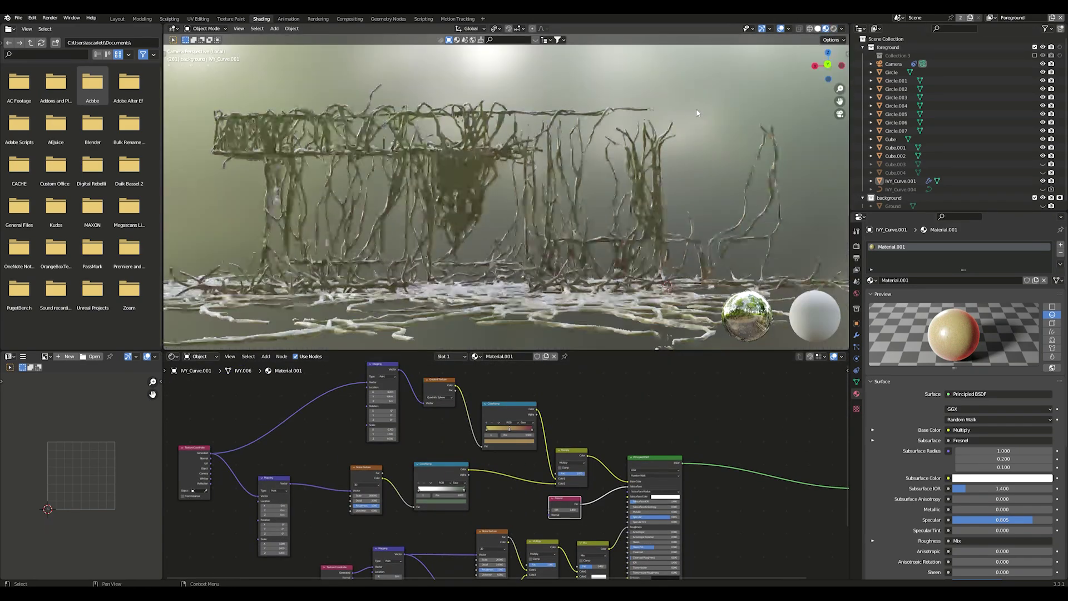
# Return to material preview and add a Displacement node to the Material Output.
pyautogui.press('z')
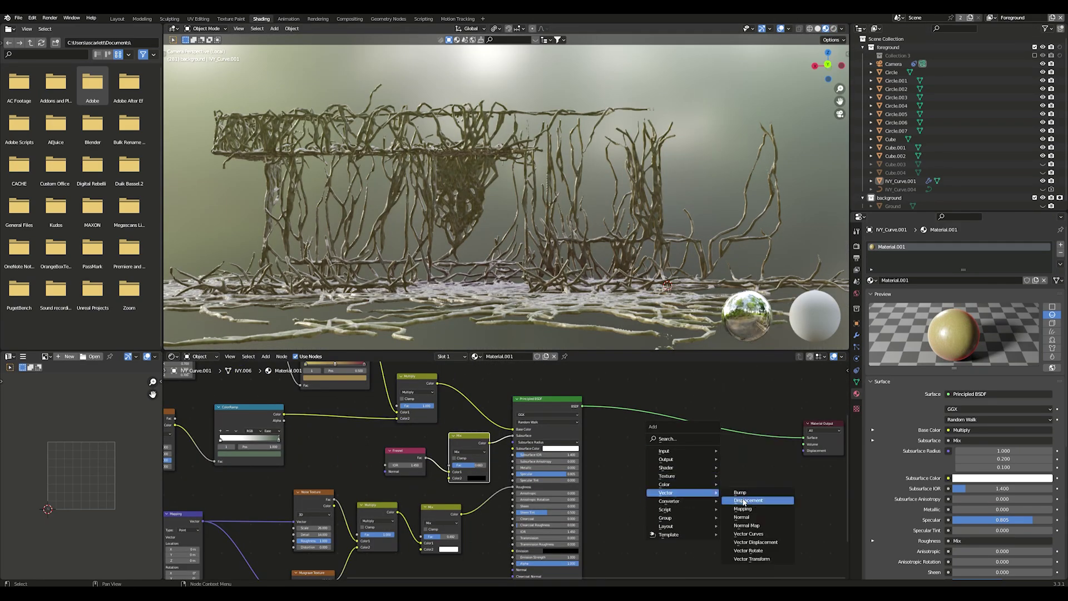
pyautogui.click(745, 496)
pyautogui.scroll(5, 441, 246)
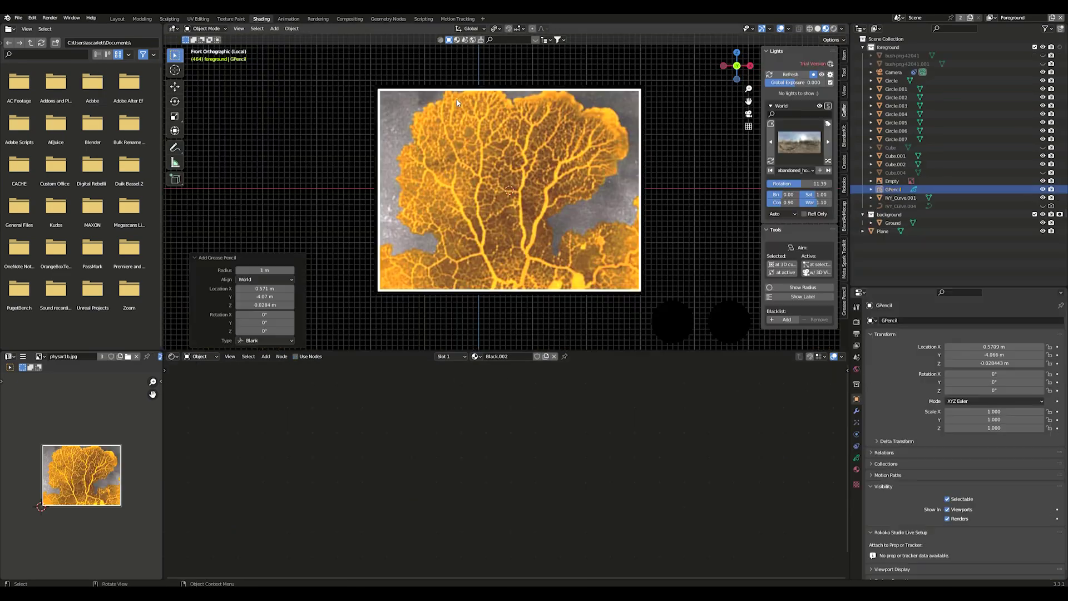
# In Draw Mode, trace the reference branches with pencil strokes, then select the reference image.
pyautogui.click(228, 28)
pyautogui.click(206, 66)
pyautogui.scroll(3, 508, 189)
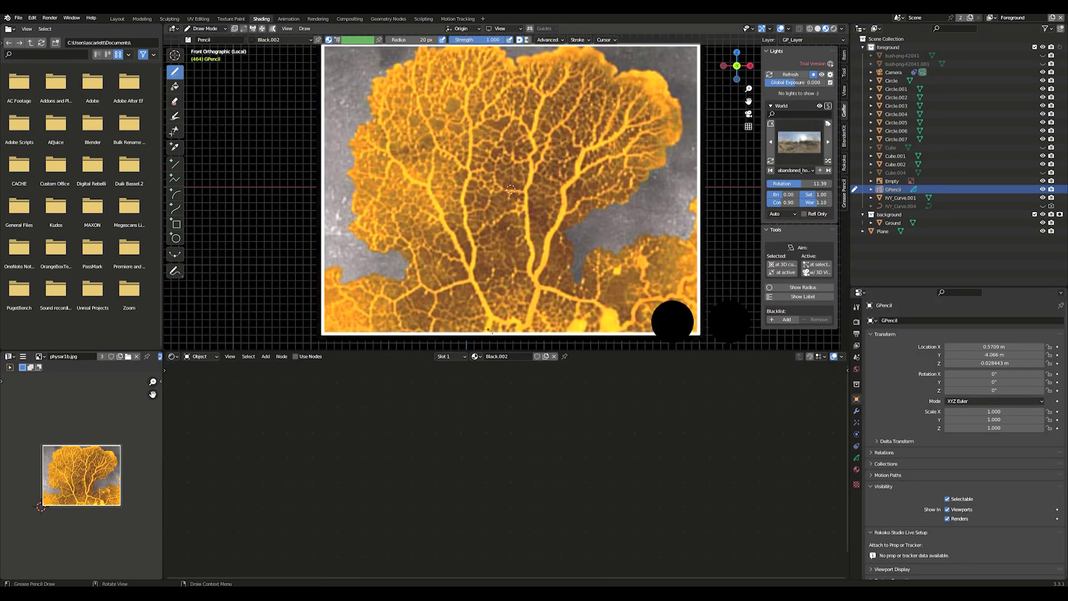
pyautogui.moveTo(485, 303); pyautogui.dragTo(489, 322)
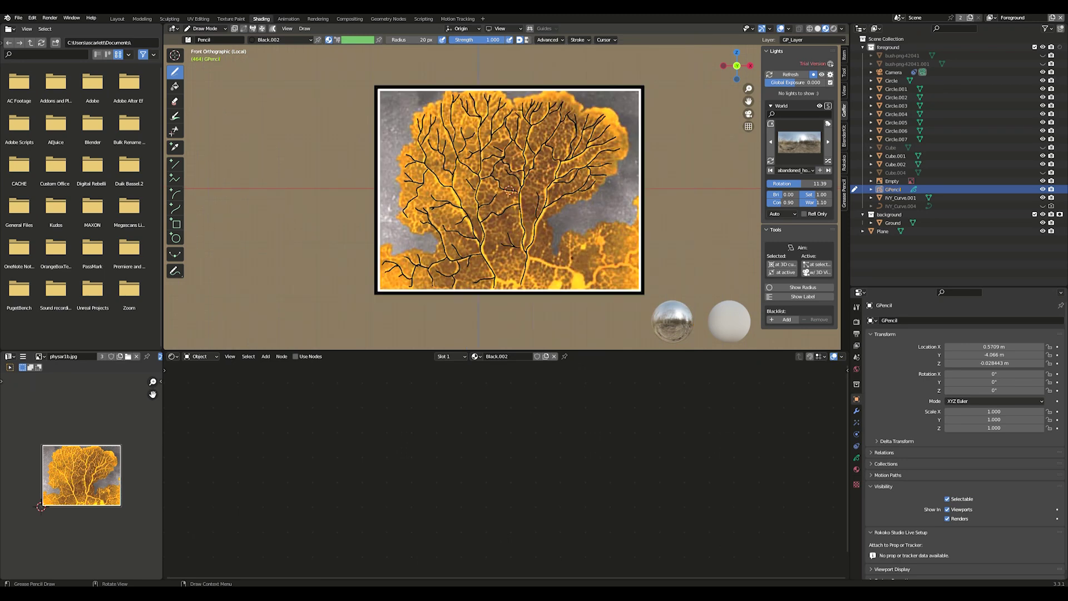
pyautogui.click(891, 181)
# Hide the reference image and convert the pencil drawing into a path curve.
pyautogui.press('h')
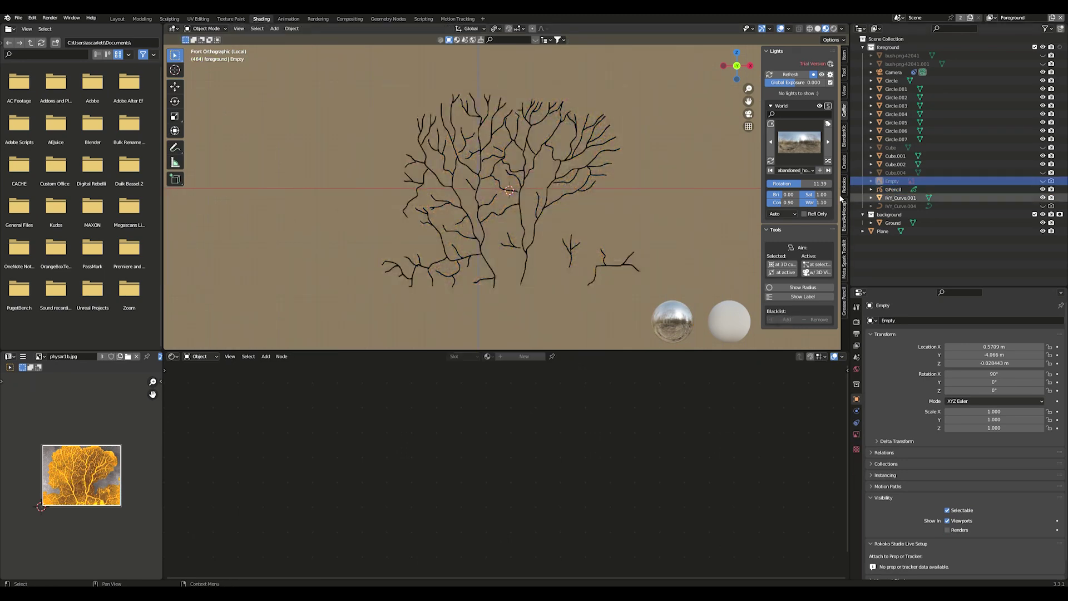
pyautogui.click(893, 189)
pyautogui.rightClick(473, 188)
pyautogui.moveTo(489, 187)
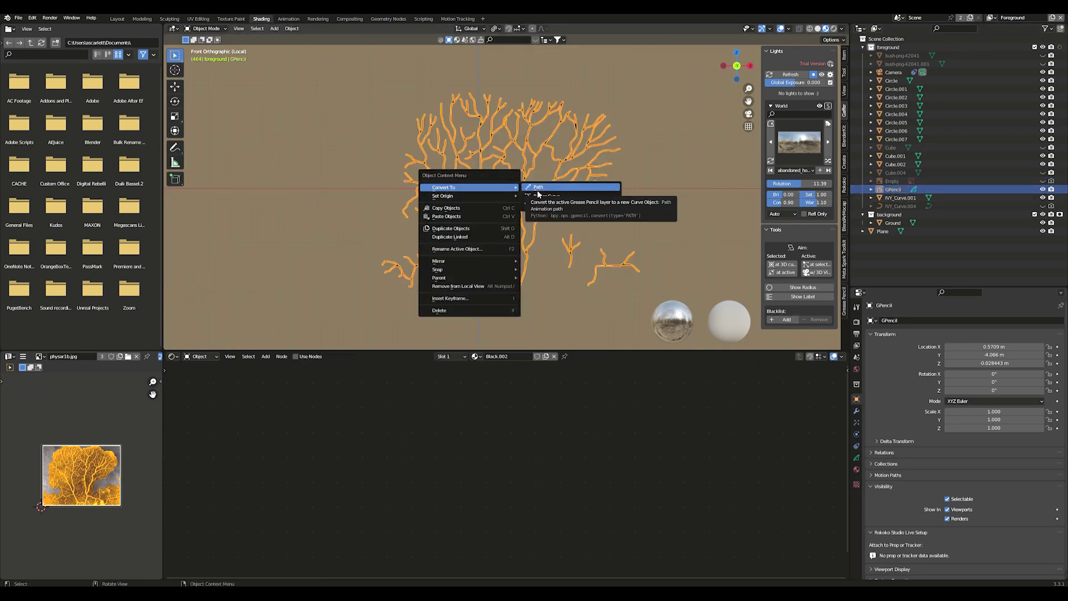
pyautogui.press('Up')
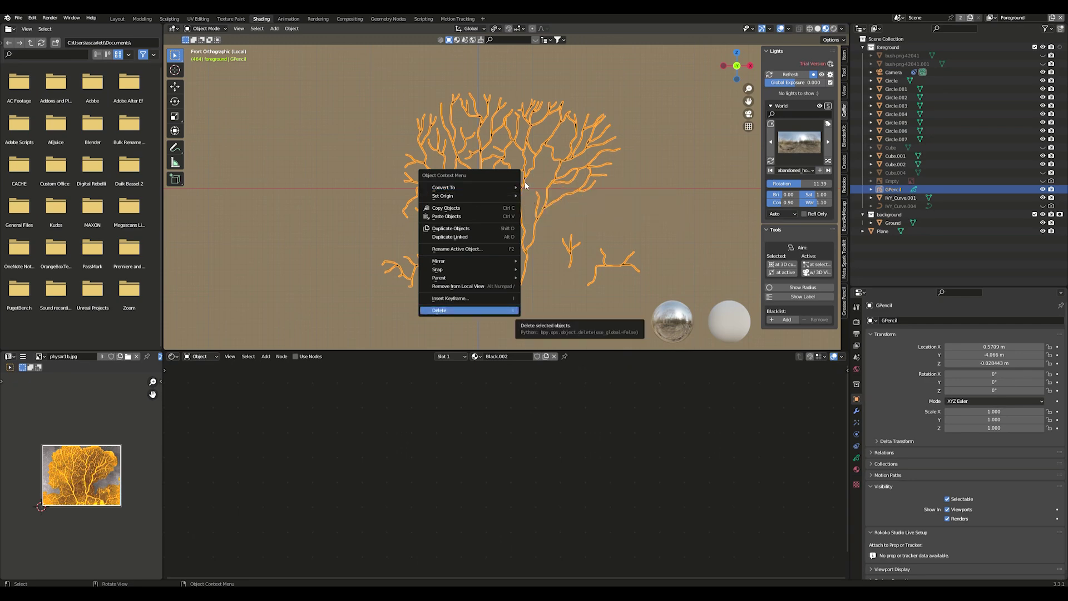
pyautogui.click(552, 190)
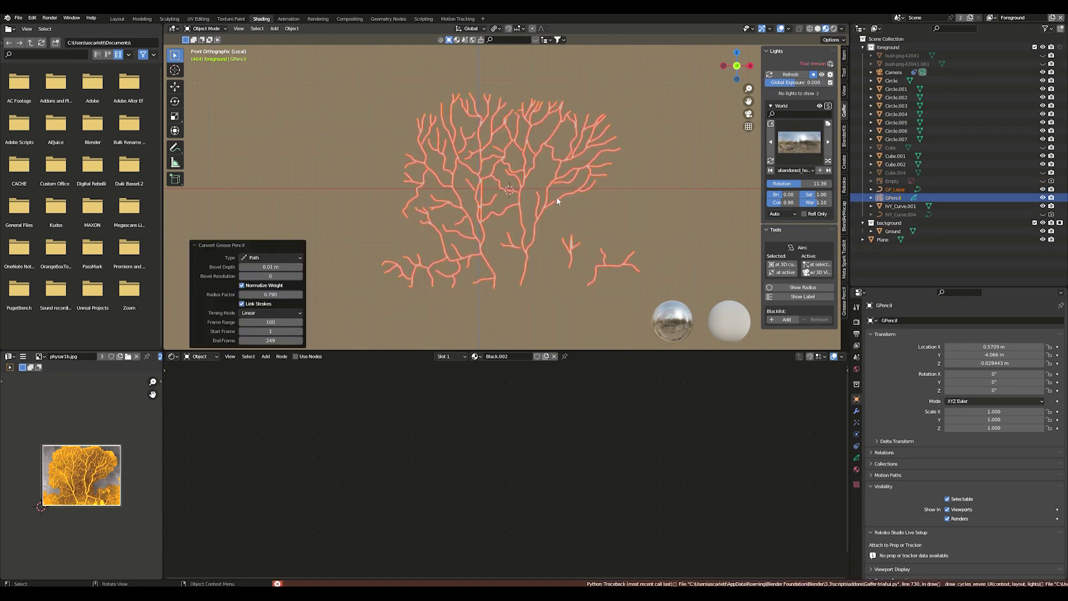
# Convert the new branch curve object into a mesh.
pyautogui.scroll(5, 367, 313)
pyautogui.scroll(-5, 498, 200)
pyautogui.click(856, 446)
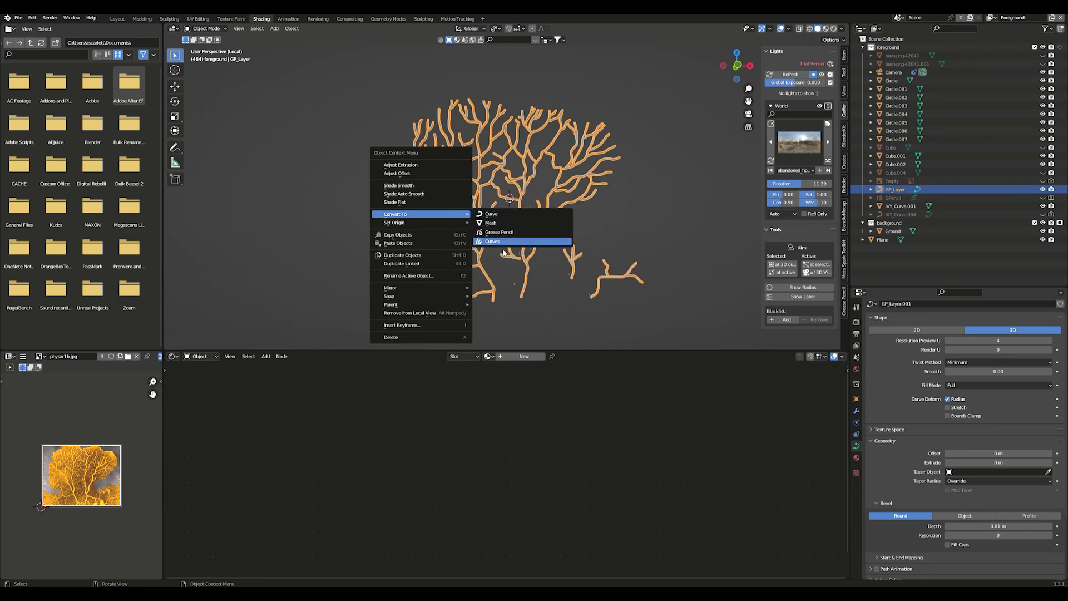
pyautogui.click(502, 243)
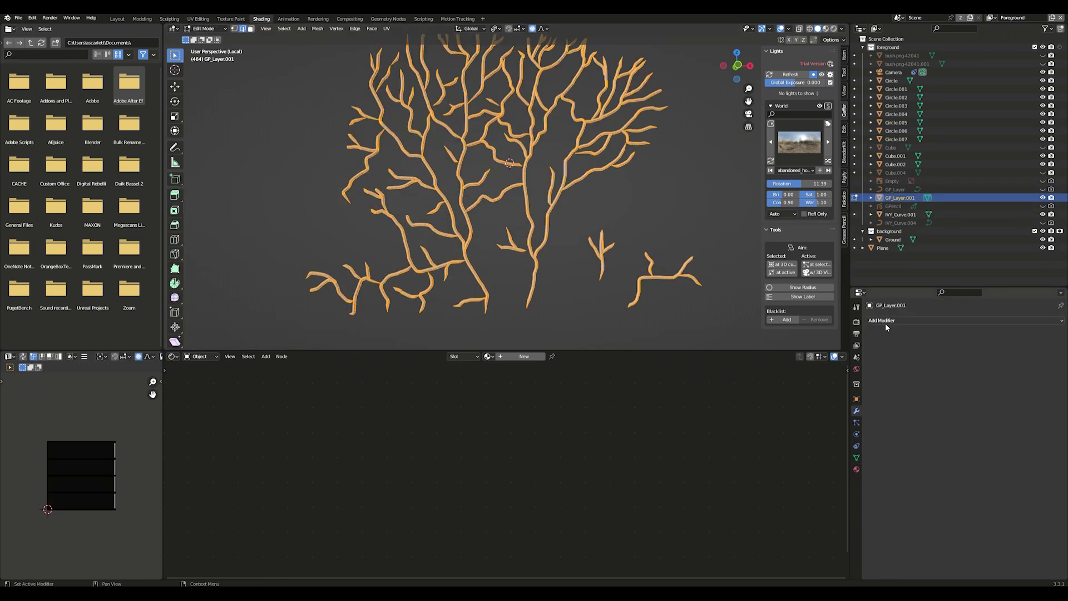
# Add a Remesh modifier to GP_Layer.001 in Object Mode with a 0.01 m voxel size.
pyautogui.click(885, 323)
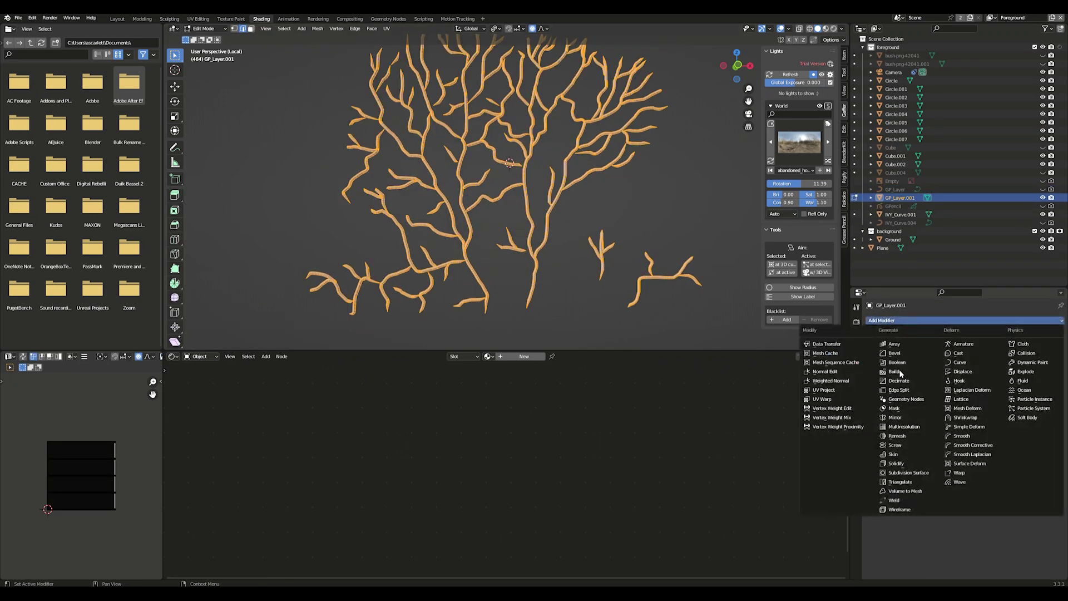
pyautogui.click(907, 437)
pyautogui.click(205, 28)
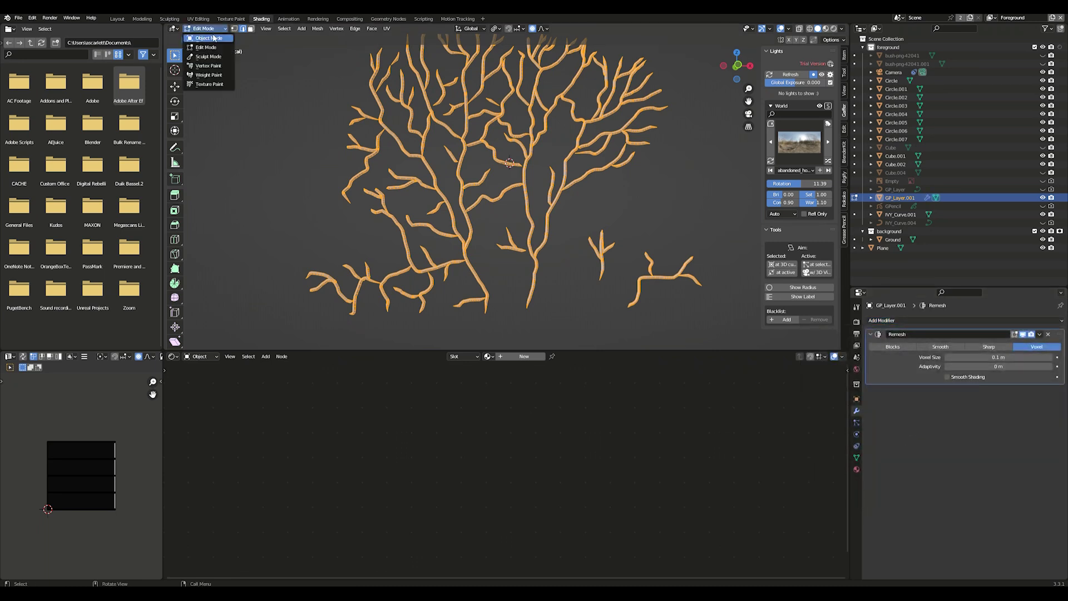
pyautogui.click(211, 35)
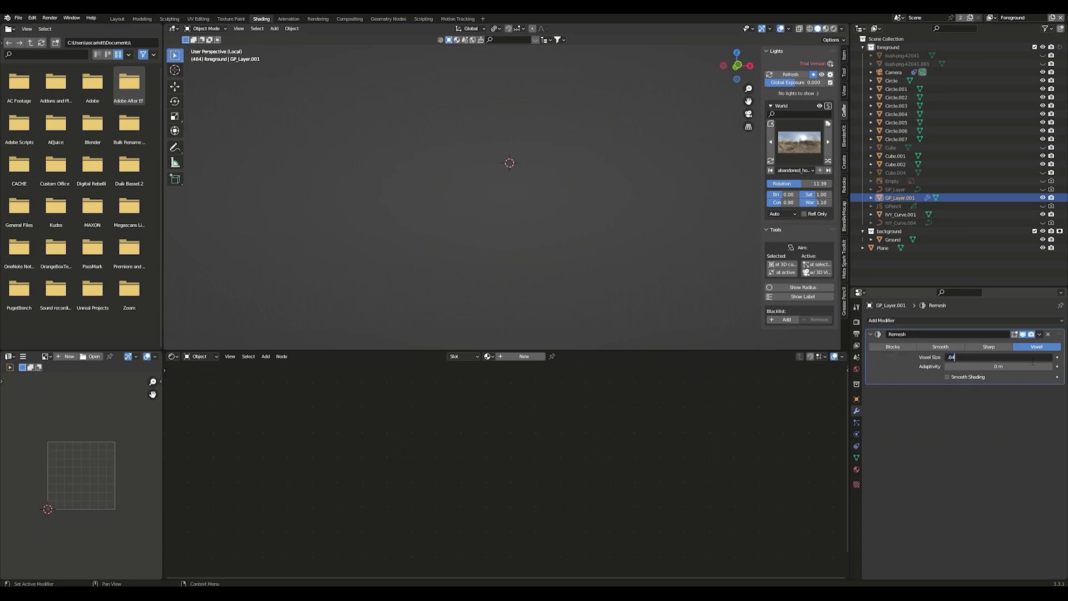
pyautogui.write('.01')
pyautogui.press('Return')
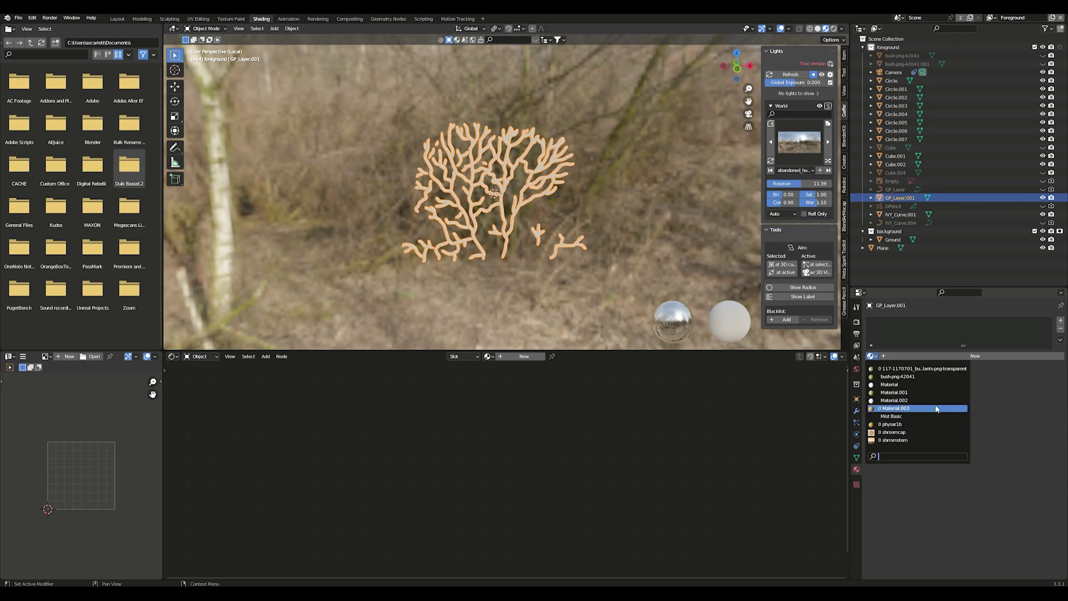
# Assign Material.001 to the branch mesh and rotate it 90° on X to stand upright.
pyautogui.click(936, 409)
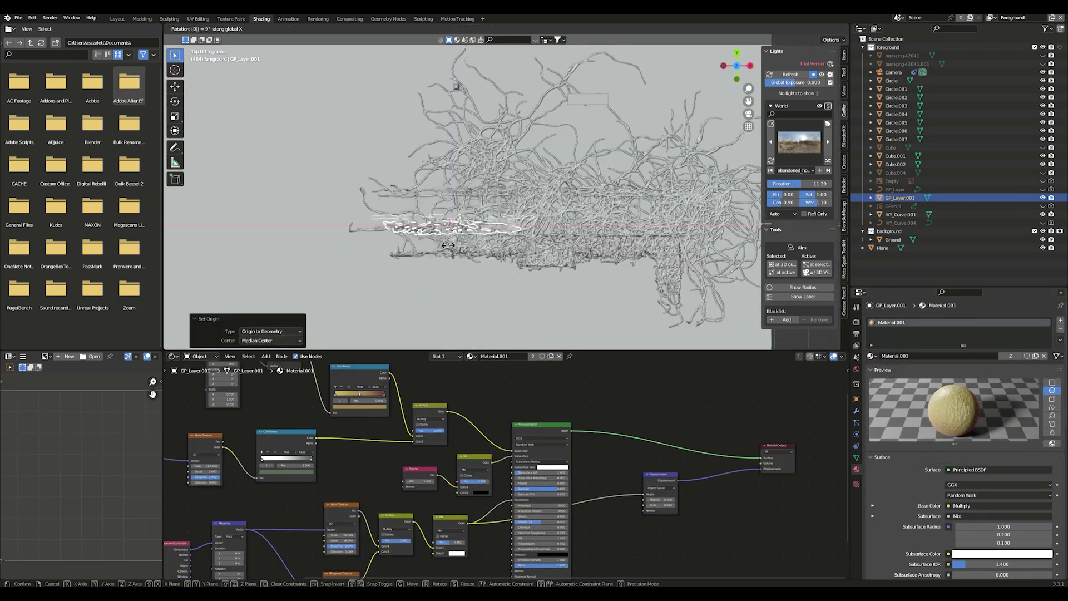
pyautogui.press('r')
pyautogui.press('x')
pyautogui.press('9')
pyautogui.press('0')
pyautogui.press('Return')
pyautogui.press('r')
pyautogui.press('z')
pyautogui.press('Escape')
# Move the branch into place and scale it down much smaller, then reselect it.
pyautogui.press('g')
pyautogui.click(655, 35)
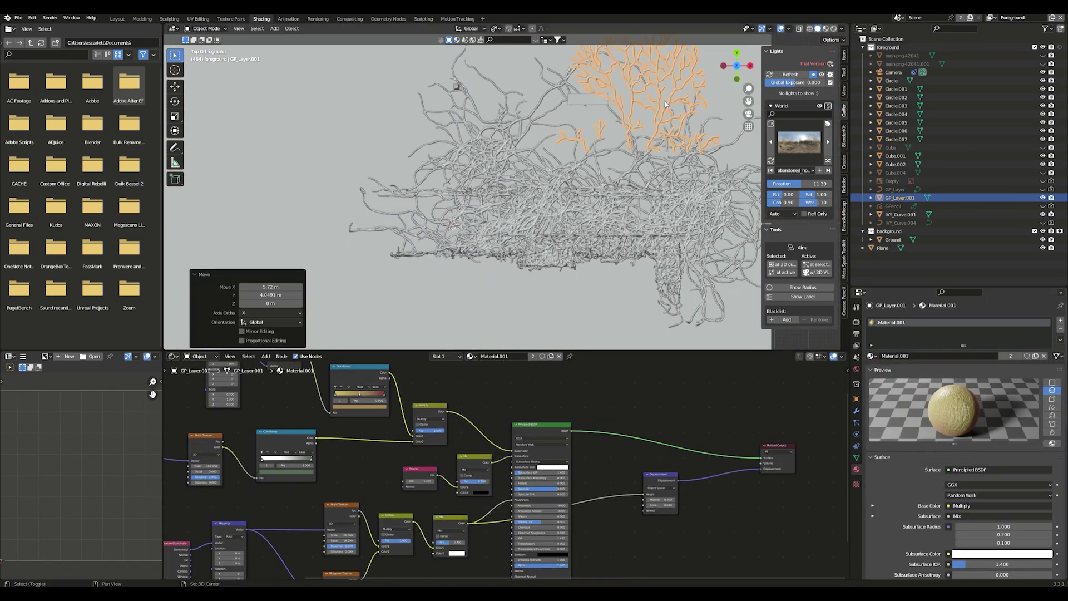
pyautogui.scroll(2, 645, 133)
pyautogui.press('s')
pyautogui.click(614, 114)
pyautogui.click(664, 119)
pyautogui.click(601, 153)
# Duplicate the branch along X in front of the storefront and view through the camera.
pyautogui.rightClick(476, 139)
pyautogui.click(476, 139)
pyautogui.press('x')
pyautogui.click(500, 167)
pyautogui.press('KP_0')
pyautogui.scroll(3, 502, 187)
pyautogui.scroll(-6, 502, 187)
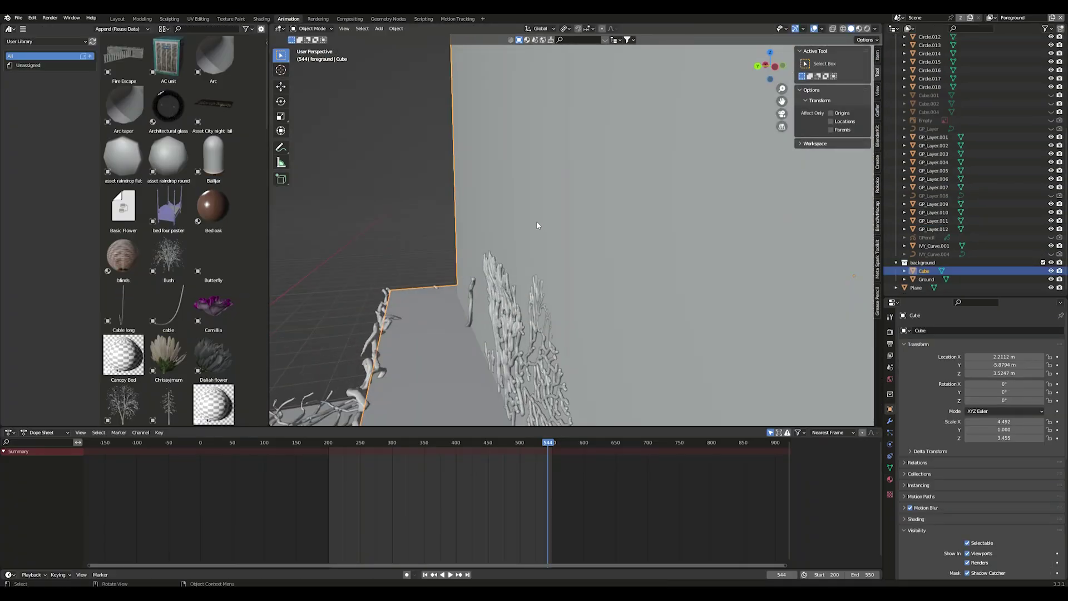
pyautogui.press('Tab')
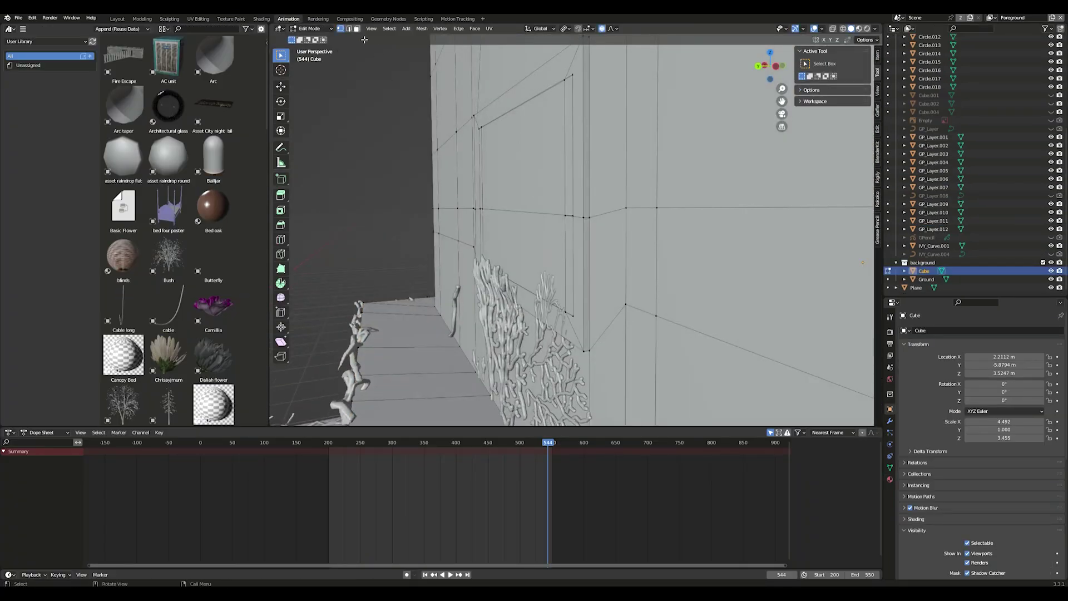
# Extrude the storefront's window face along Y to recess it into the wall.
pyautogui.press('3')
pyautogui.click(541, 146)
pyautogui.press('e')
pyautogui.press('y')
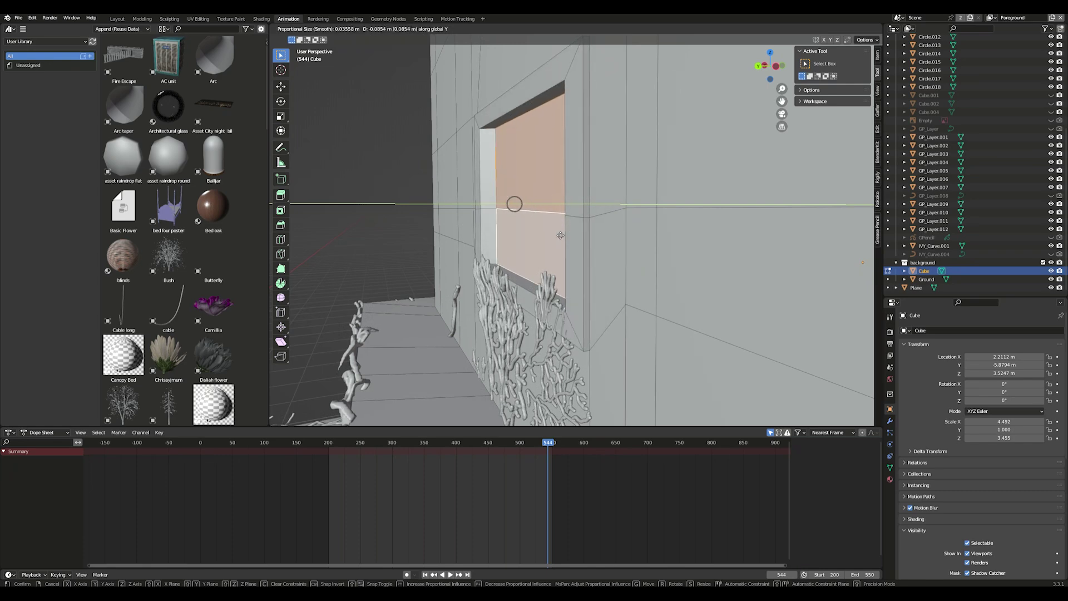
pyautogui.click(560, 236)
pyautogui.press('Tab')
# Select a branch copy by the wall and move its coral tips along Y.
pyautogui.scroll(5, 548, 240)
pyautogui.moveTo(549, 241); pyautogui.dragTo(503, 270, button='middle')
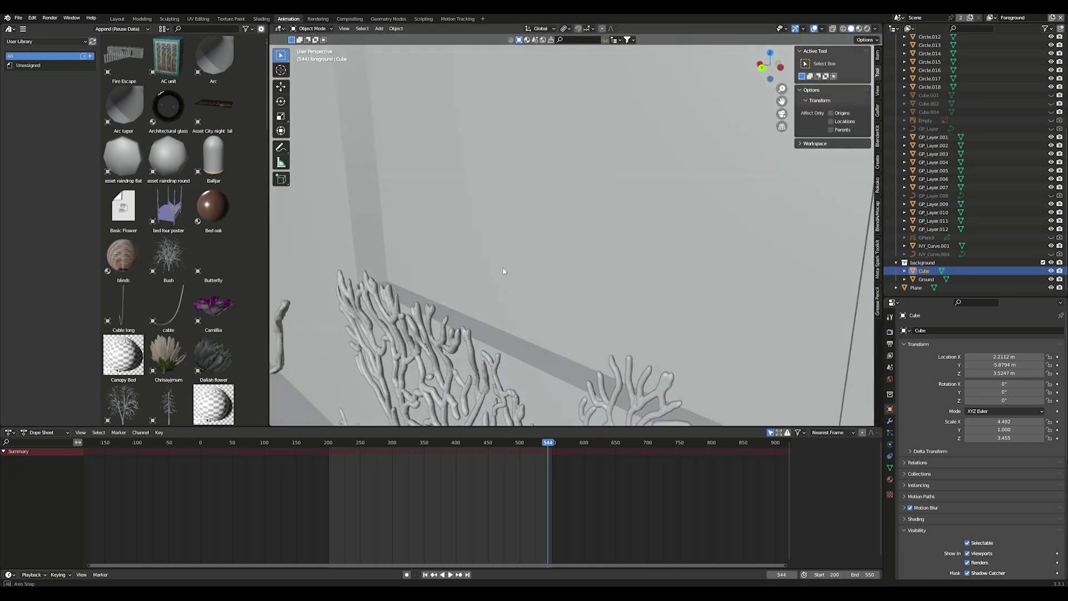
pyautogui.click(432, 313)
pyautogui.press('Tab')
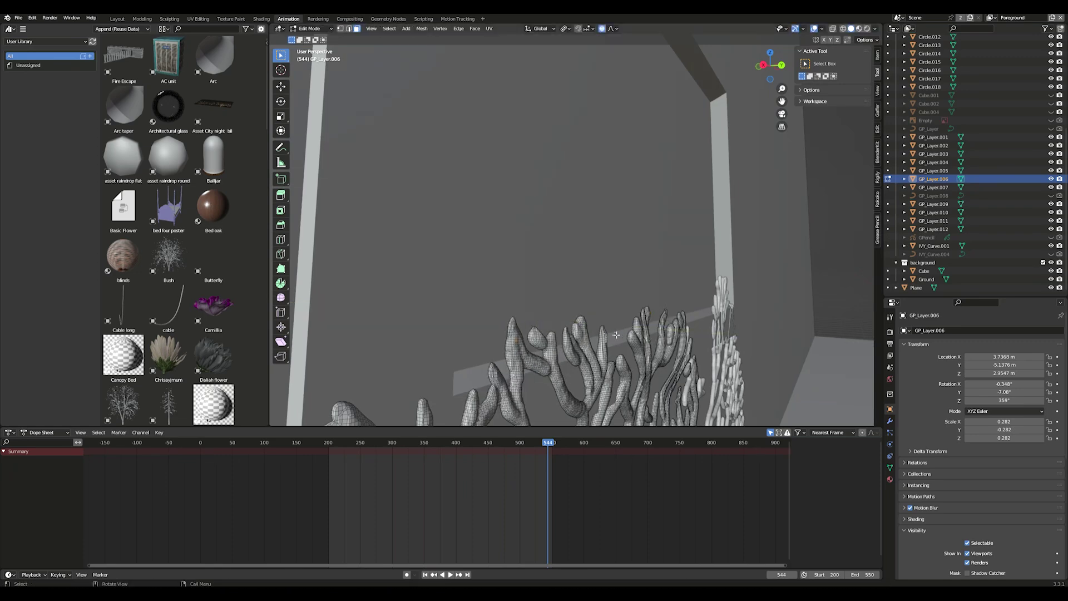
pyautogui.press('g')
pyautogui.press('y')
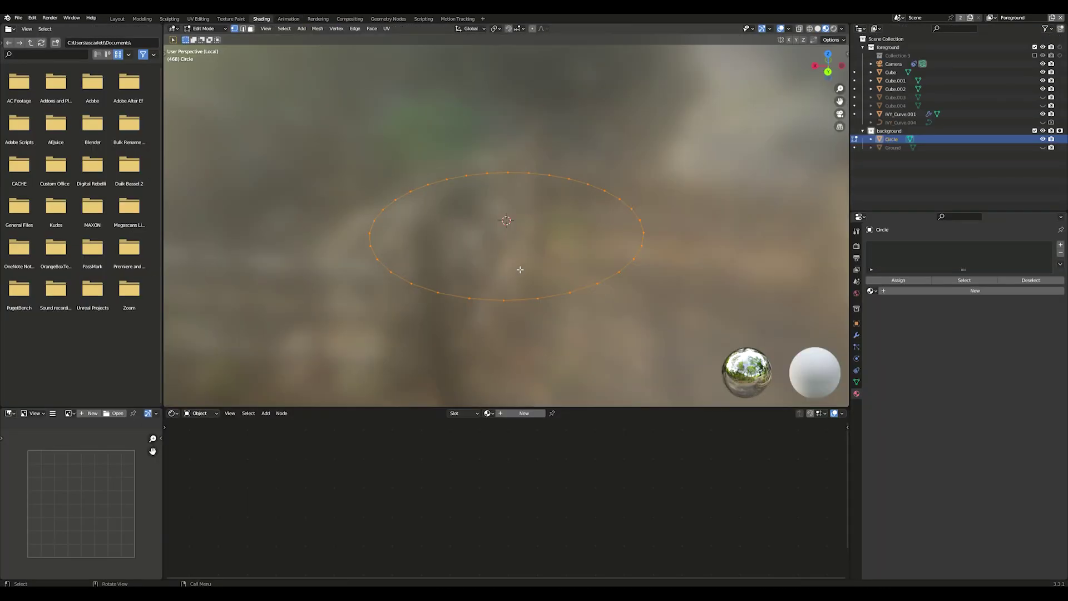
# Fill the circle outline with a face, inset it, and view it from the top.
pyautogui.press('f')
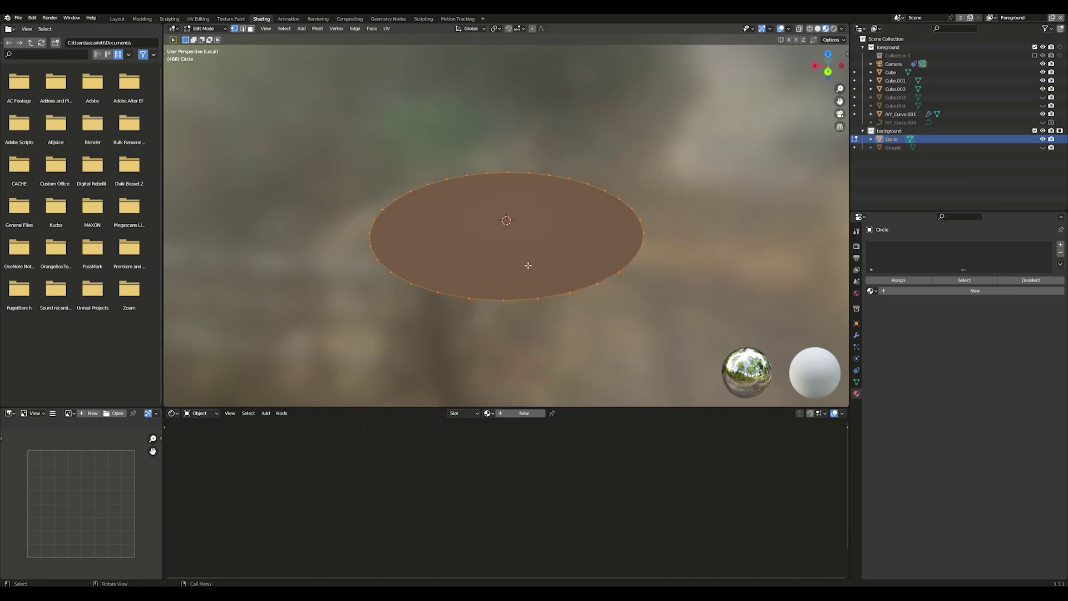
pyautogui.press('i')
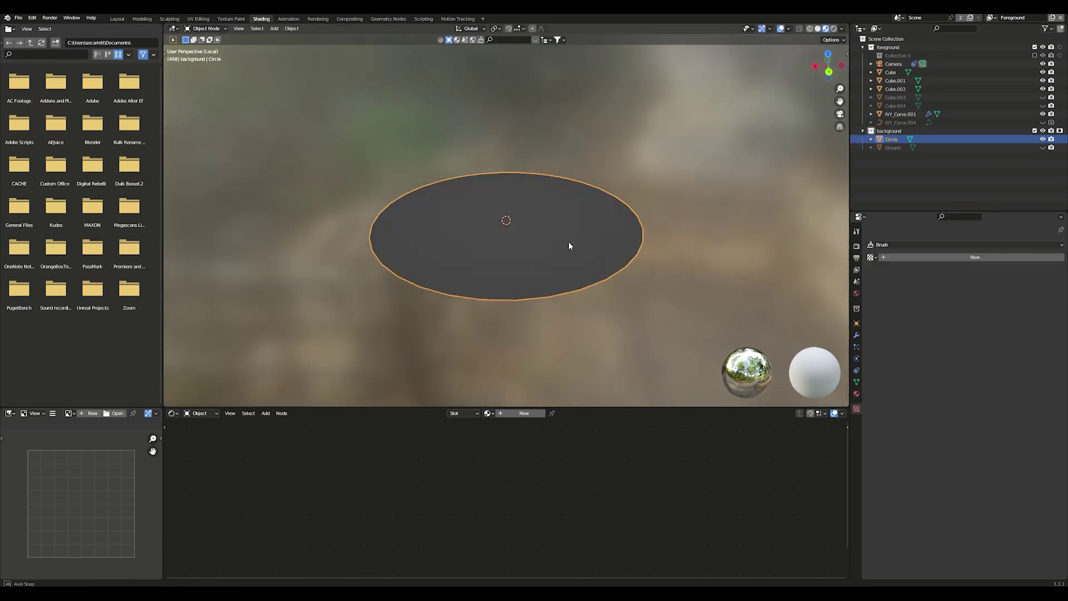
pyautogui.press('Tab')
pyautogui.press('KP_7')
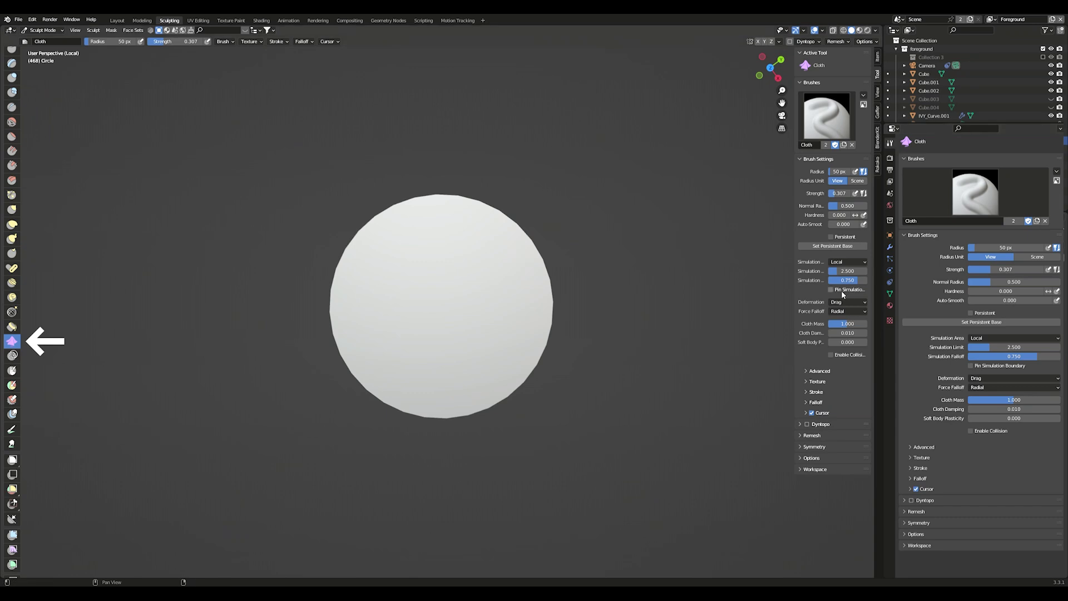
# Crumple the circle's edges with the Cloth brush, then switch to Elastic Deform.
pyautogui.click(844, 300)
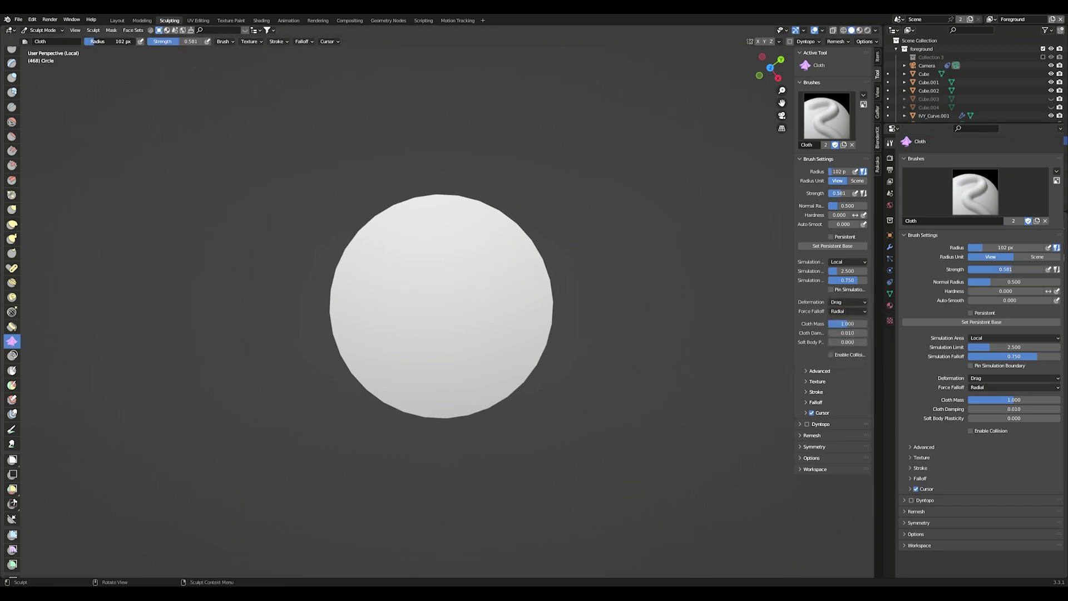
pyautogui.moveTo(397, 214); pyautogui.dragTo(362, 345, button='middle')
pyautogui.moveTo(344, 350)
pyautogui.mouseDown()
pyautogui.moveTo(494, 390)
pyautogui.moveTo(484, 388)
pyautogui.moveTo(508, 363)
pyautogui.mouseUp()
pyautogui.moveTo(508, 363); pyautogui.dragTo(450, 311, button='middle')
pyautogui.scroll(2, 454, 367)
pyautogui.click(12, 224)
pyautogui.moveTo(281, 267); pyautogui.dragTo(400, 333, button='middle')
pyautogui.hotkey('ctrl', 'pageup')
# Extrude the sheet along Z and merge vertices by distance at 0.0301 m.
pyautogui.press('a')
pyautogui.press('e')
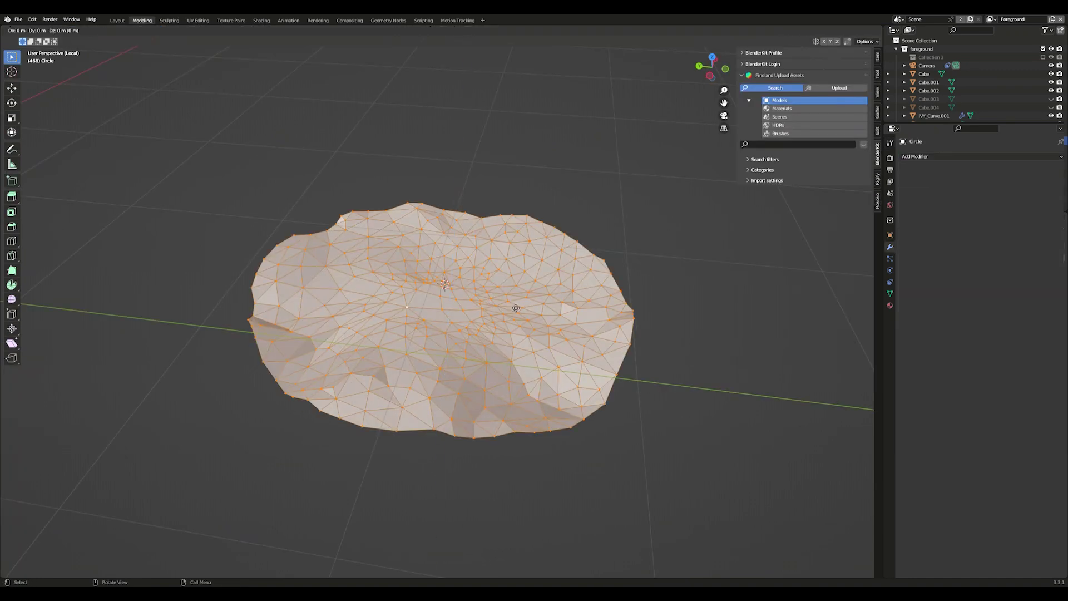
pyautogui.click(153, 30)
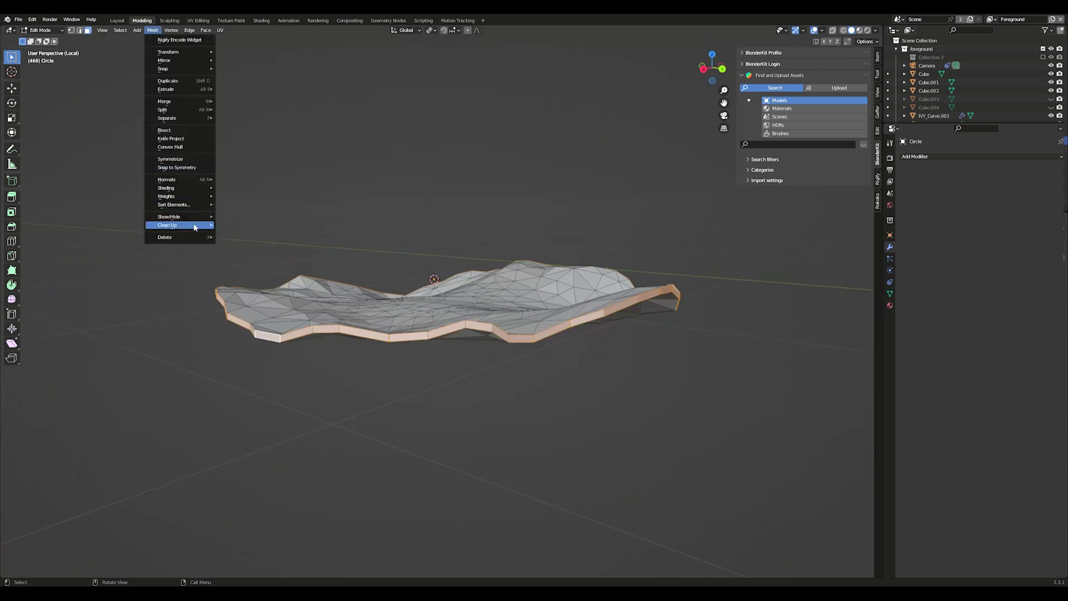
pyautogui.moveTo(189, 225)
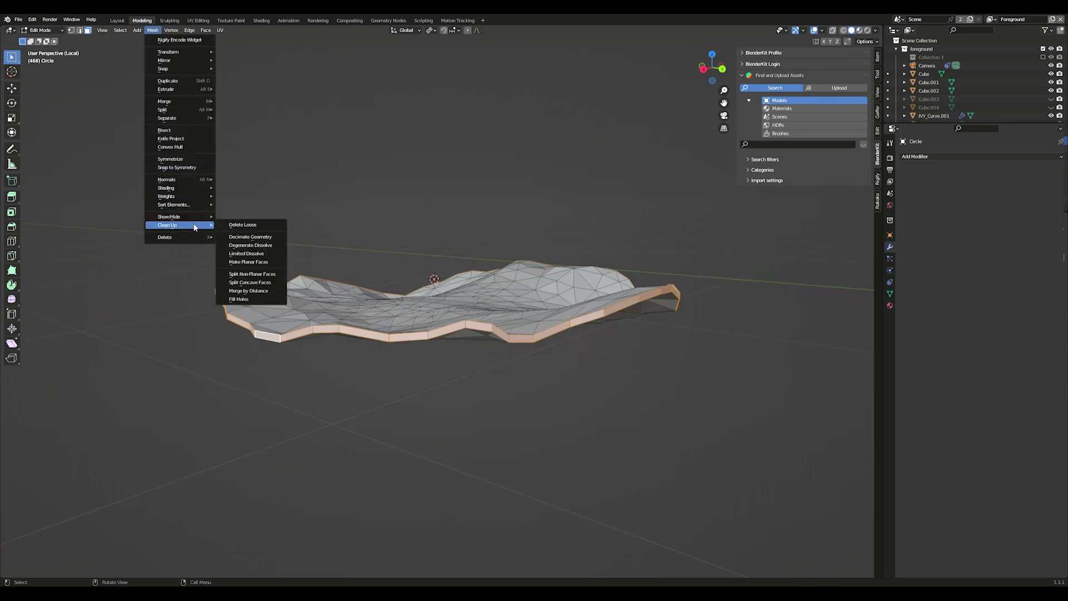
pyautogui.click(272, 290)
pyautogui.moveTo(106, 549); pyautogui.dragTo(149, 549)
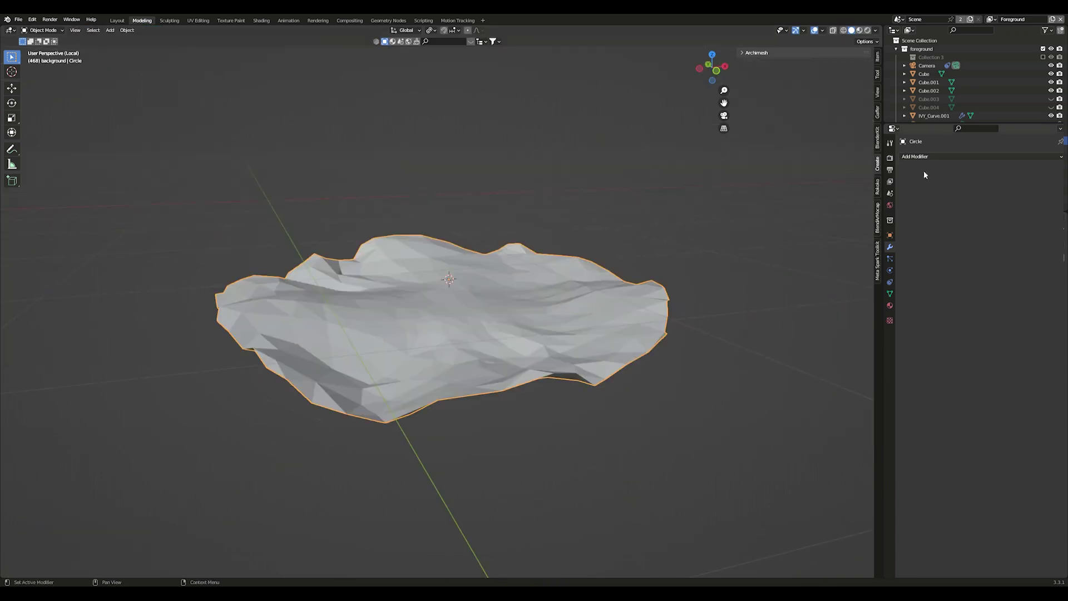
# Add a Cloth simulation with the Silk preset, pressure enabled and reduced gravity.
pyautogui.click(924, 157)
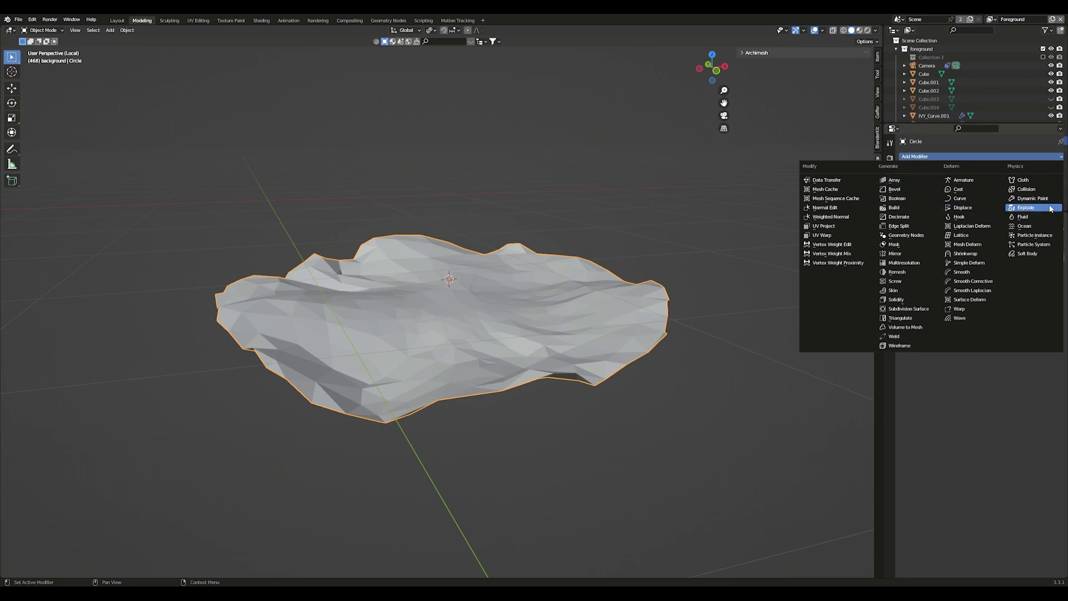
pyautogui.click(1039, 182)
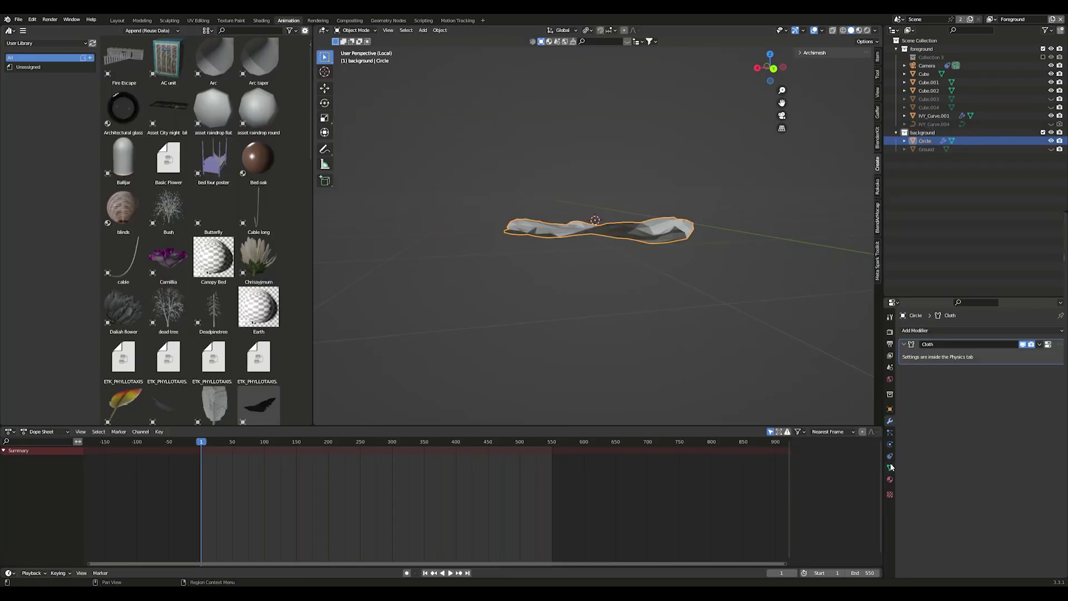
pyautogui.click(890, 444)
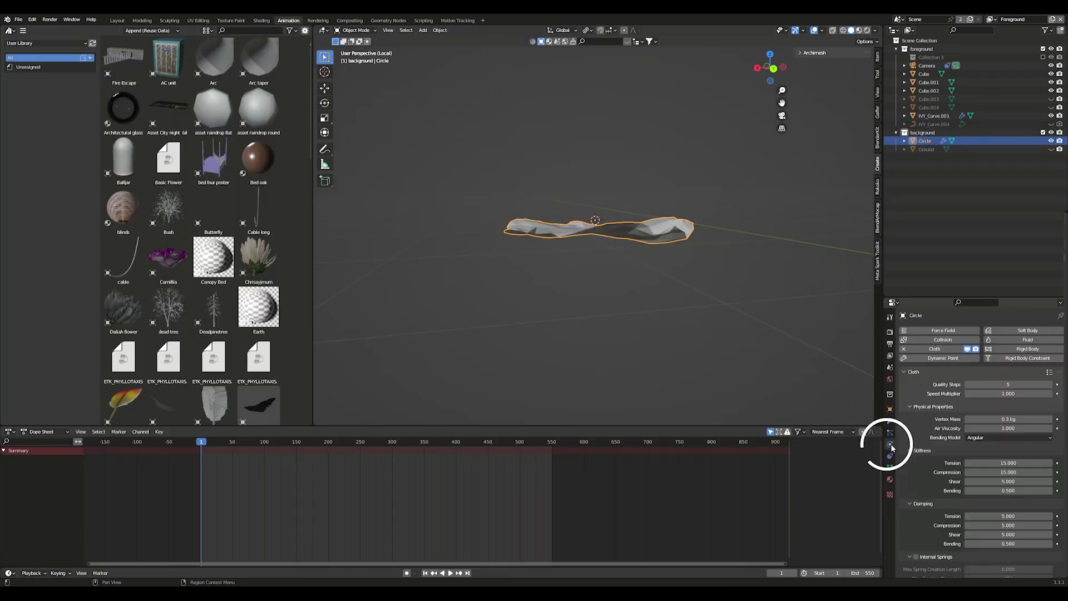
pyautogui.click(1049, 372)
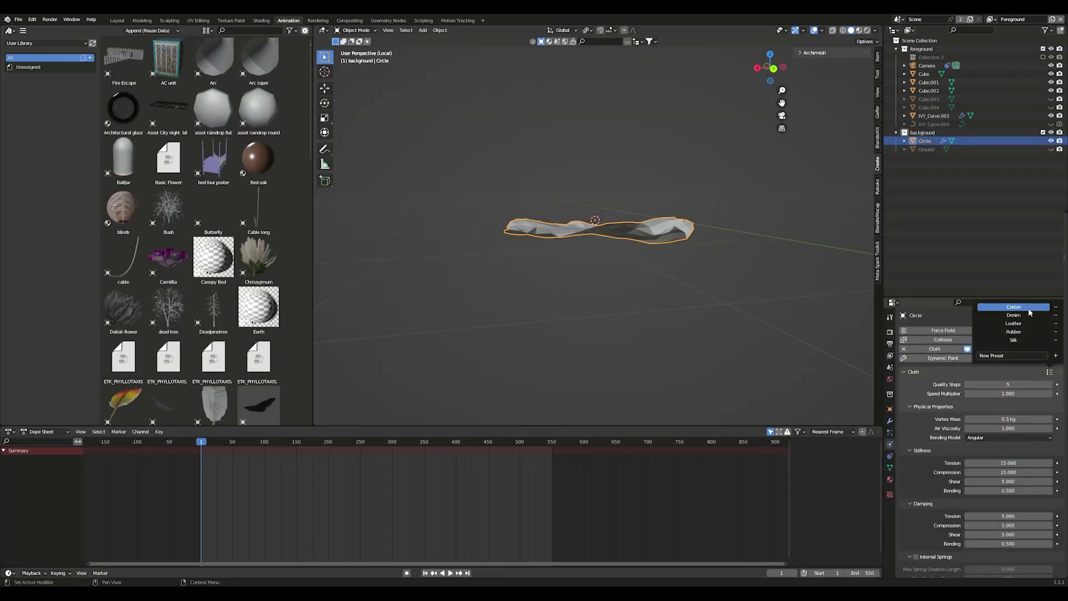
pyautogui.click(1013, 340)
pyautogui.scroll(-4, 945, 400)
pyautogui.click(916, 457)
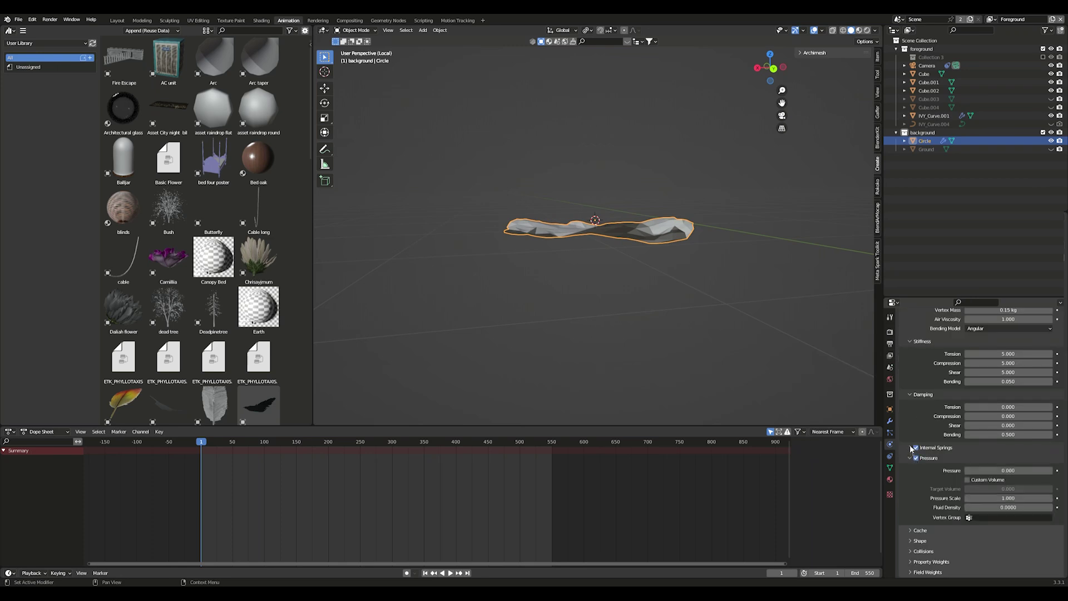
pyautogui.click(911, 447)
pyautogui.scroll(-3, 944, 438)
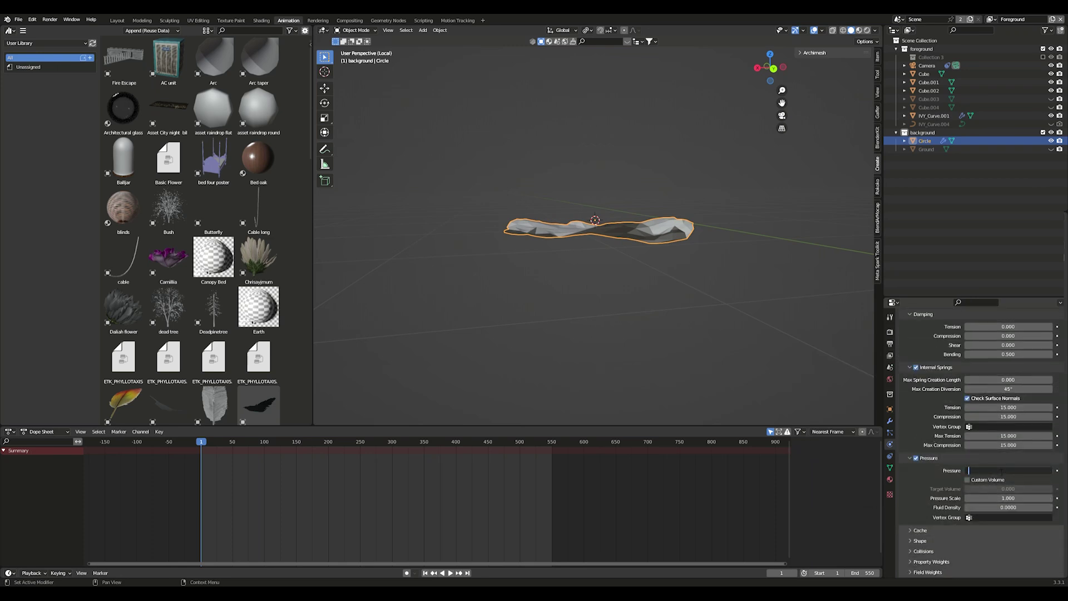
pyautogui.moveTo(1013, 440); pyautogui.dragTo(995, 440)
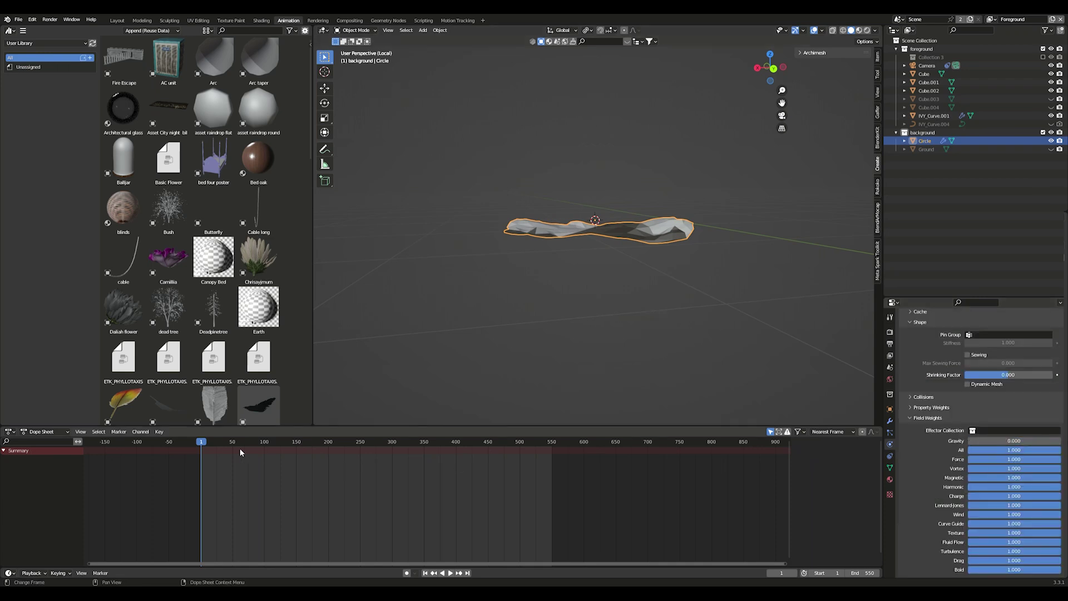
# Play the cloth simulation and smooth the resulting vertices.
pyautogui.press('space')
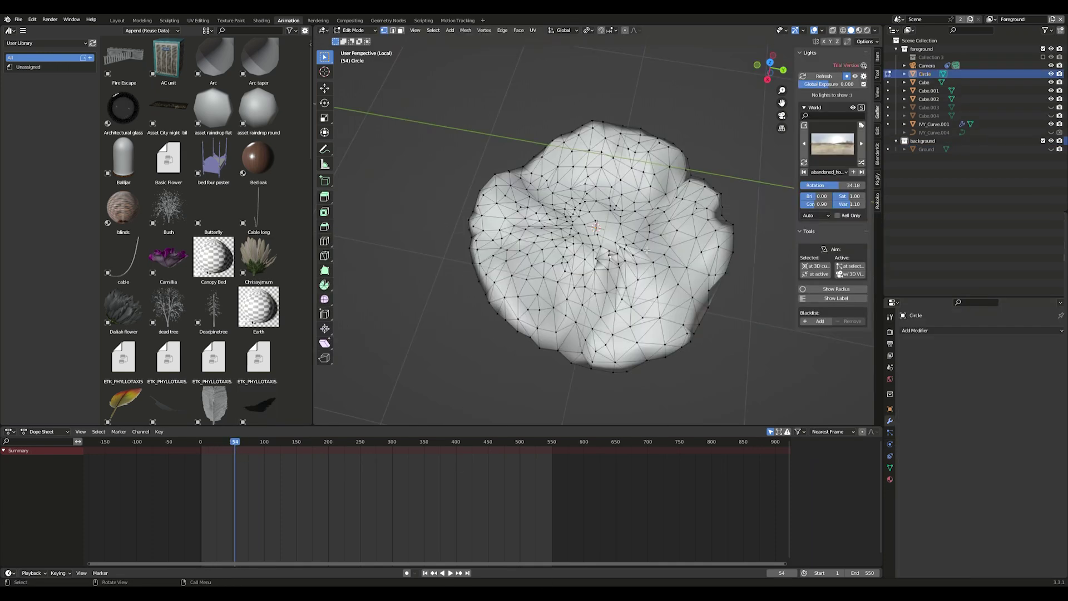
pyautogui.rightClick(621, 246)
pyautogui.click(621, 246)
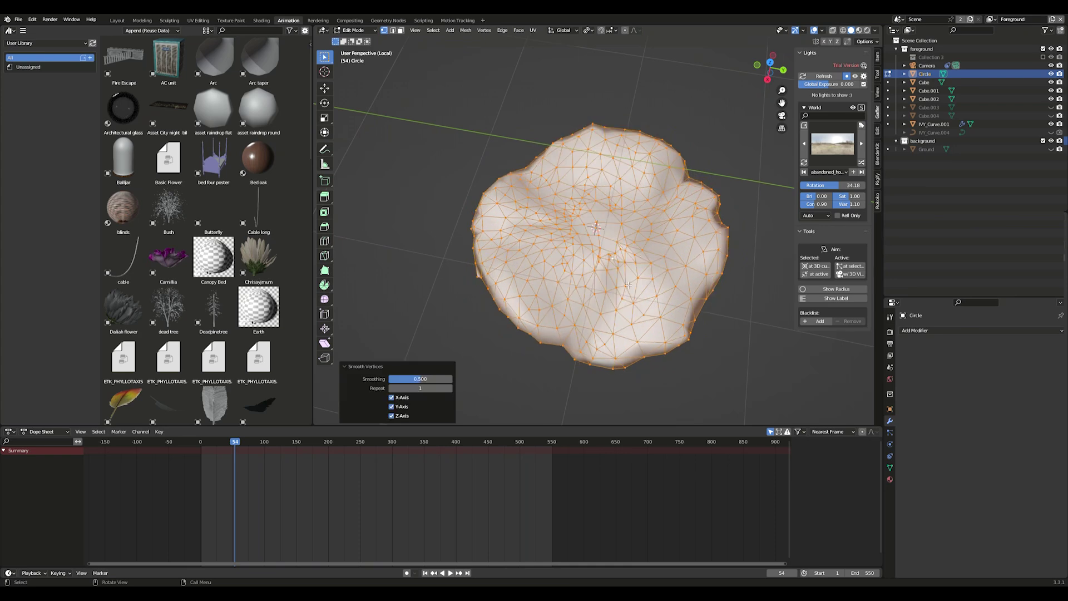
pyautogui.press('Tab')
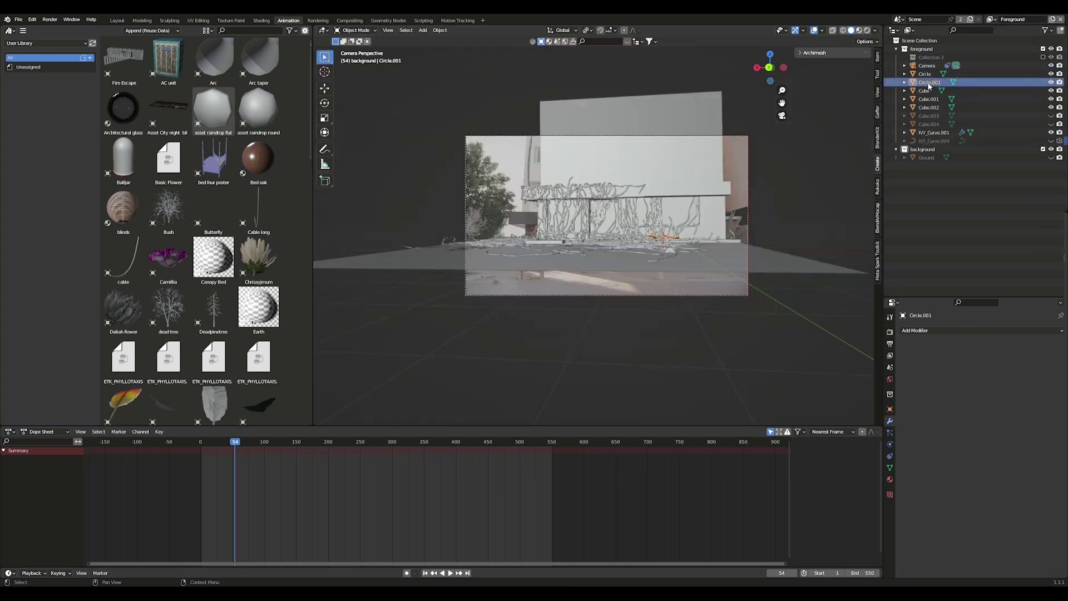
# Move Circle.001 along X among the ivy and scale it down to 0.309.
pyautogui.keyDown('shift'); pyautogui.click(926, 75); pyautogui.keyUp('shift')
pyautogui.scroll(5, 500, 223)
pyautogui.press('g')
pyautogui.press('x')
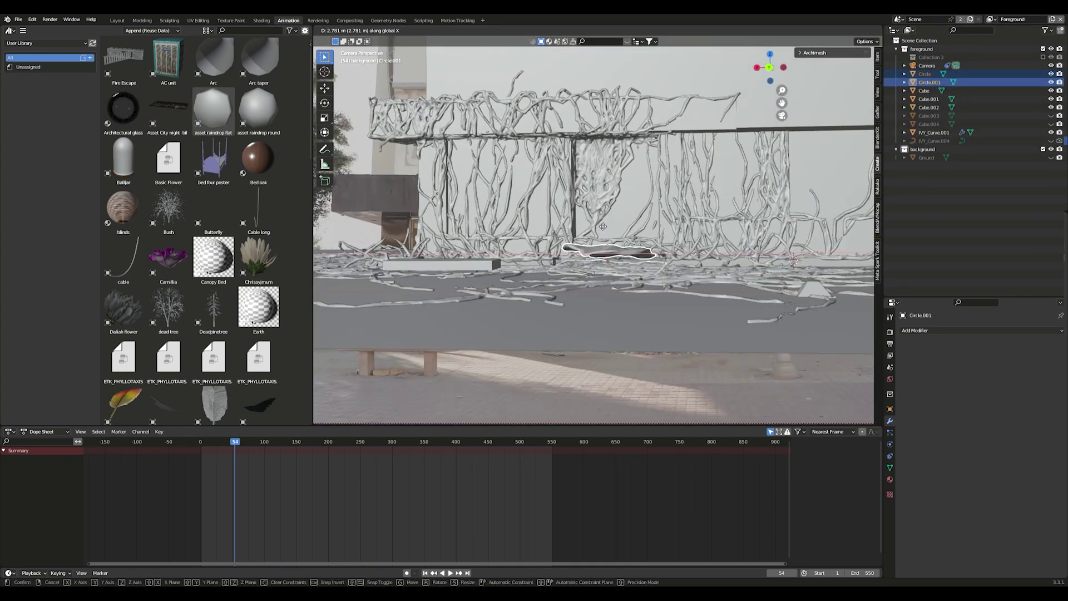
pyautogui.click(462, 218)
pyautogui.press('KP_7')
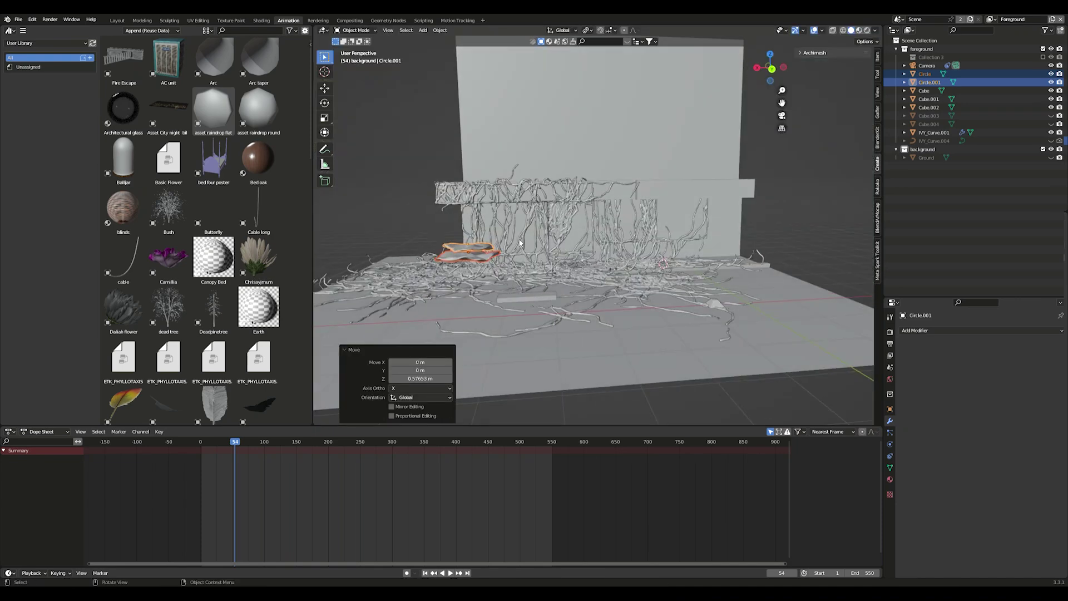
pyautogui.press('s')
pyautogui.click(740, 241)
# Isolate the circle in top view and link the Gradient Texture into the shader.
pyautogui.press('KP_0')
pyautogui.press('KP_7')
pyautogui.press('KP_Divide')
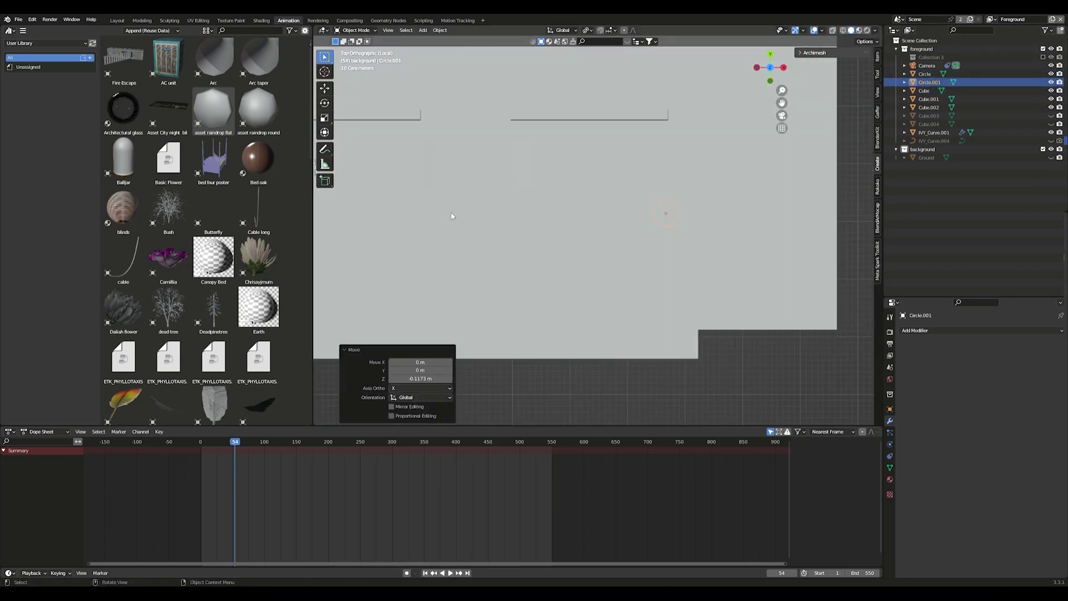
pyautogui.moveTo(327, 433); pyautogui.dragTo(415, 460)
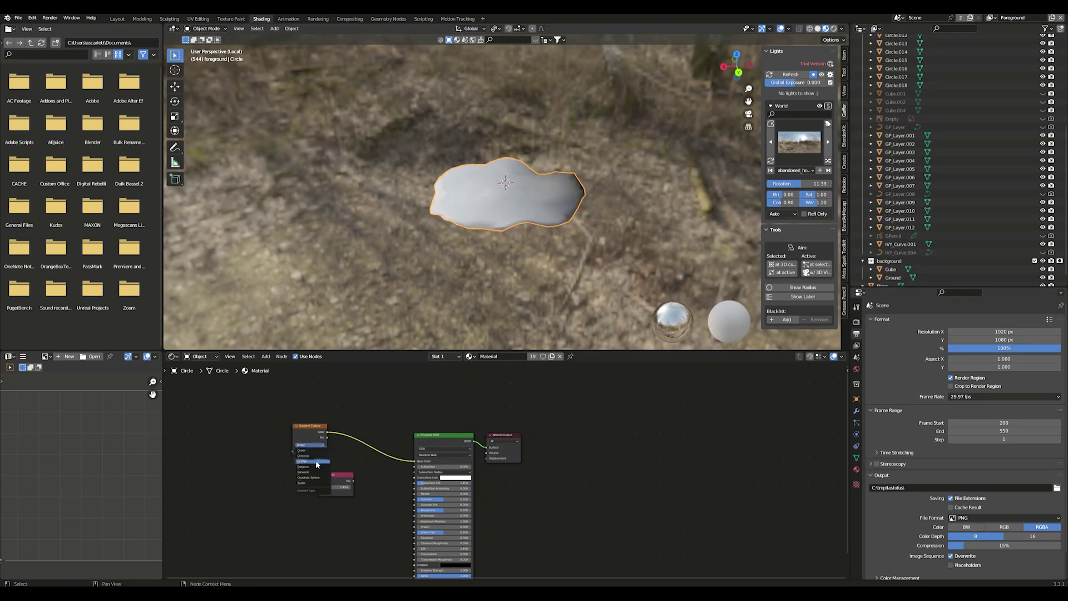
# Set the gradient to Quadratic Sphere and drive its vector with Texture Coordinate.
pyautogui.click(317, 476)
pyautogui.scroll(3, 525, 230)
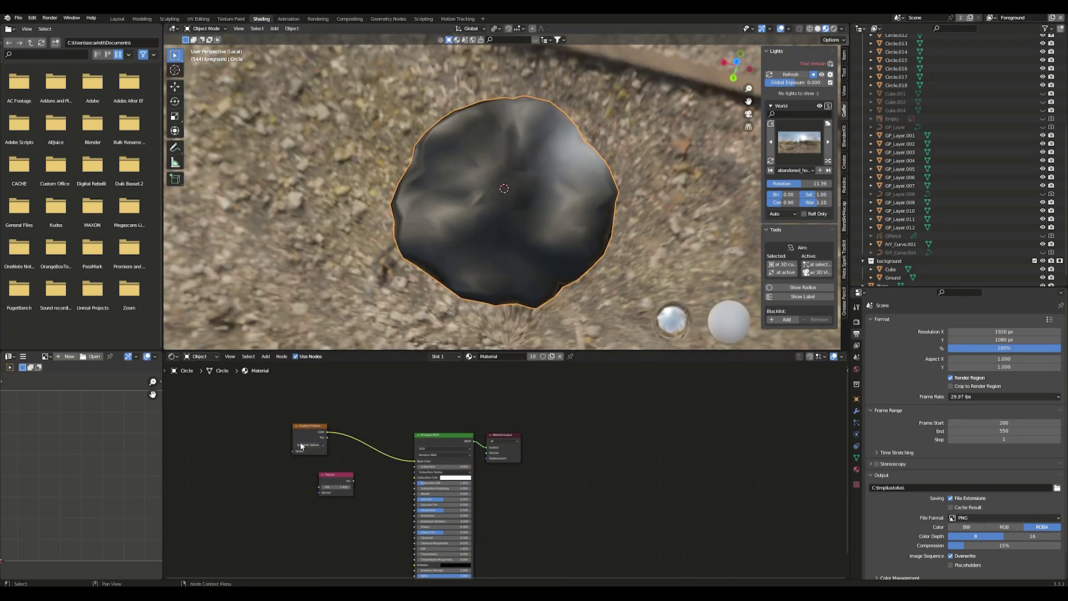
pyautogui.click(317, 472)
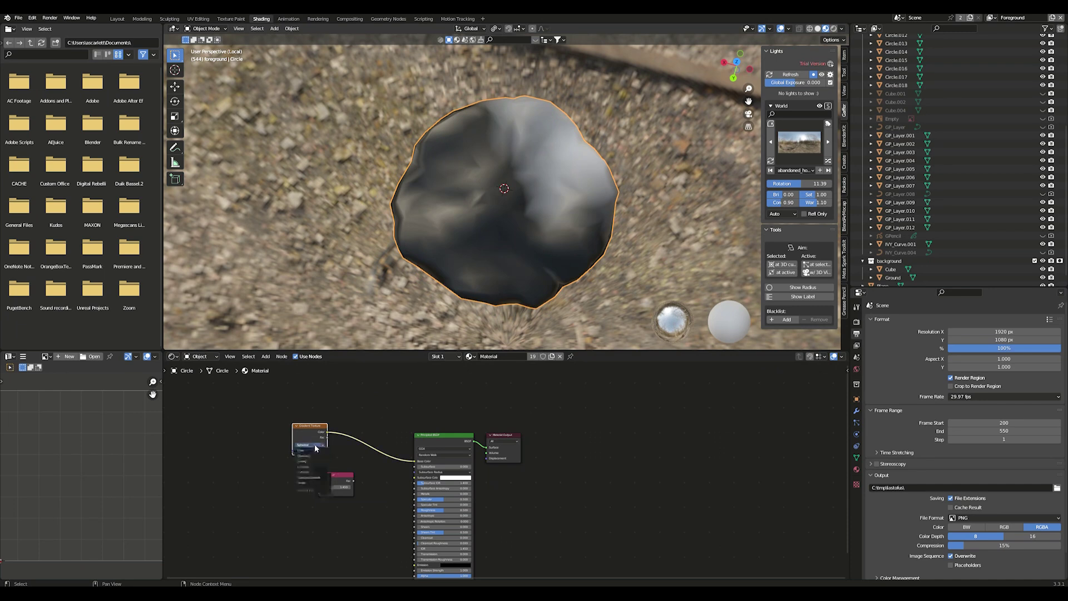
pyautogui.click(318, 477)
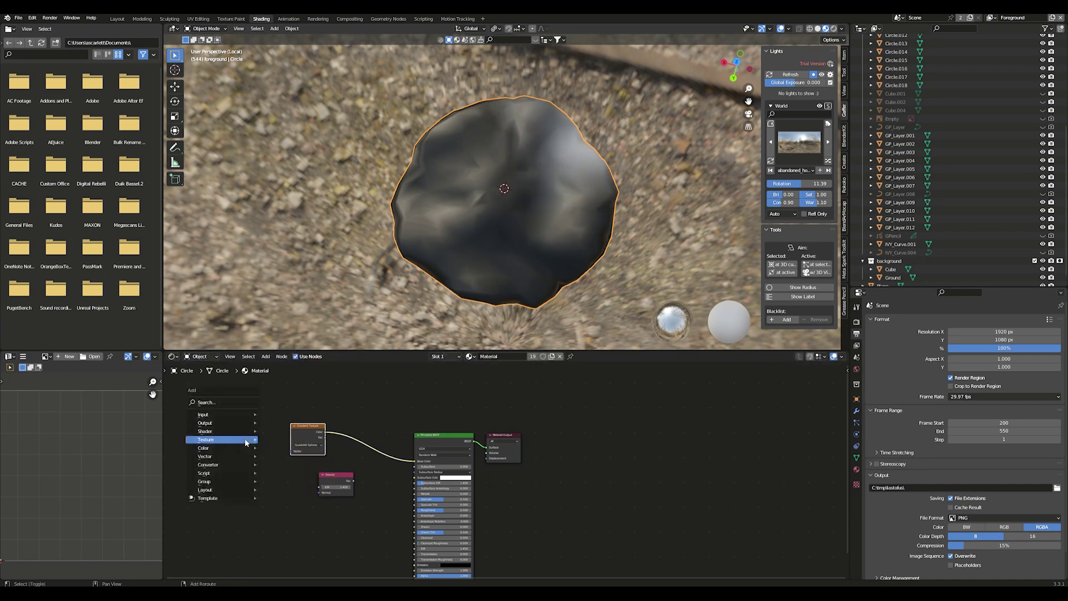
pyautogui.moveTo(234, 417)
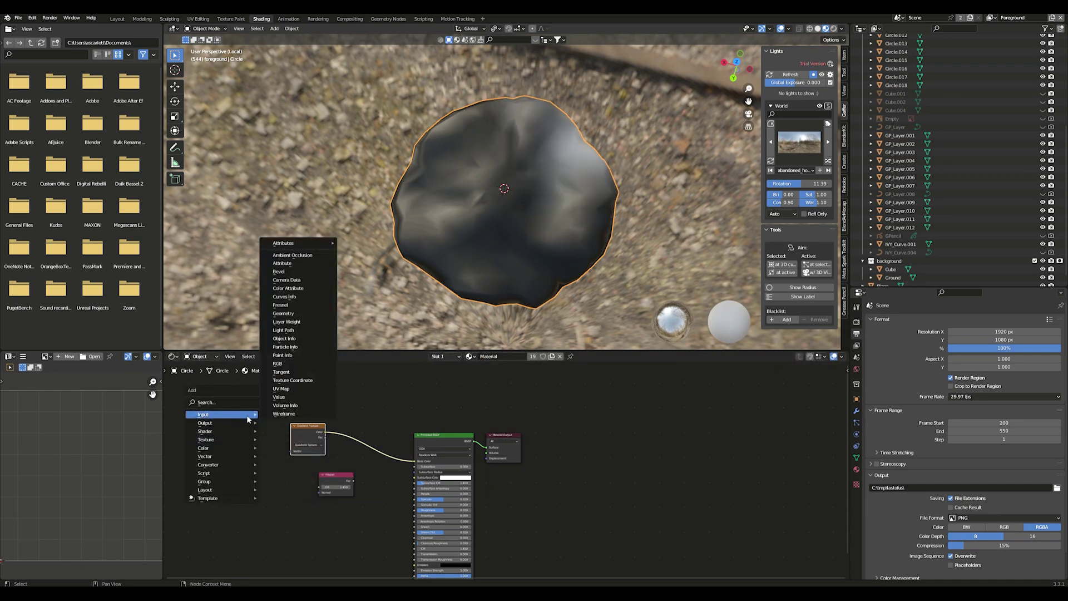
pyautogui.click(303, 383)
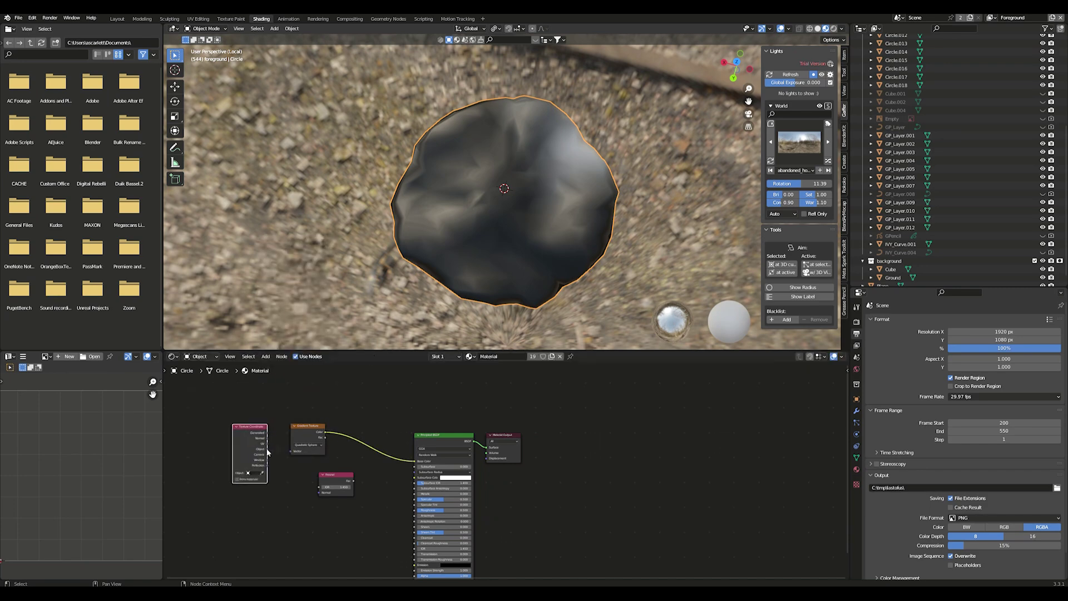
pyautogui.moveTo(295, 452); pyautogui.dragTo(294, 451)
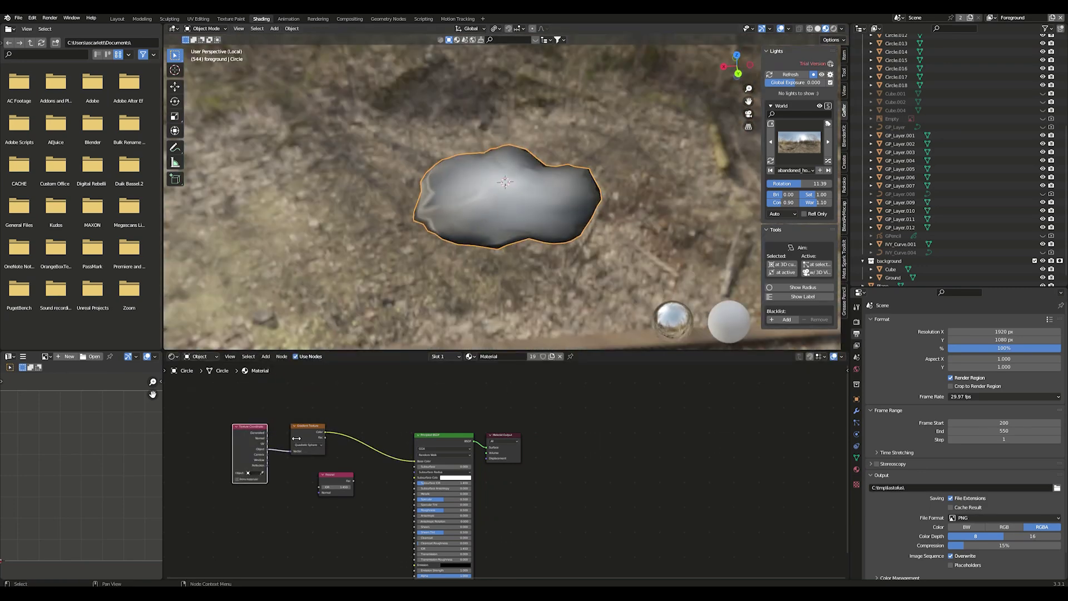
# Insert a ColorRamp between gradient and shader and make a ramp stop peach.
pyautogui.hotkey('shift', 'a')
pyautogui.moveTo(295, 486)
pyautogui.click(356, 398)
pyautogui.click(363, 447)
pyautogui.click(361, 452)
pyautogui.moveTo(369, 393); pyautogui.dragTo(374, 390)
pyautogui.click(856, 469)
pyautogui.scroll(2, 498, 465)
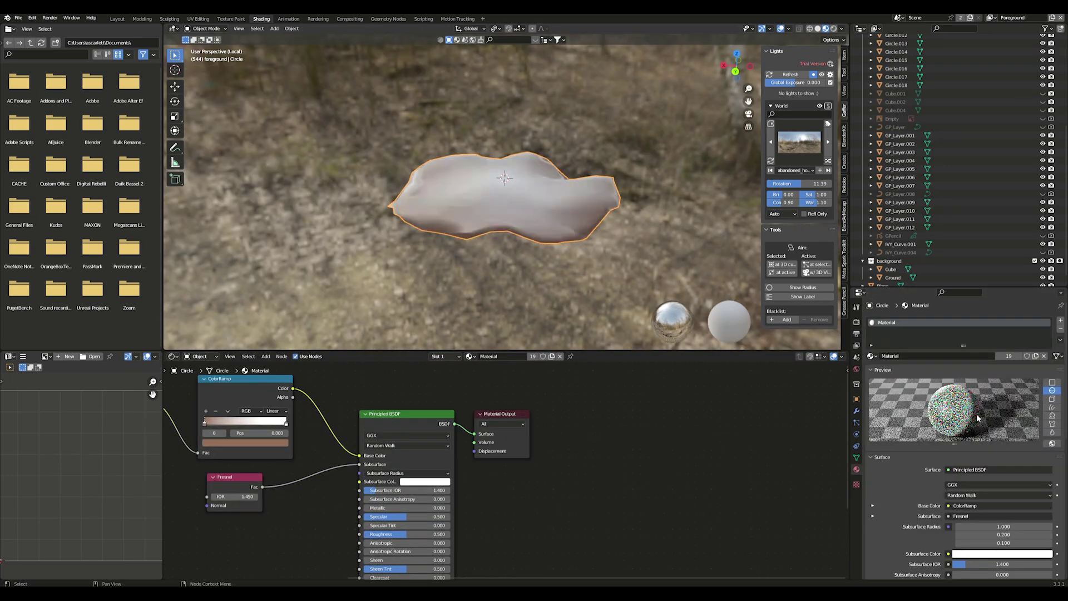
pyautogui.rightClick(545, 210)
pyautogui.moveTo(574, 213)
pyautogui.scroll(-3, 422, 473)
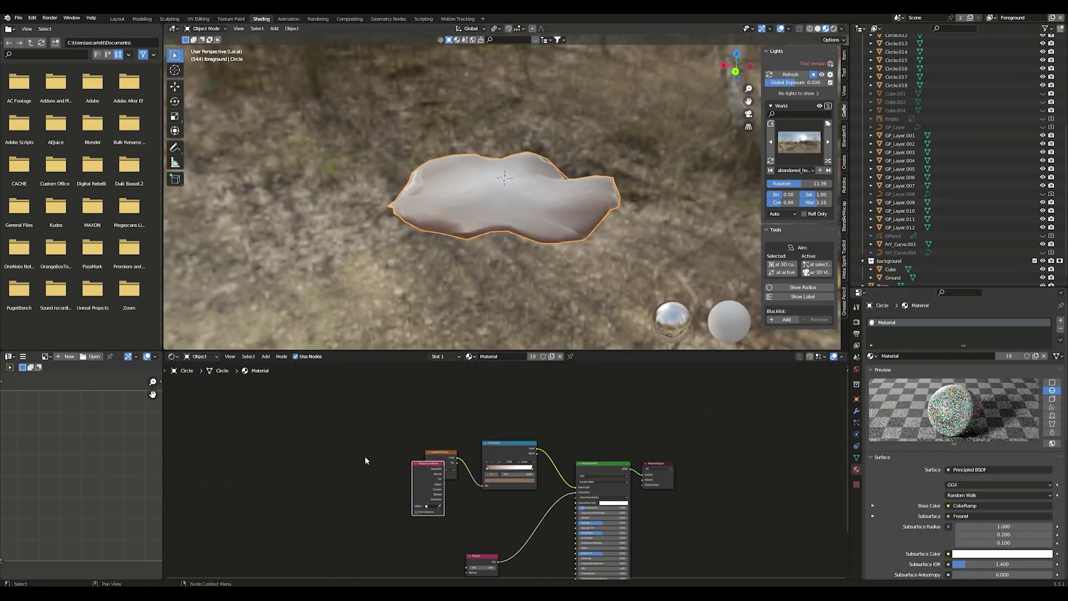
# Add a Noise Texture and a Mix node feeding the ColorRamp.
pyautogui.hotkey('shift', 'a')
pyautogui.click(439, 535)
pyautogui.click(344, 470)
pyautogui.hotkey('shift', 'a')
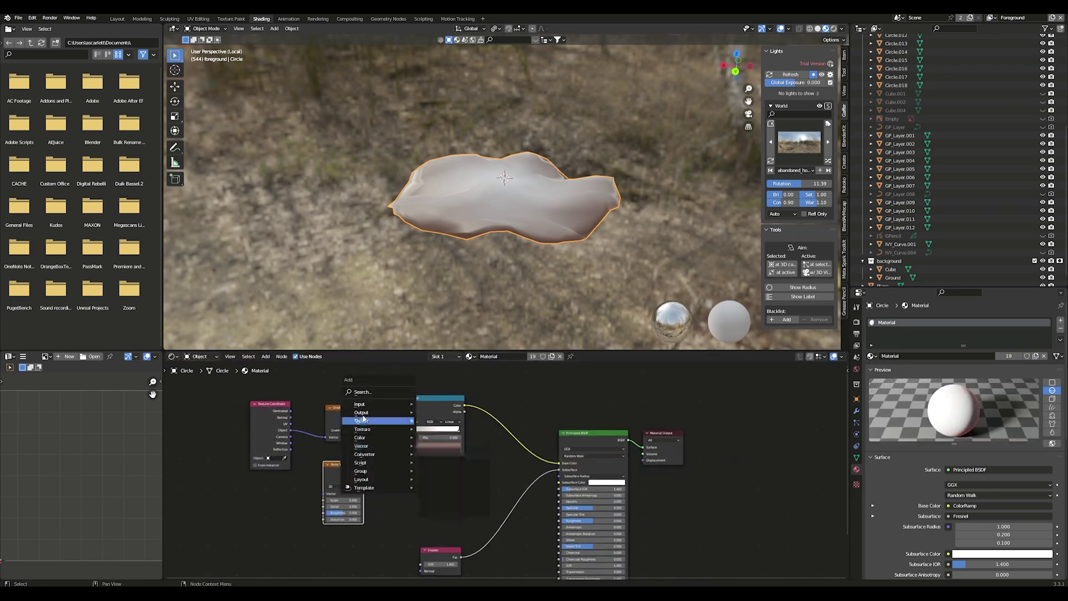
pyautogui.click(444, 467)
pyautogui.click(409, 439)
pyautogui.scroll(2, 500, 470)
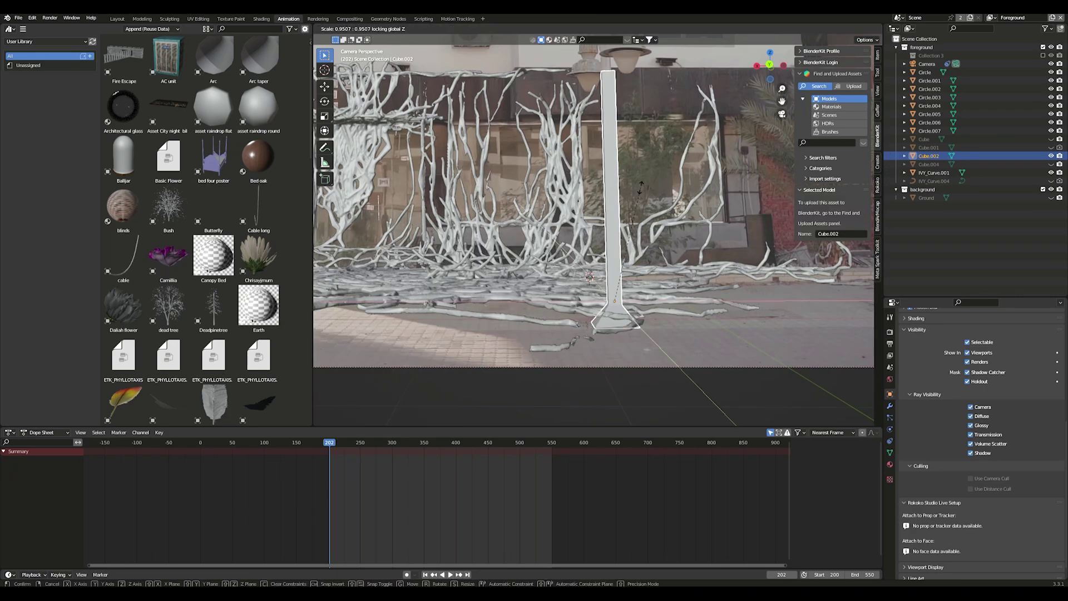
# Edge-slide the bench plank's loop, then return to camera view and Object Mode.
pyautogui.click(590, 250)
pyautogui.scroll(5, 590, 250)
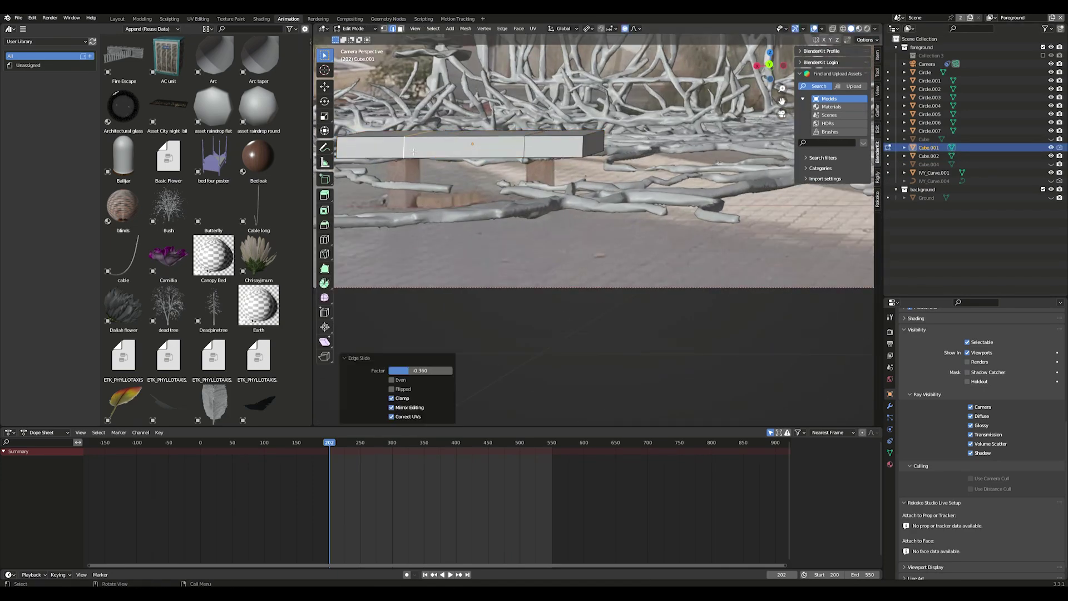
pyautogui.moveTo(414, 151); pyautogui.dragTo(500, 175, button='middle')
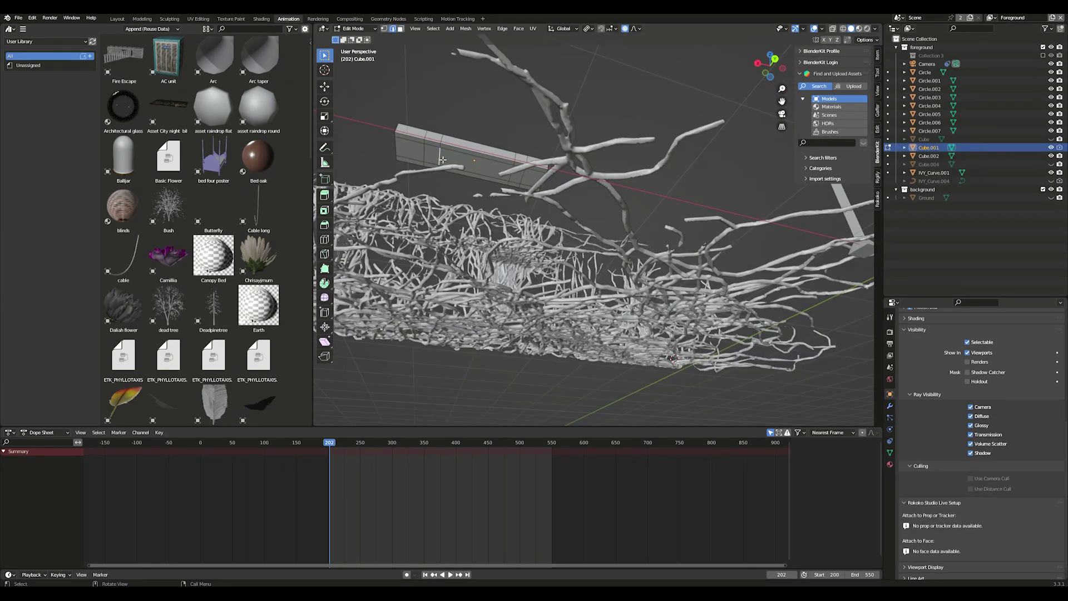
pyautogui.press('g')
pyautogui.press('g')
pyautogui.click(506, 177)
pyautogui.press('KP_0')
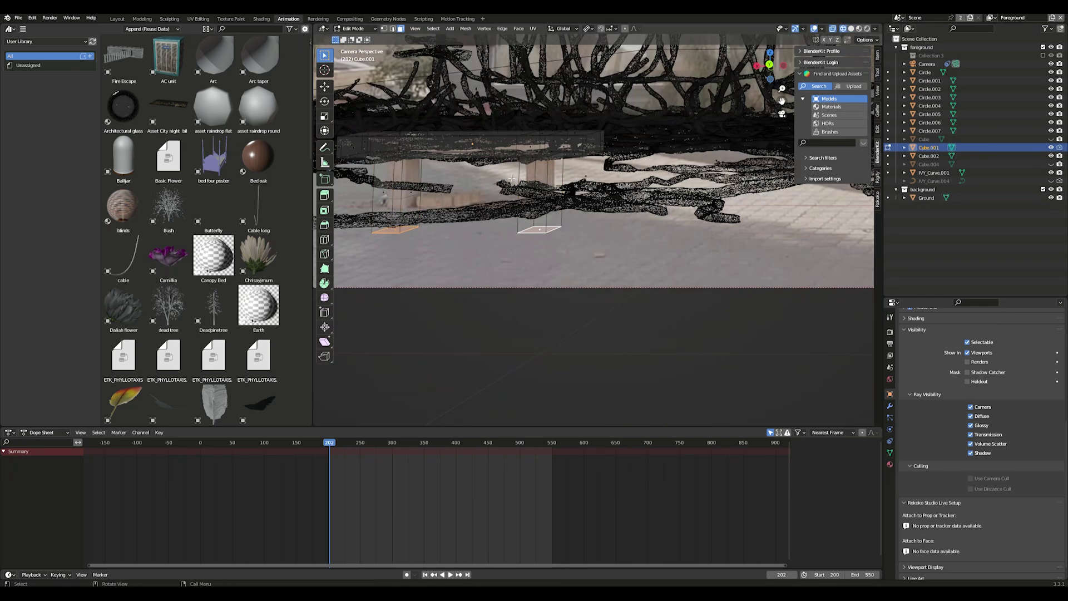
pyautogui.press('Tab')
# Enlarge the bush plane and shift it to the storefront's left side.
pyautogui.scroll(1, 537, 230)
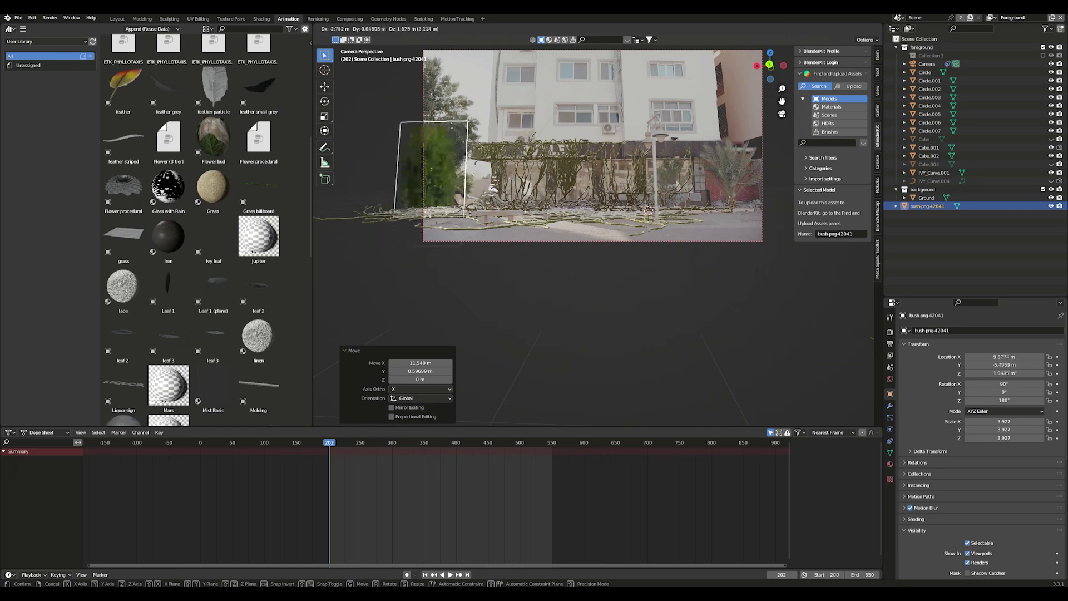
pyautogui.click(475, 120)
pyautogui.press('s')
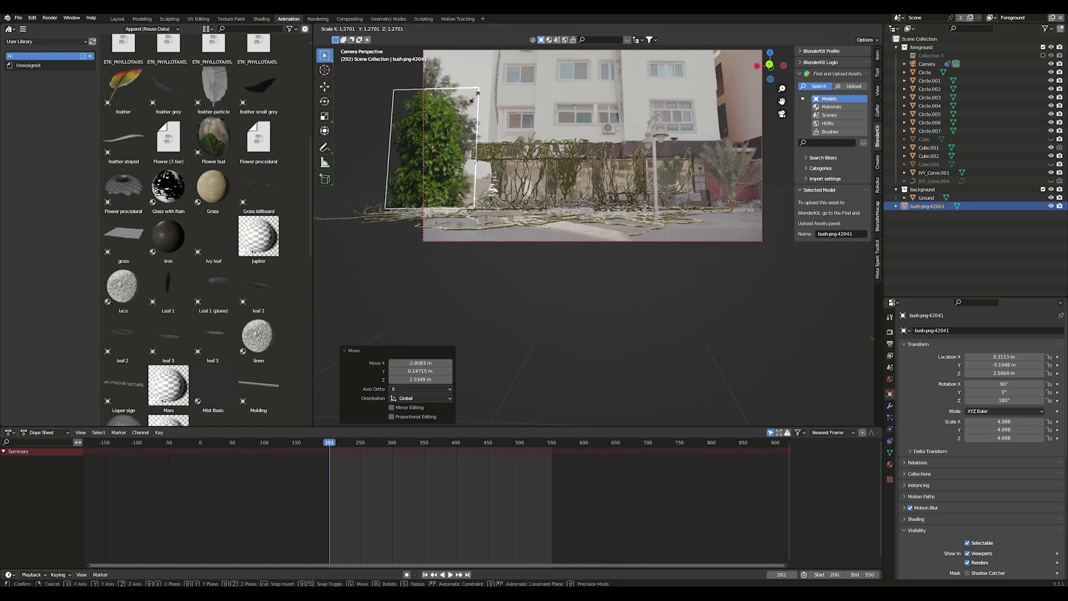
pyautogui.click(474, 97)
pyautogui.click(485, 339)
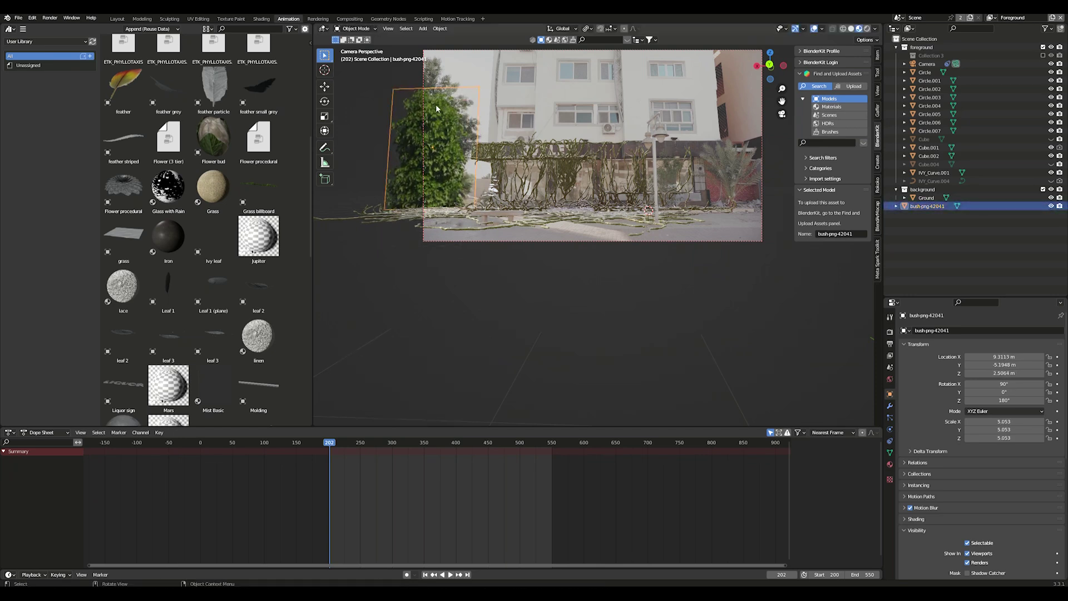
pyautogui.press('s')
pyautogui.click(448, 111)
pyautogui.press('g')
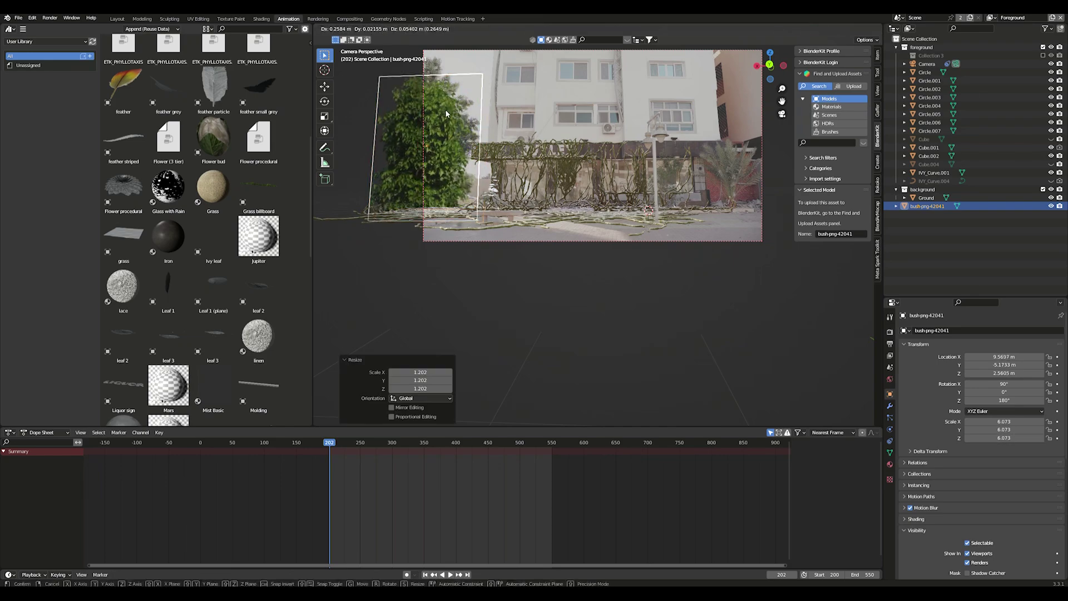
pyautogui.moveTo(190, 144); pyautogui.dragTo(223, 202)
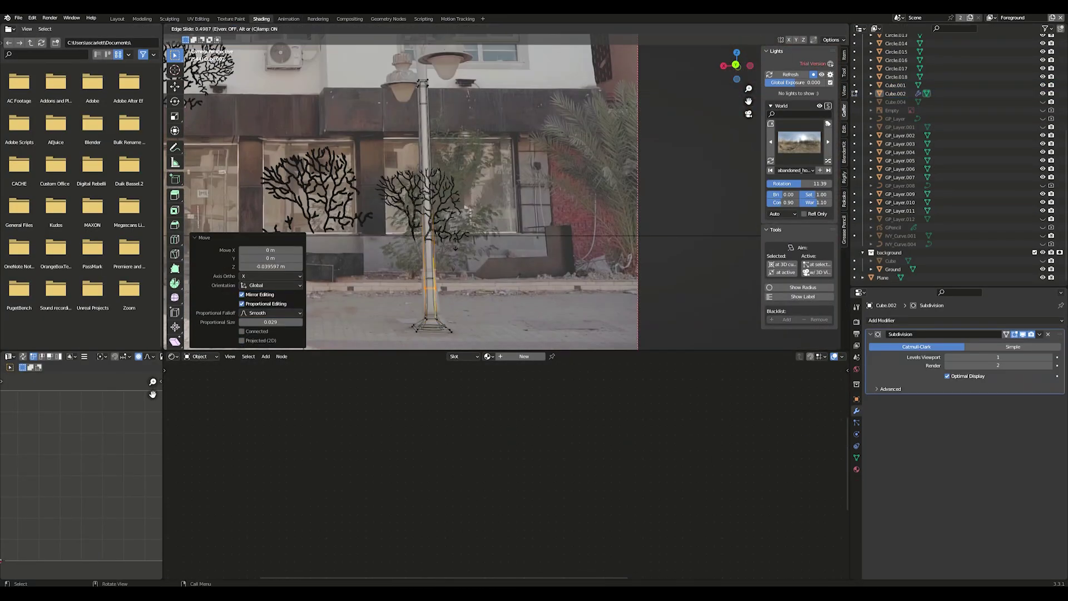
pyautogui.press('x')
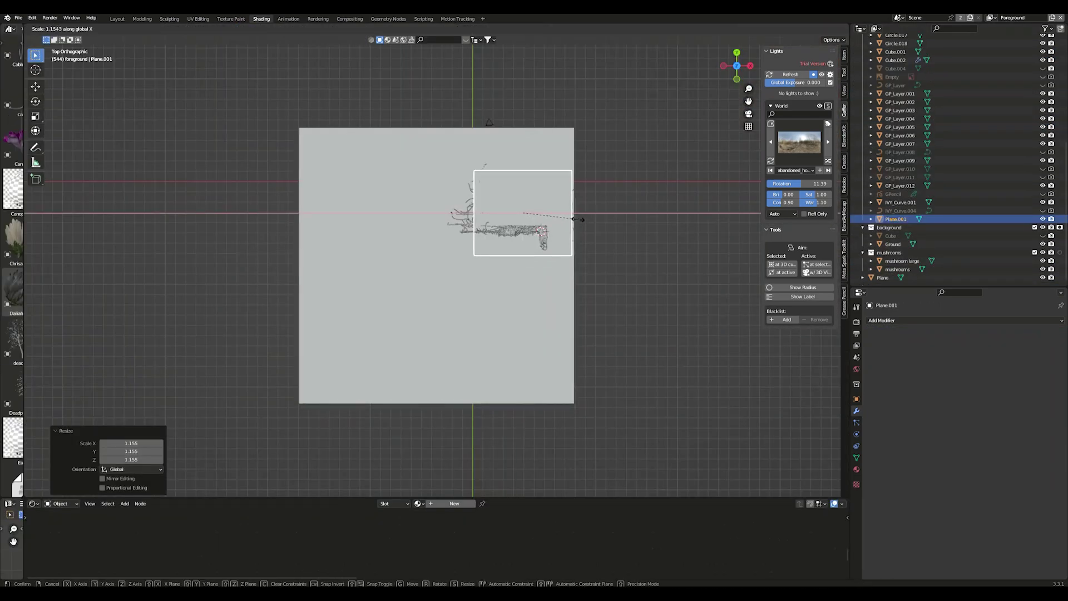
# Finish resizing the new plane along X and Y, then return to Object Mode.
pyautogui.press('Escape')
pyautogui.press('g')
pyautogui.press('x')
pyautogui.click(571, 218)
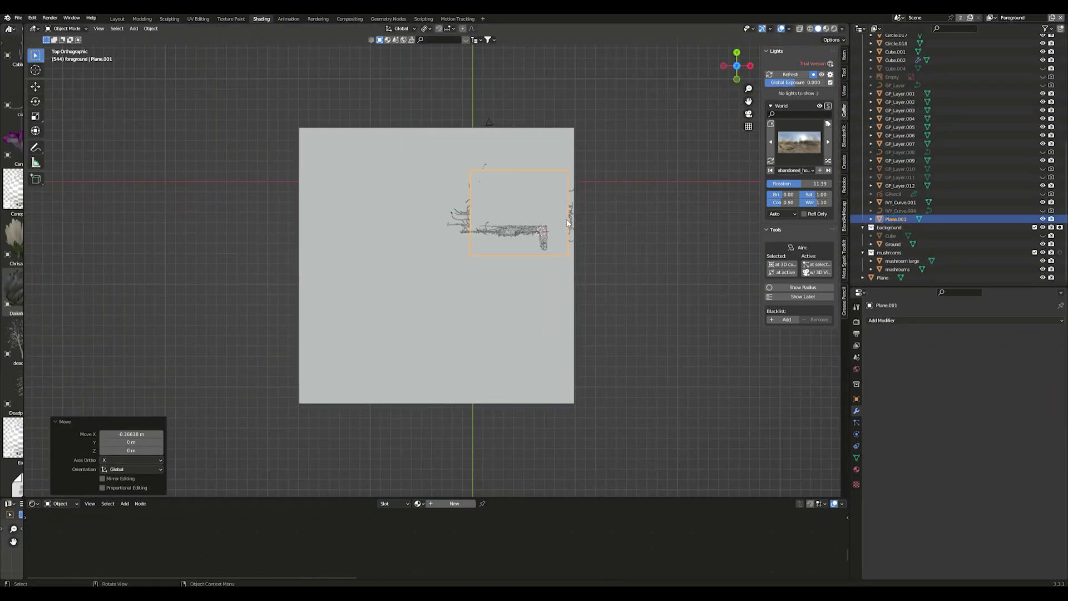
pyautogui.press('s')
pyautogui.press('y')
pyautogui.click(572, 218)
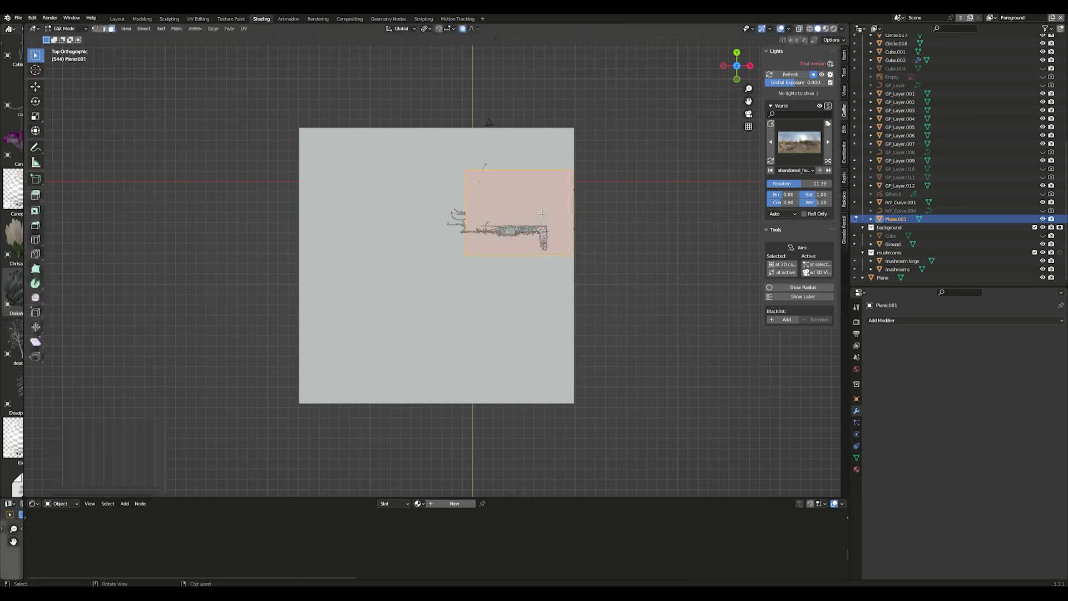
pyautogui.rightClick(542, 210)
pyautogui.press('Escape')
# Rename Plane.001 to 'shoom' and lower it onto the ground along Z.
pyautogui.doubleClick(896, 218)
pyautogui.write('shoo')
pyautogui.click(856, 423)
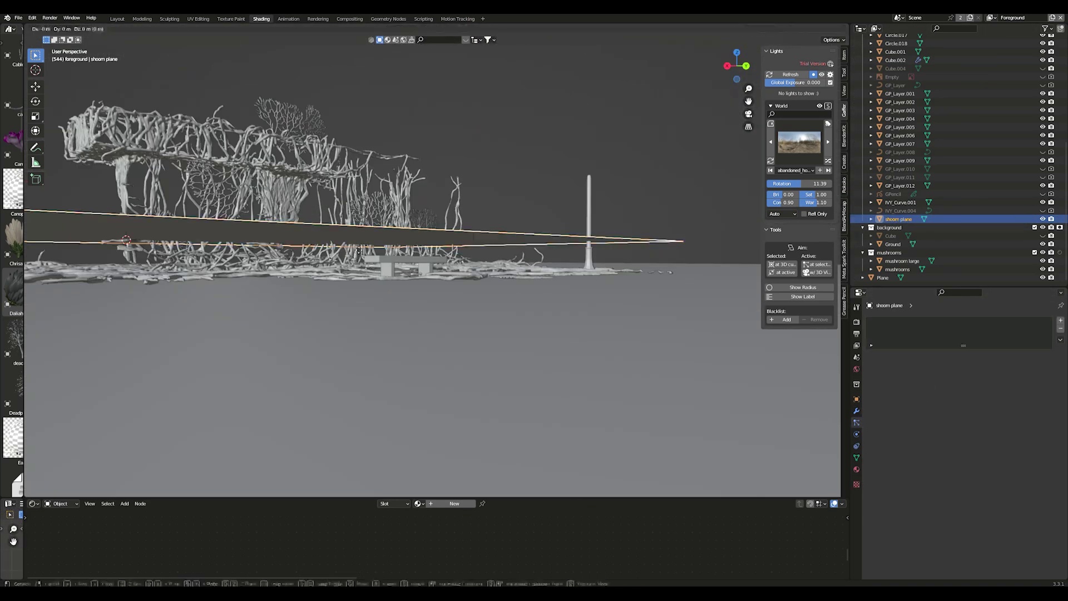
pyautogui.press('g')
pyautogui.press('z')
pyautogui.press('Return')
# Add a Hair particle system to the shoom plane with Number set to 50.
pyautogui.click(1060, 321)
pyautogui.click(1016, 367)
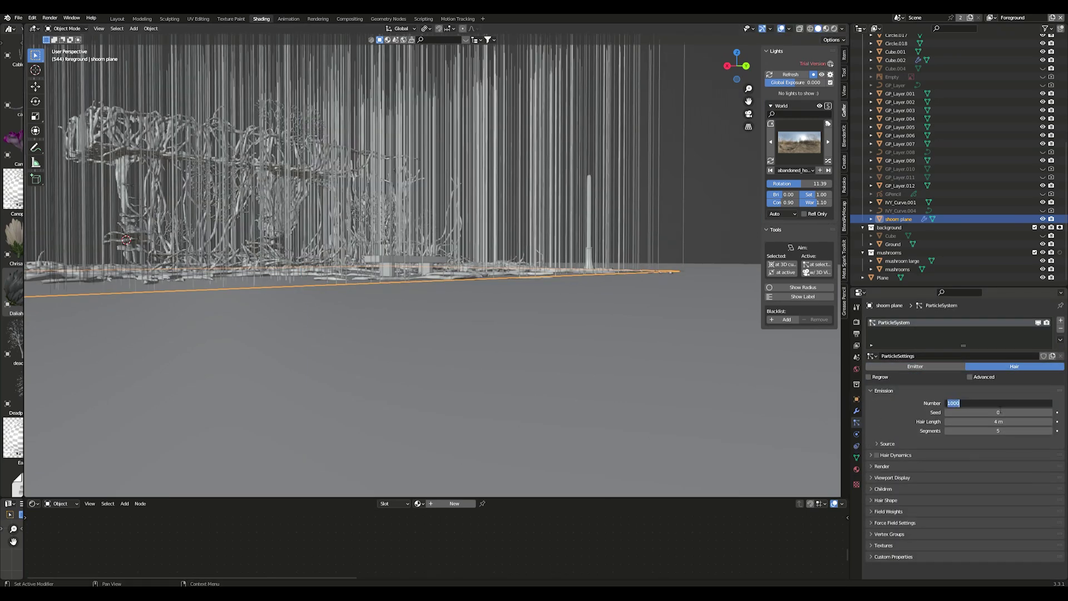
pyautogui.write('50')
pyautogui.press('Return')
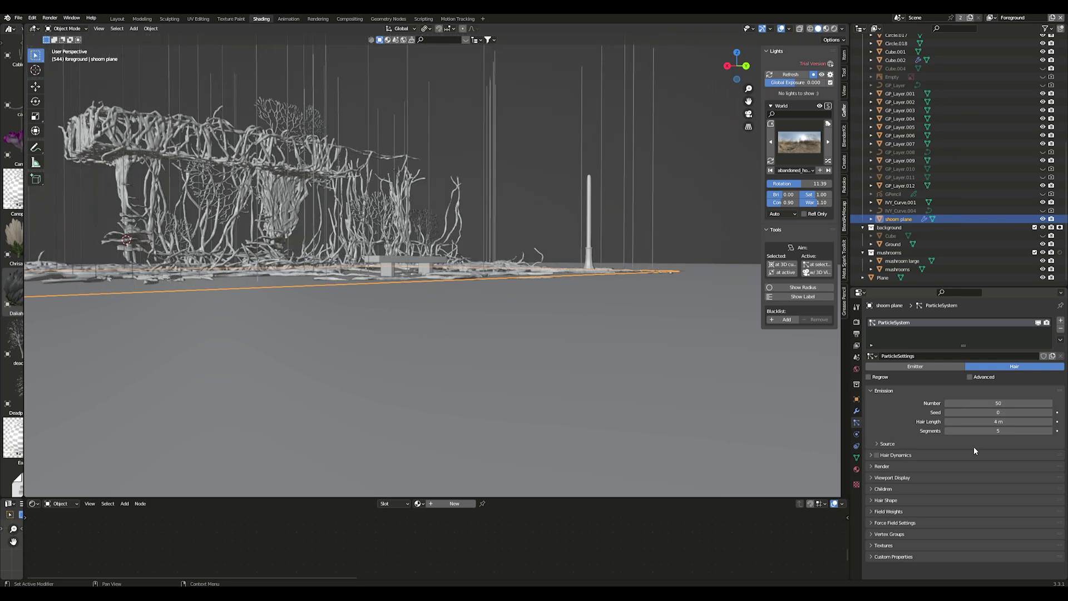
# Switch to Weight Paint mode and paint weight spots among the roots.
pyautogui.moveTo(832, 384); pyautogui.dragTo(692, 314, button='middle')
pyautogui.click(67, 28)
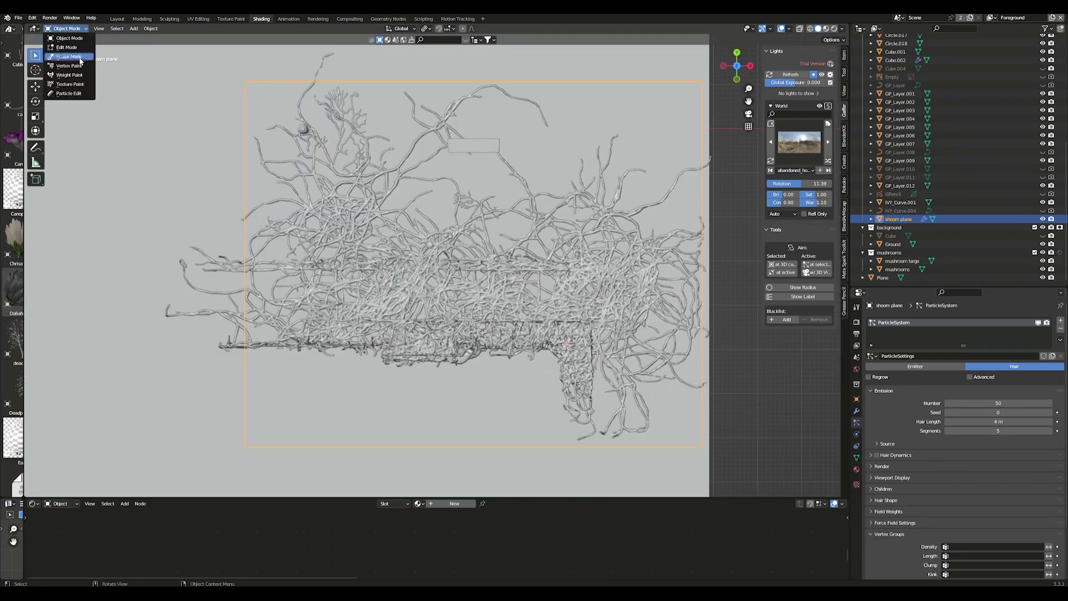
pyautogui.click(73, 77)
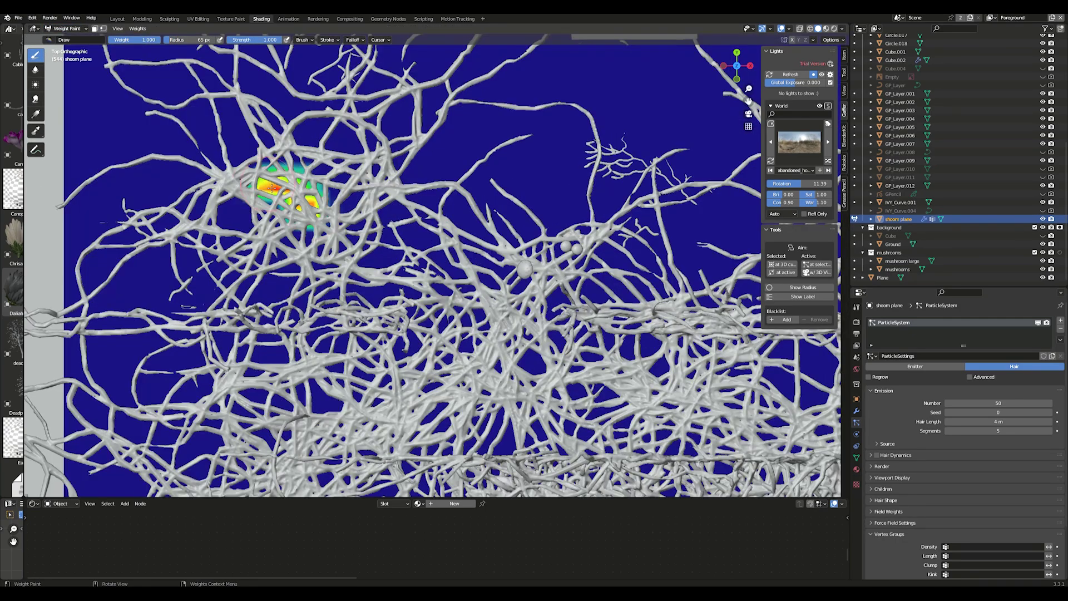
pyautogui.click(329, 139)
pyautogui.click(382, 251)
pyautogui.click(274, 286)
pyautogui.click(373, 295)
pyautogui.click(203, 289)
pyautogui.click(640, 223)
# Paint more weight spots near the upper roots and on the right side.
pyautogui.scroll(2, 470, 149)
pyautogui.click(401, 120)
pyautogui.click(511, 86)
pyautogui.click(639, 197)
pyautogui.click(592, 172)
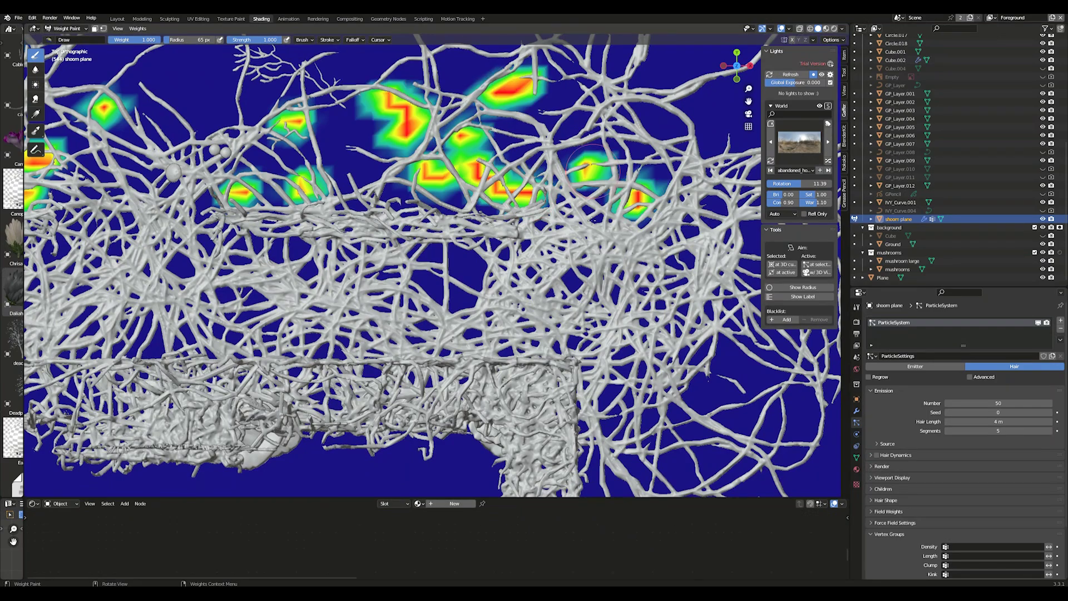
# Set the particle Vertex Groups Density to the painted Group and return to Object Mode.
pyautogui.moveTo(485, 285); pyautogui.dragTo(354, 326, button='middle')
pyautogui.scroll(-3, 355, 326)
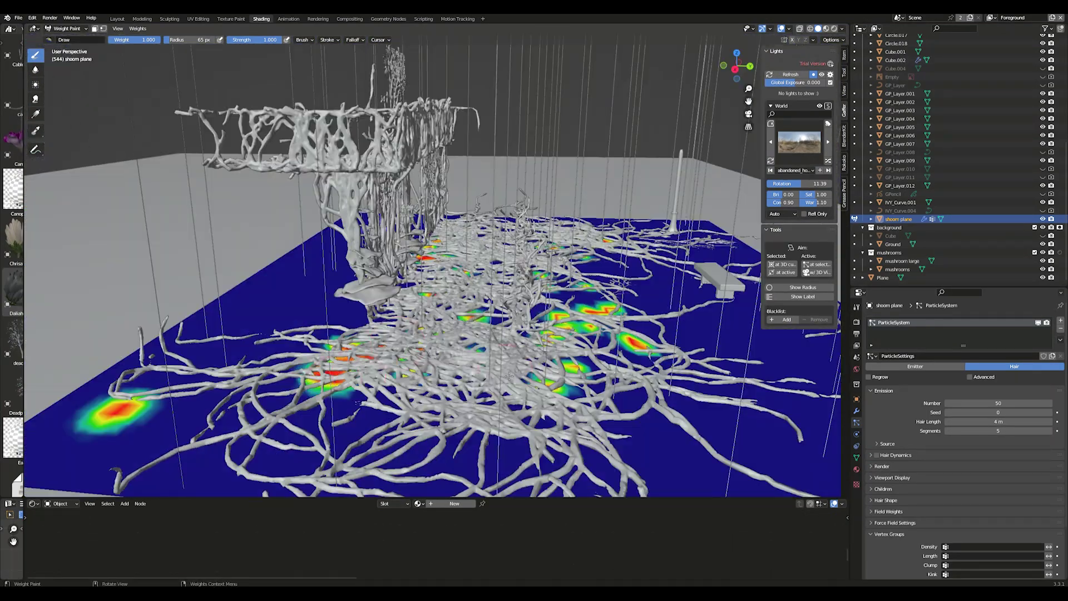
pyautogui.press('KP_0')
pyautogui.moveTo(422, 267); pyautogui.dragTo(433, 183, button='middle')
pyautogui.click(993, 546)
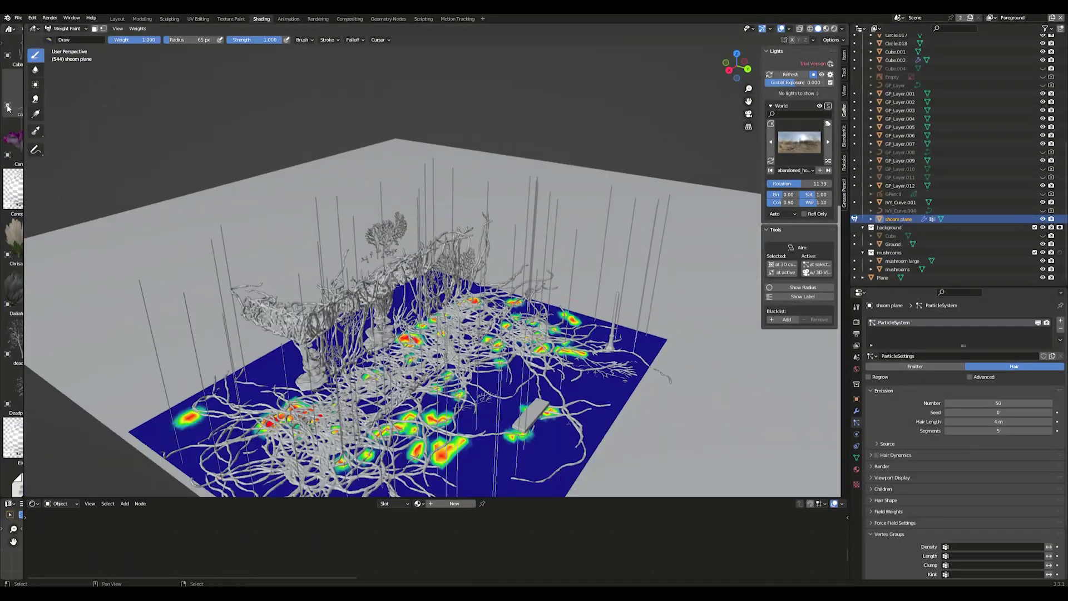
pyautogui.click(956, 458)
pyautogui.click(88, 30)
pyautogui.click(67, 34)
# Render the hair particles as Collection, instancing the mushrooms collection.
pyautogui.moveTo(389, 223); pyautogui.dragTo(389, 278, button='middle')
pyautogui.scroll(-3, 945, 389)
pyautogui.click(871, 416)
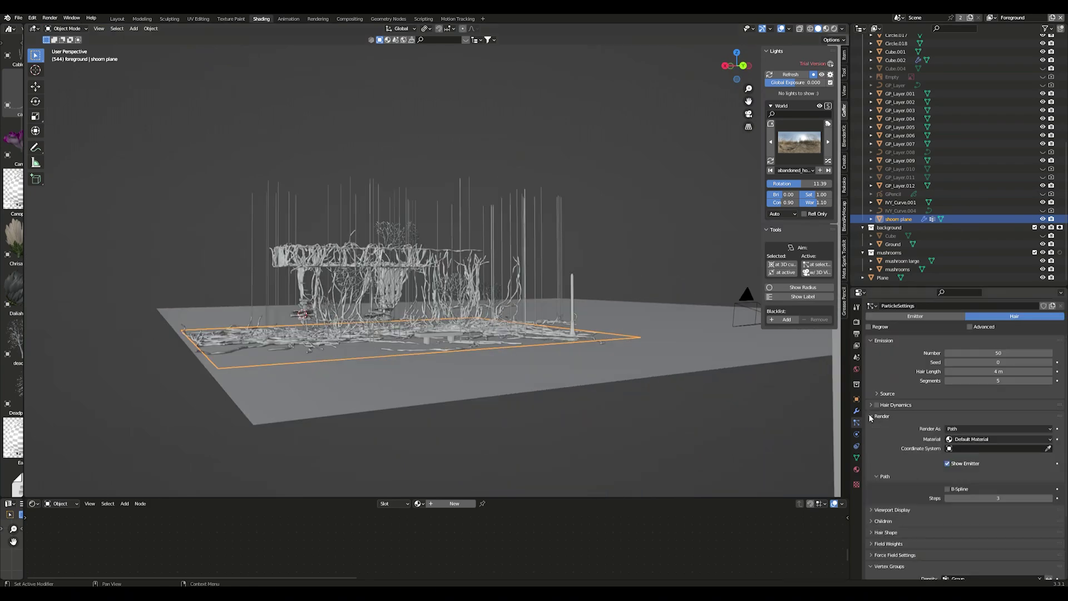
pyautogui.click(987, 429)
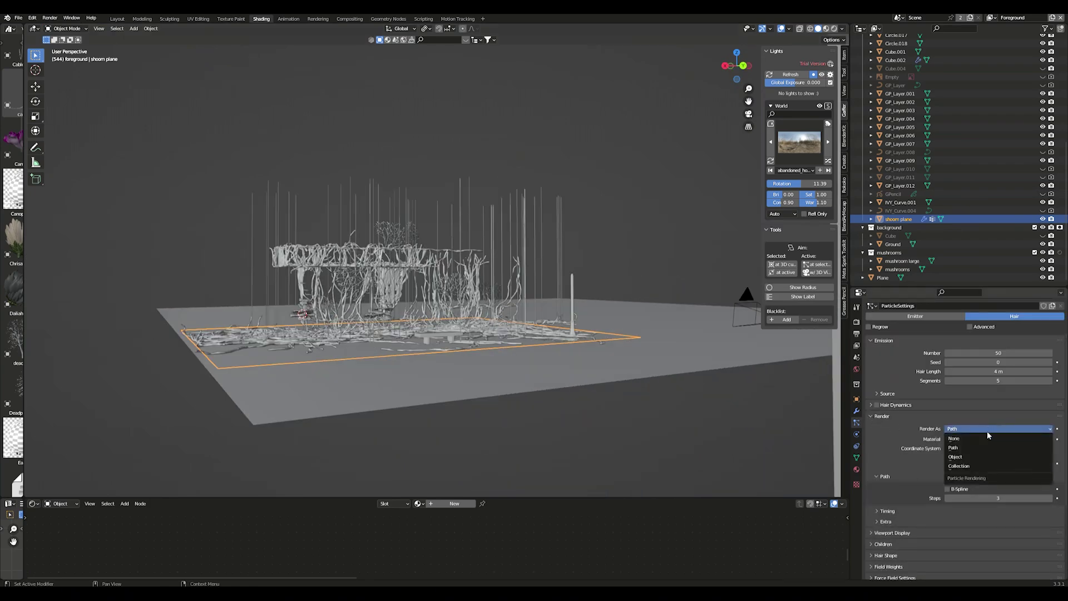
pyautogui.click(981, 466)
pyautogui.click(990, 490)
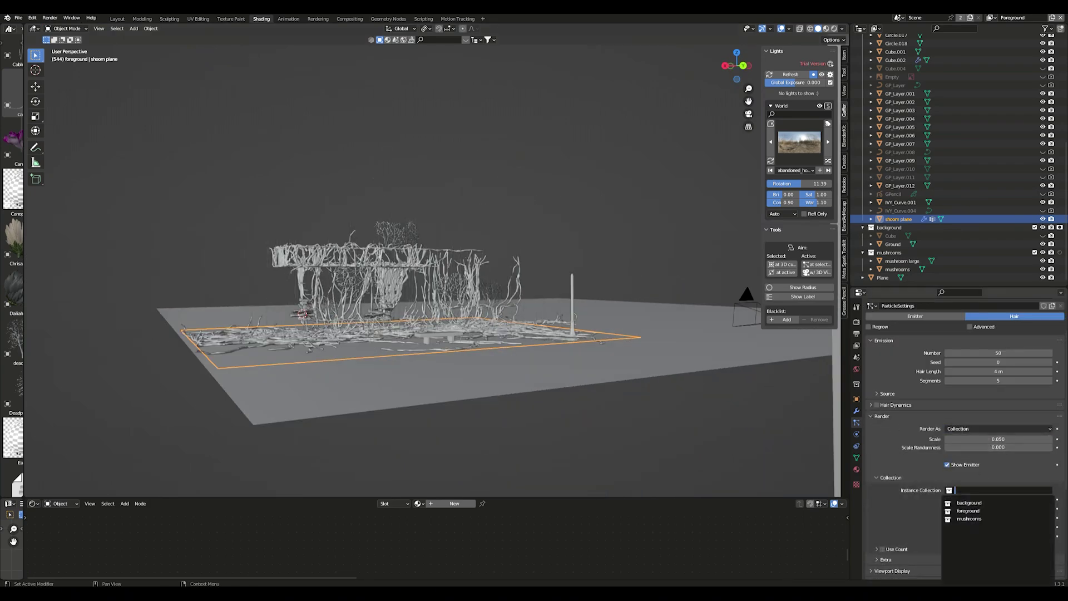
pyautogui.click(971, 519)
# View the finished render, then inspect it in the Compositing workspace over the storefront photo.
pyautogui.scroll(4, 461, 364)
pyautogui.scroll(-2, 946, 466)
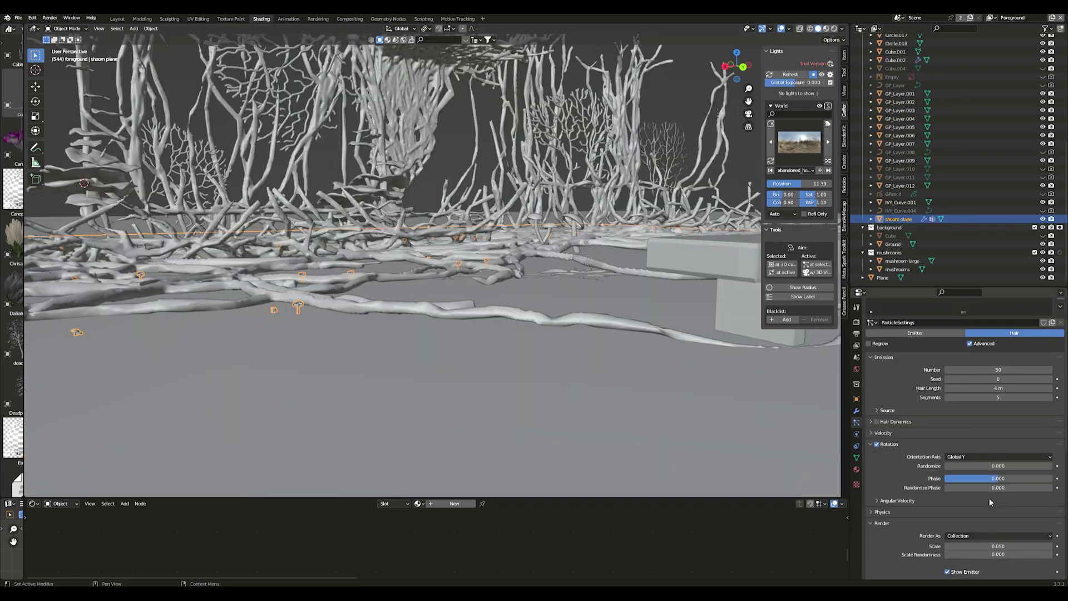
pyautogui.scroll(-1, 886, 511)
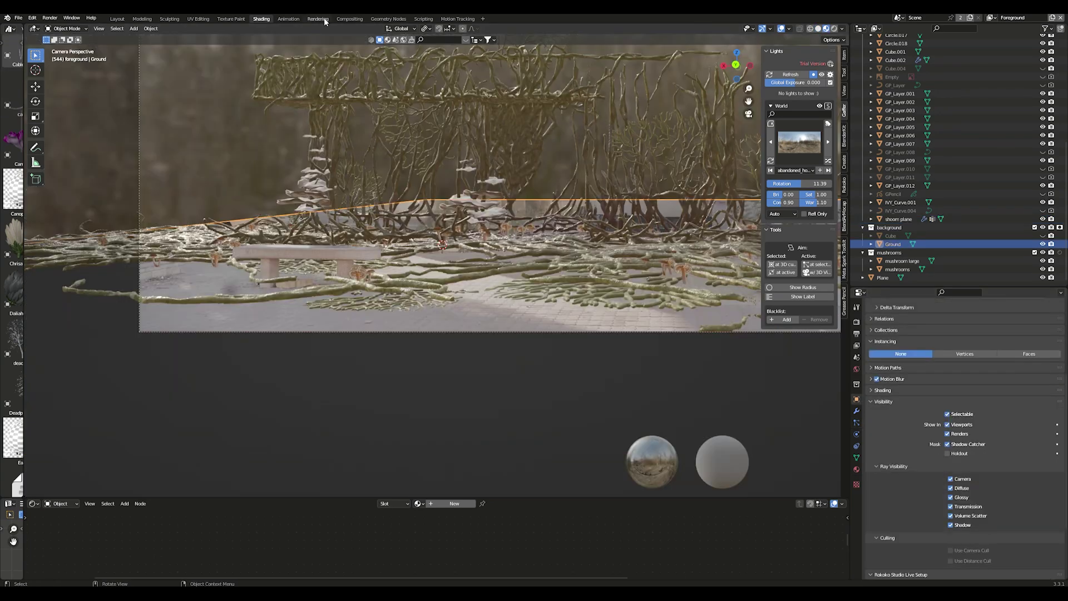
pyautogui.click(318, 18)
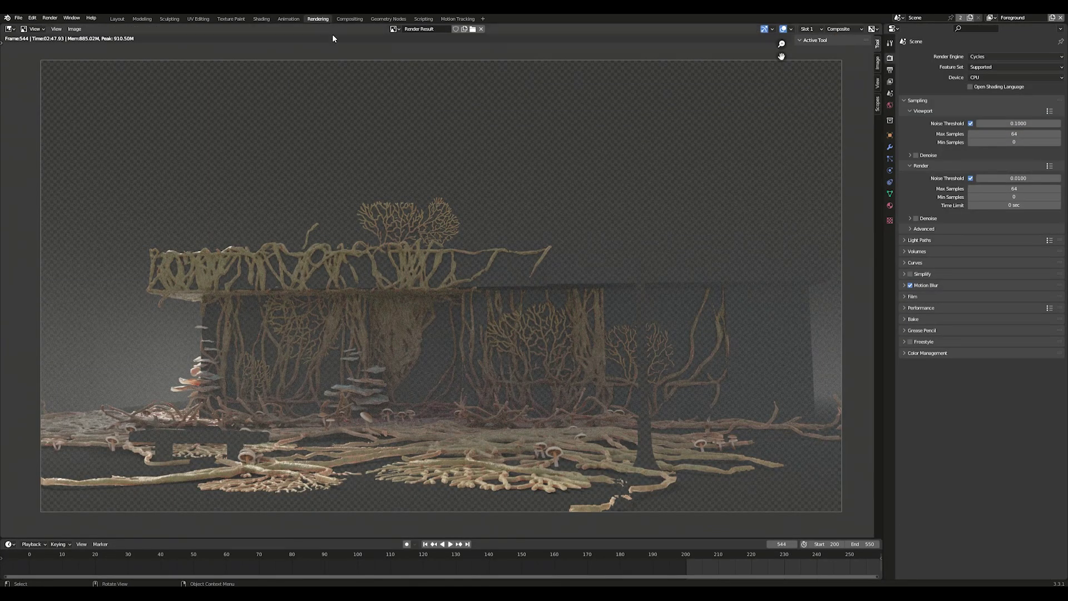
pyautogui.click(354, 19)
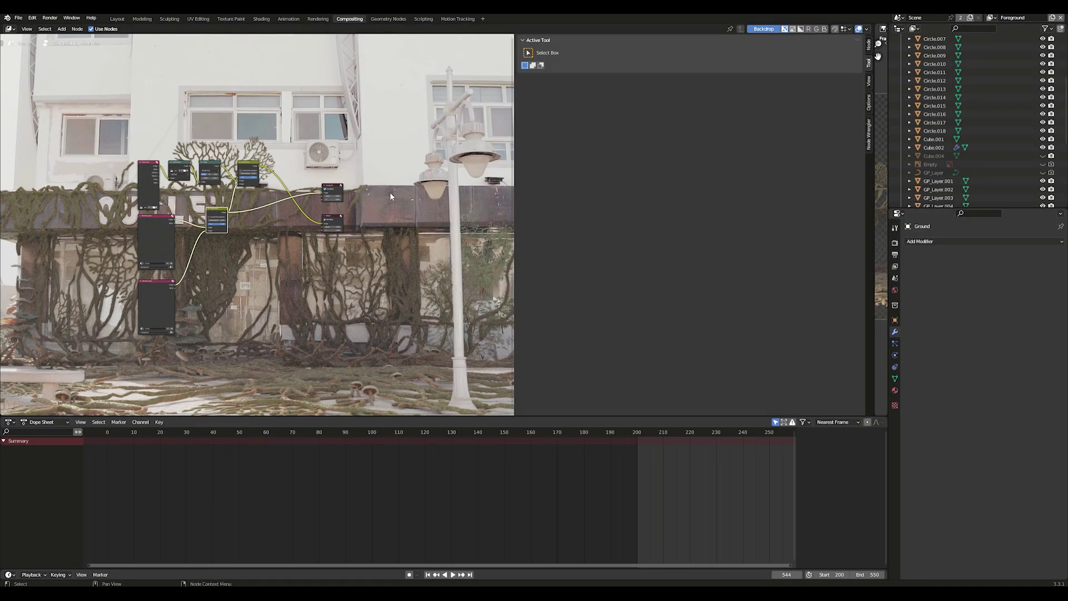
pyautogui.scroll(2, 334, 273)
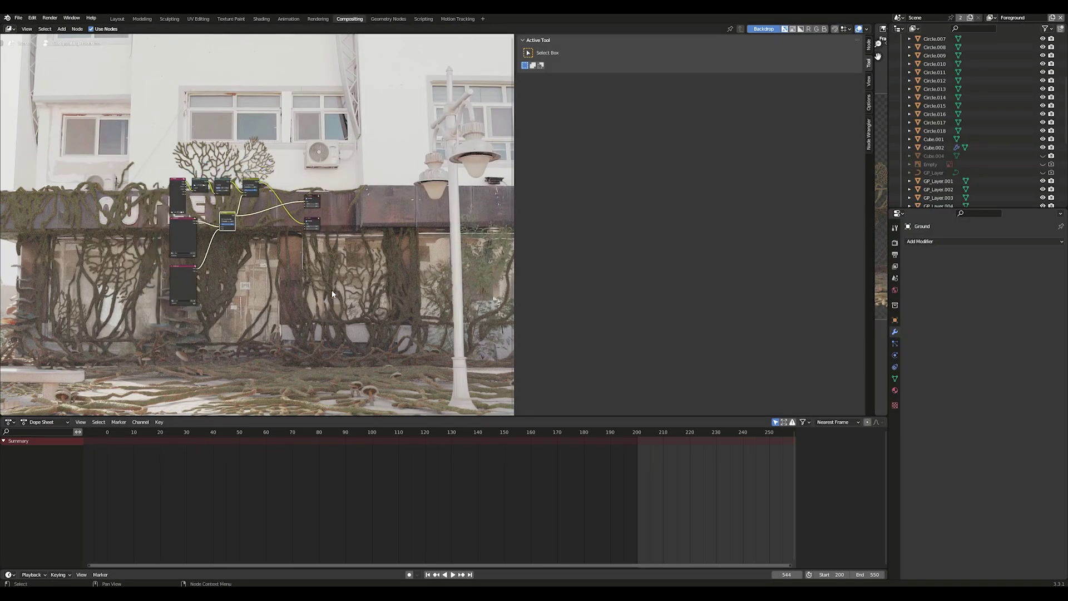